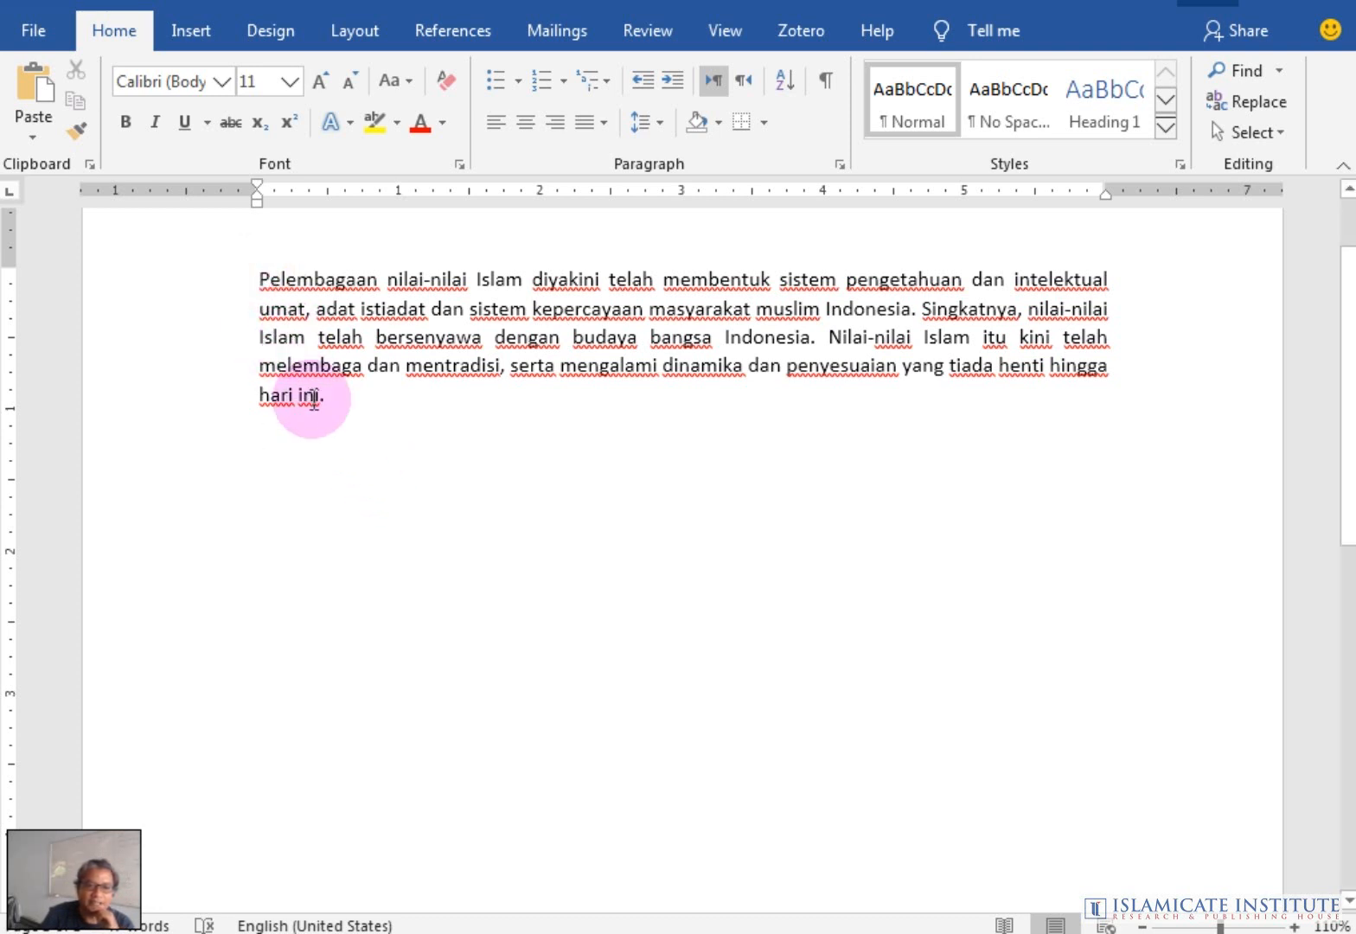
Run Translate Selected Text on the whole Indonesian paragraph, agreeing to send the text to the online translation service
drag(261, 277, 327, 406)
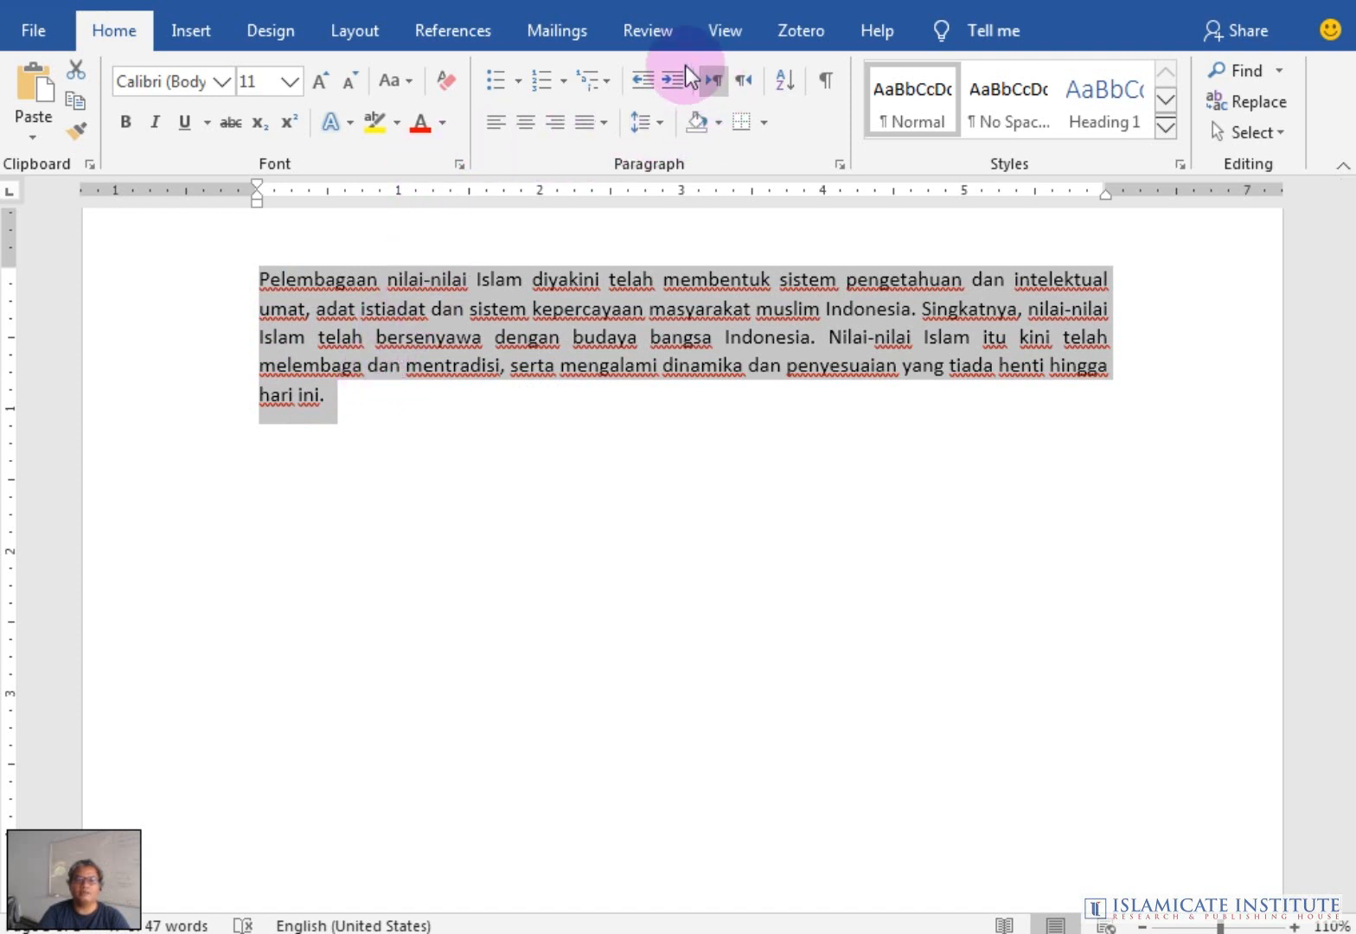
click(657, 33)
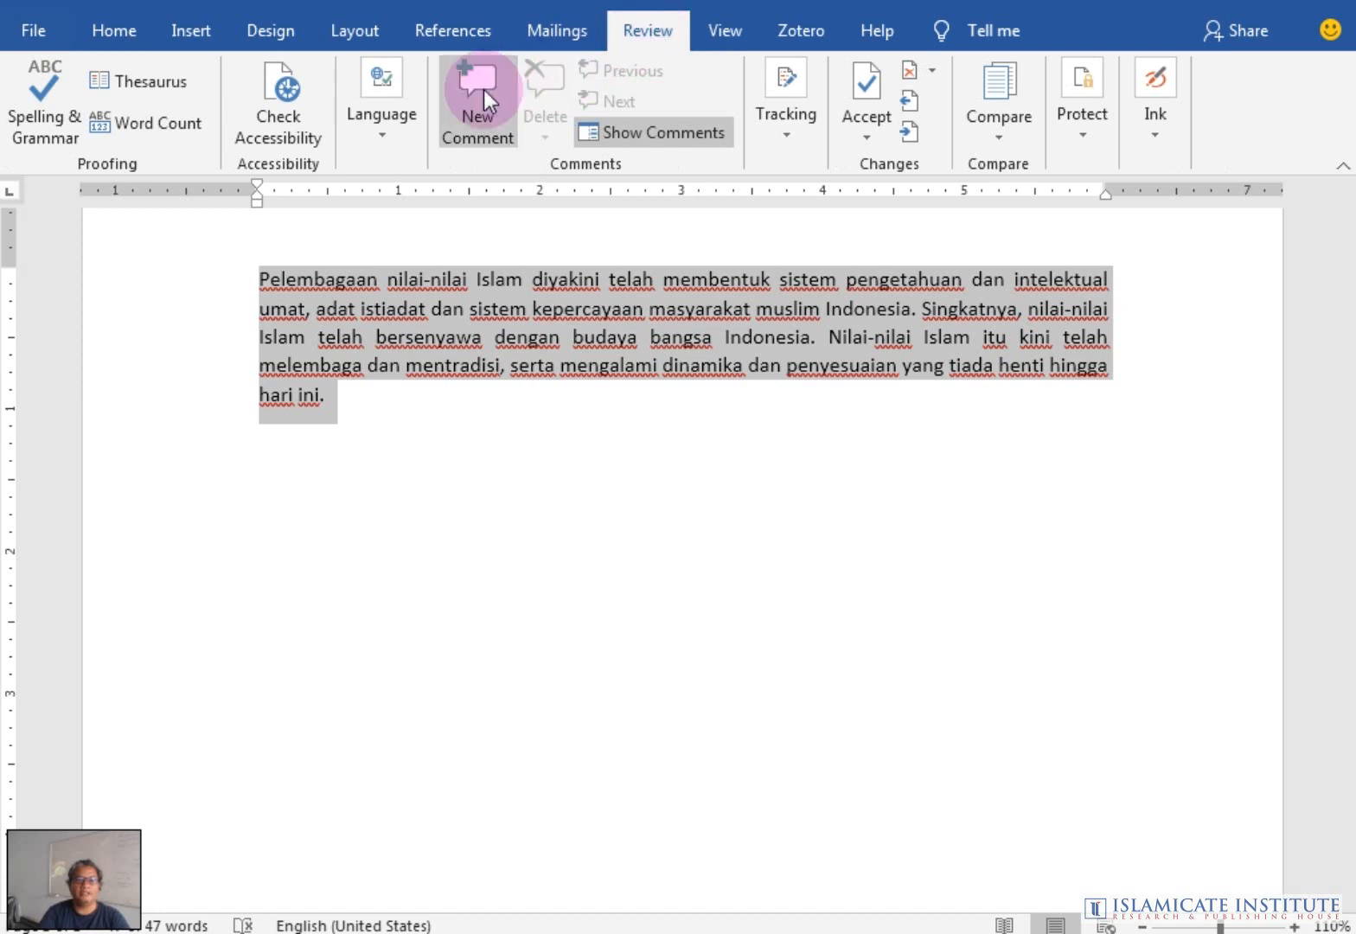
click(378, 132)
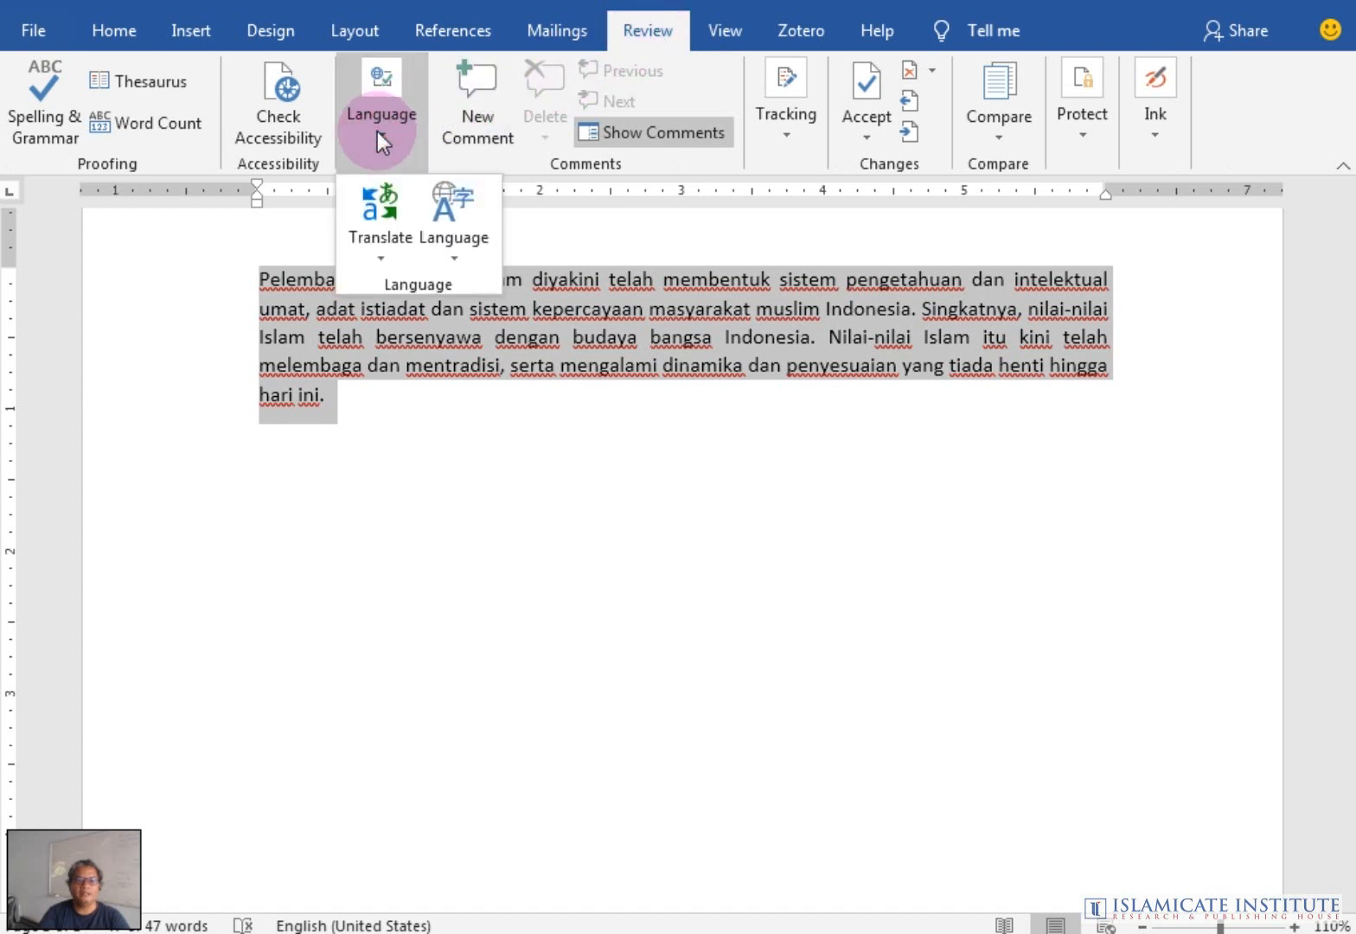
click(385, 194)
click(382, 253)
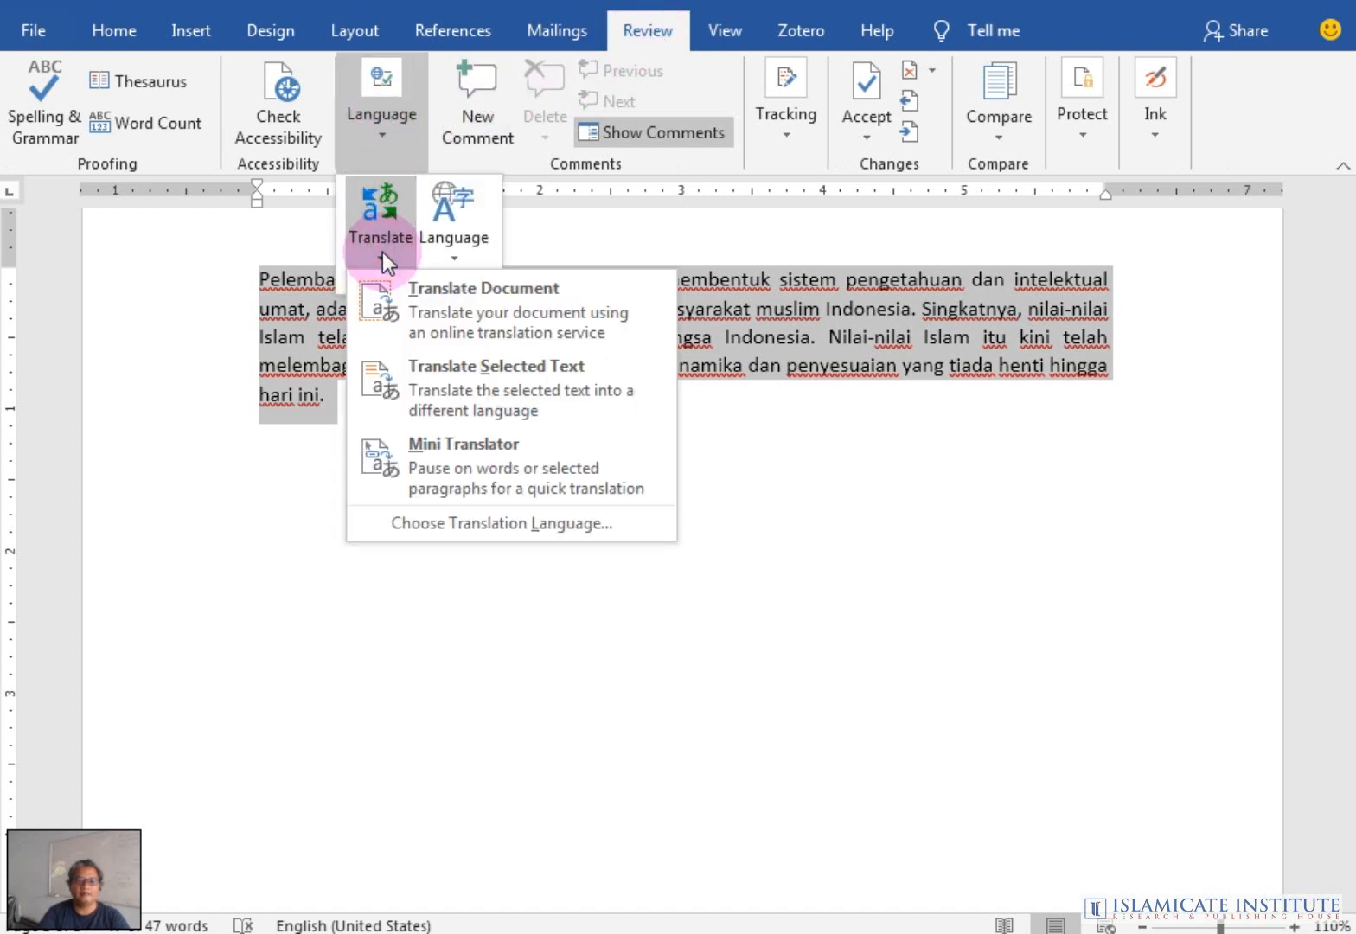
click(443, 383)
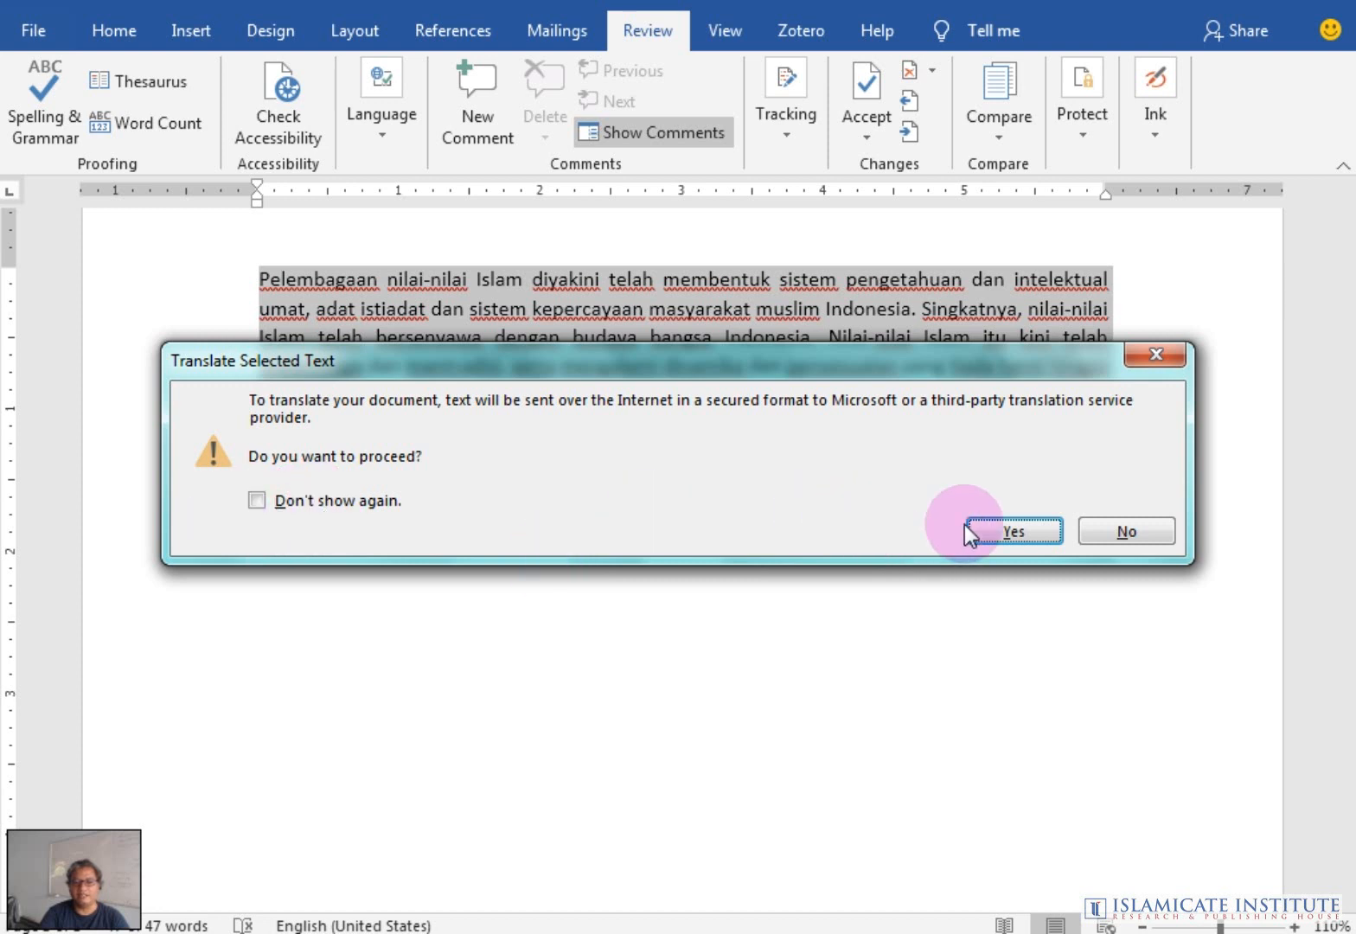
click(1012, 531)
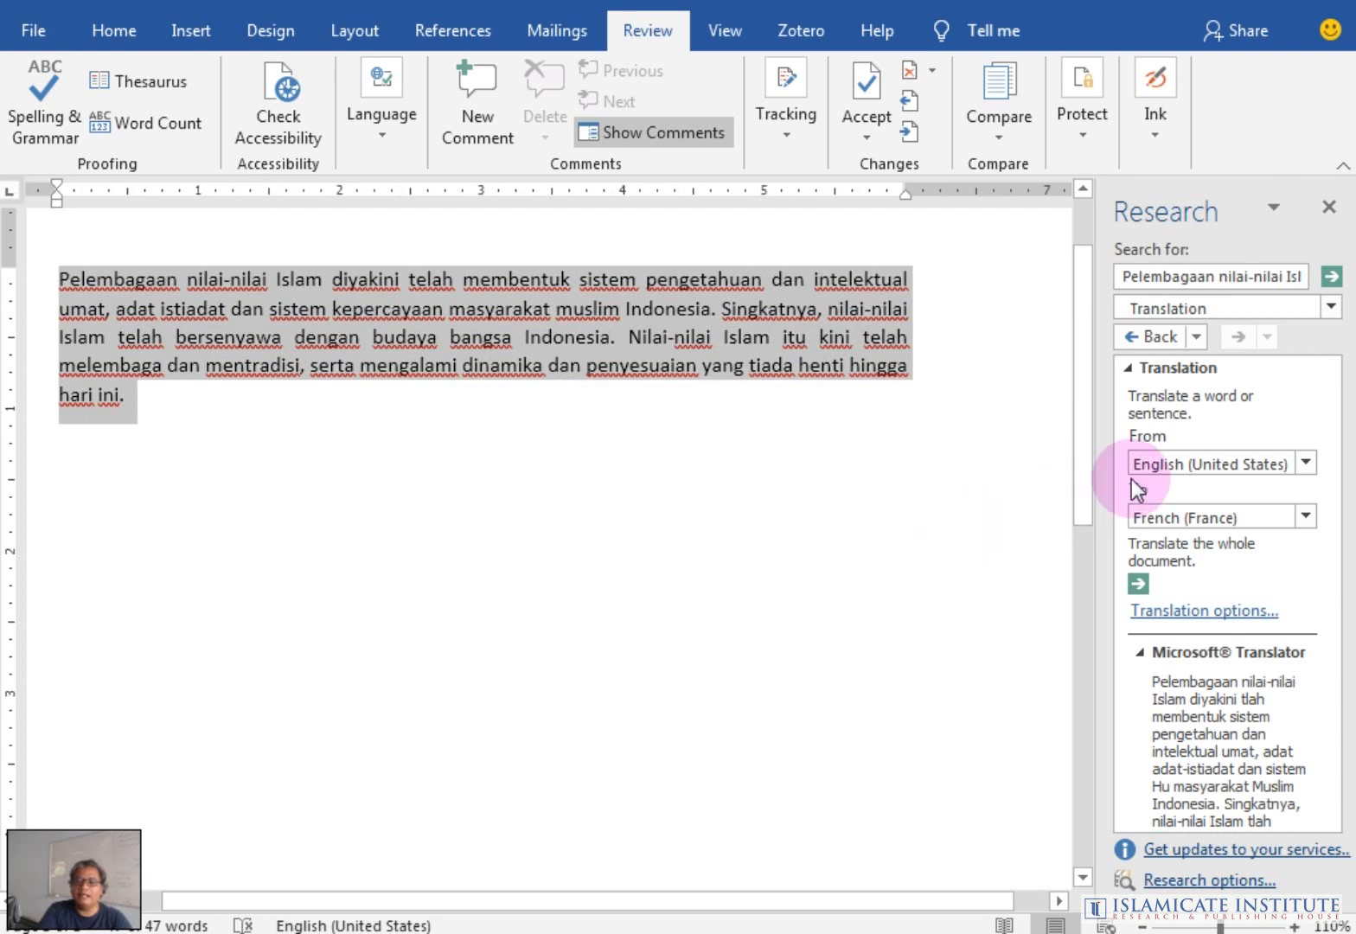
Set the translation to go from Indonesian to English (United States)
click(1306, 464)
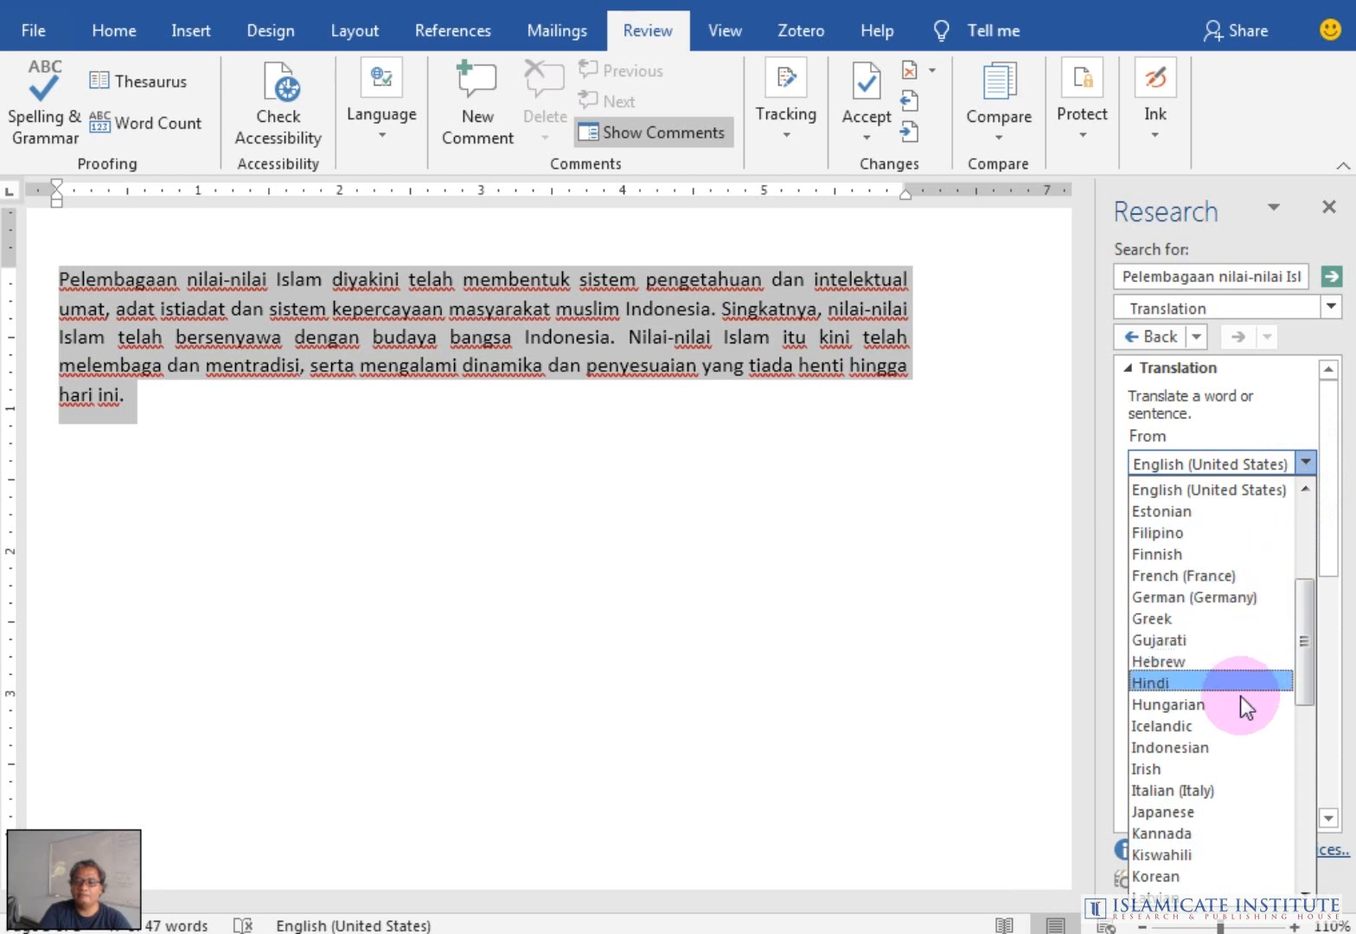
click(1197, 752)
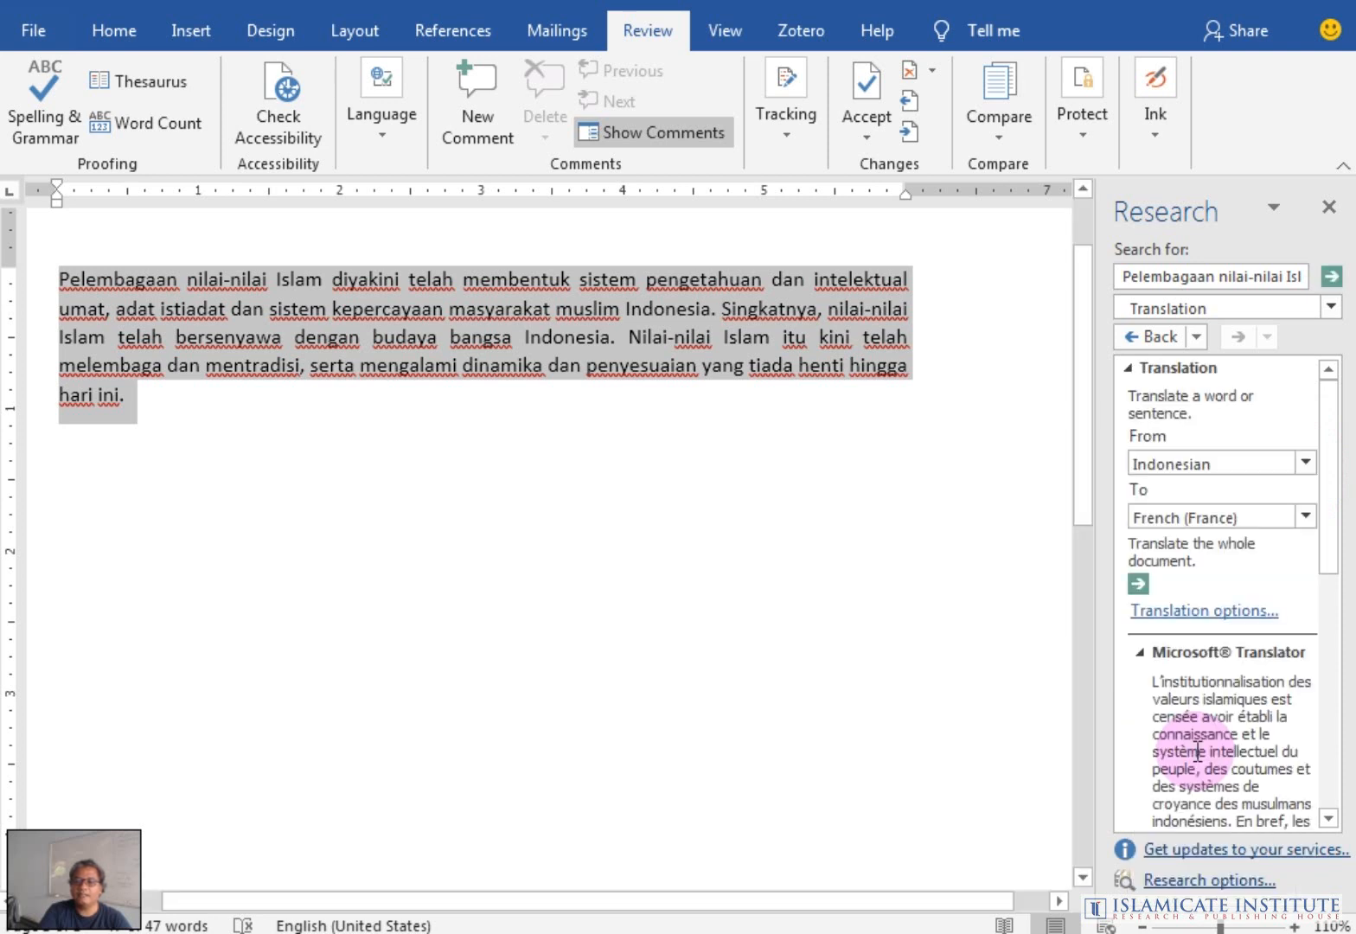
click(1307, 519)
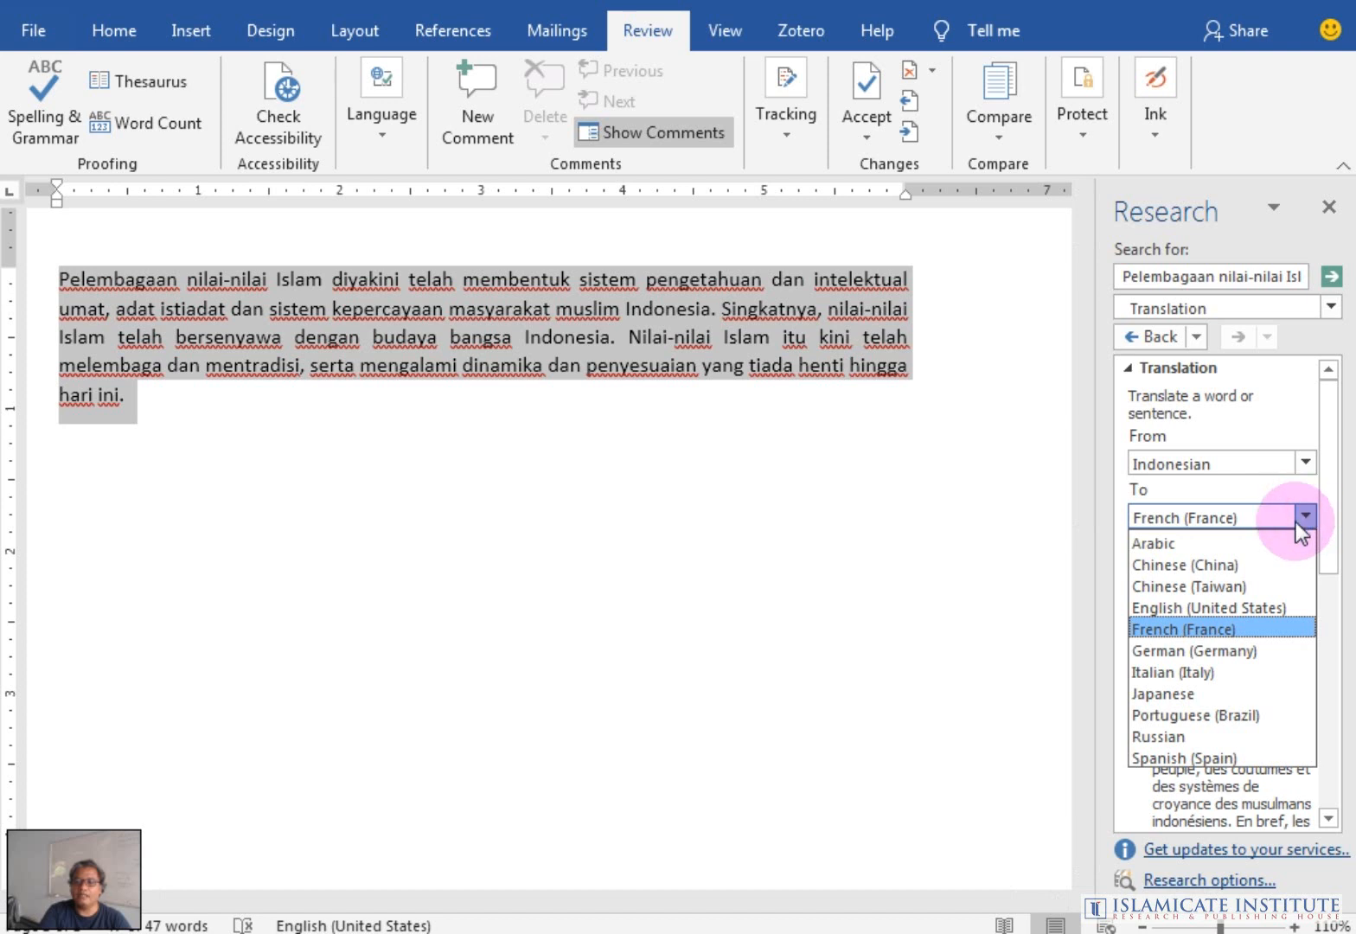
click(1267, 610)
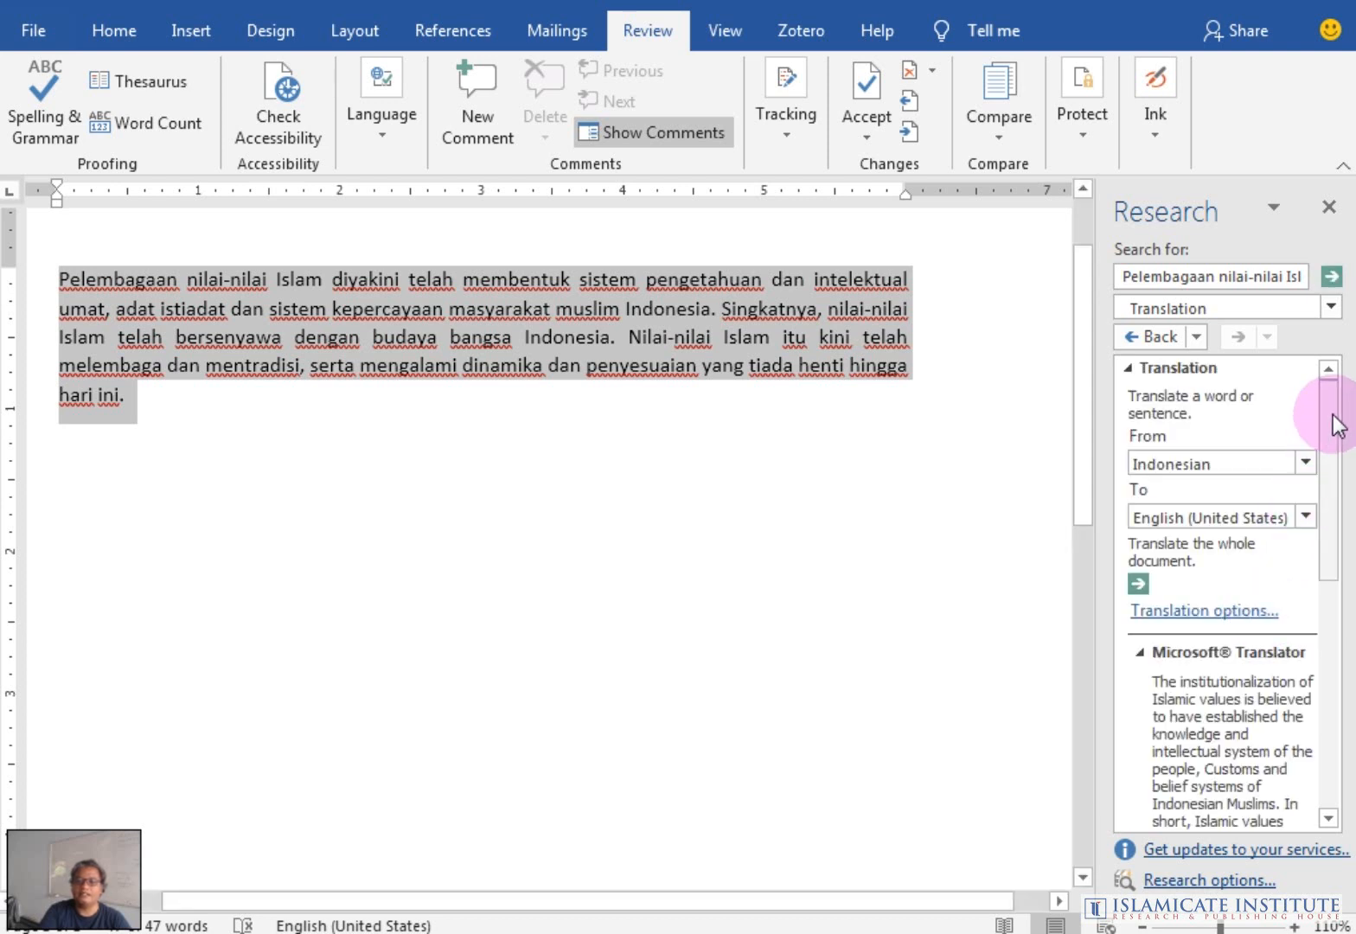
Insert the English result from Microsoft Translator as a new paragraph below the Indonesian text
drag(1335, 417, 1333, 545)
drag(1153, 407, 1308, 696)
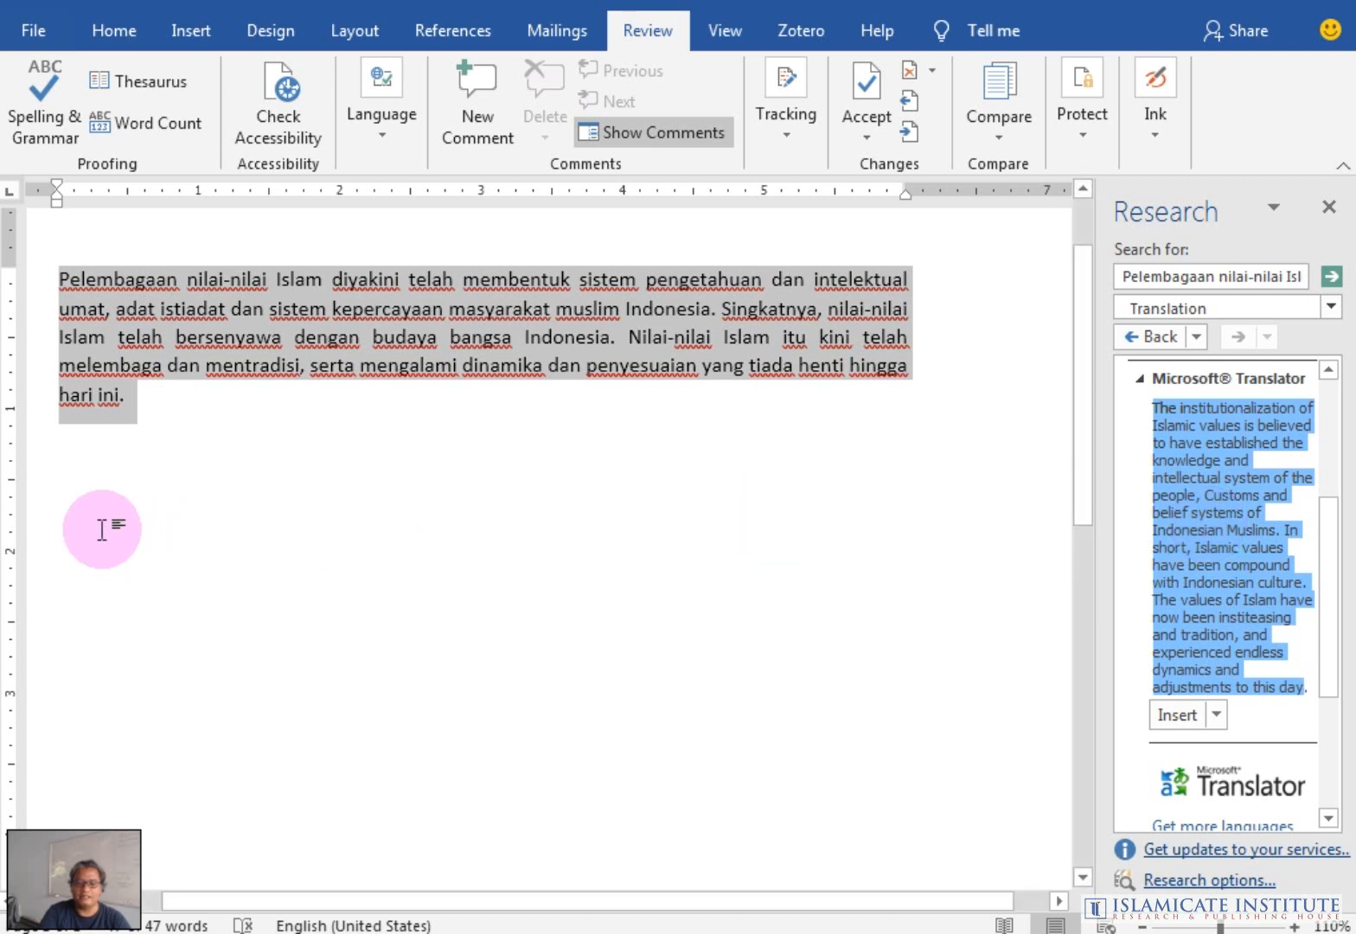
click(1217, 715)
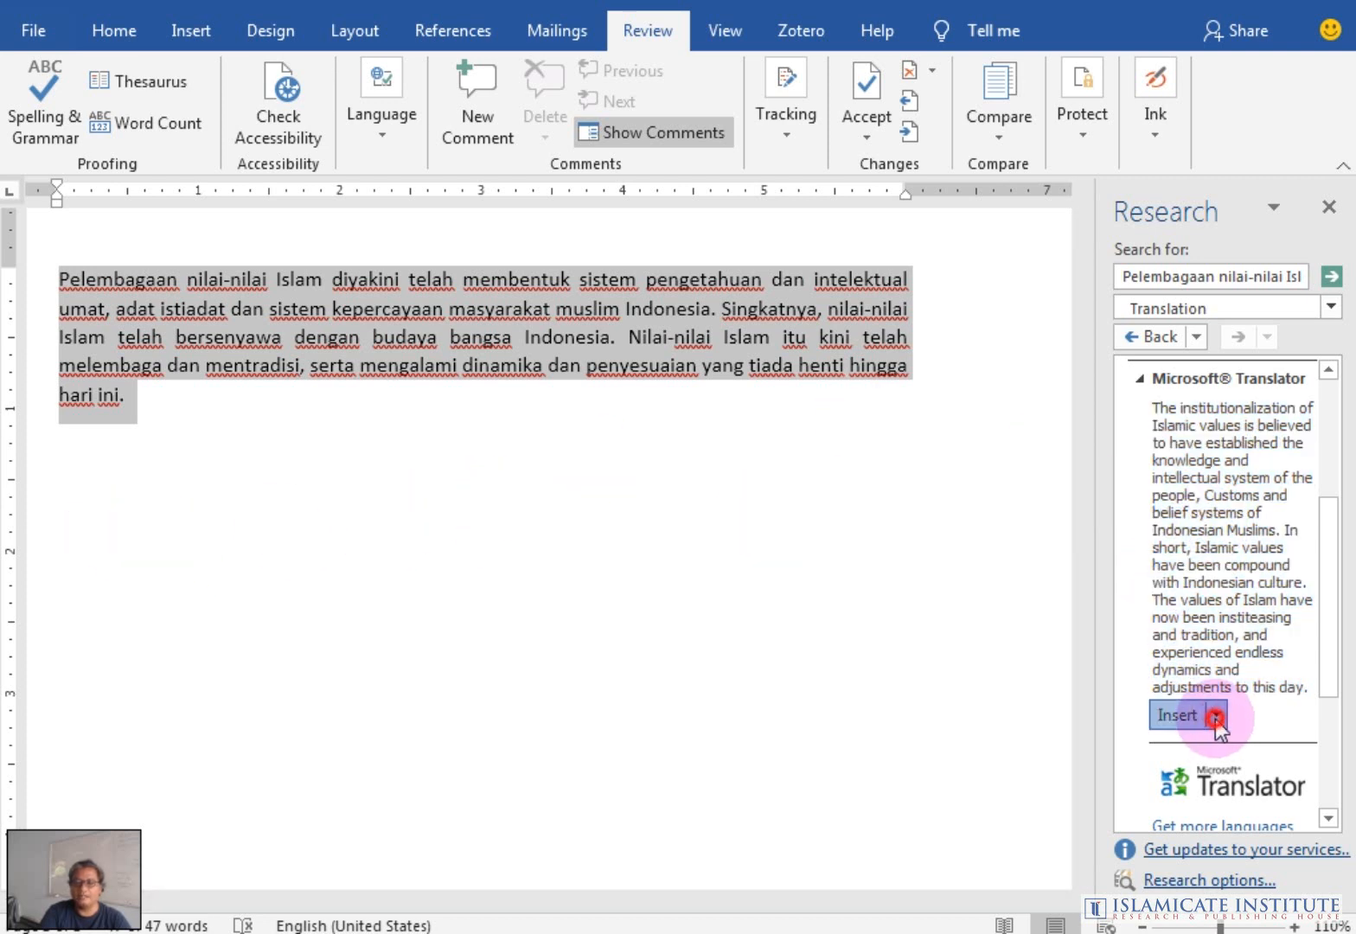
click(180, 395)
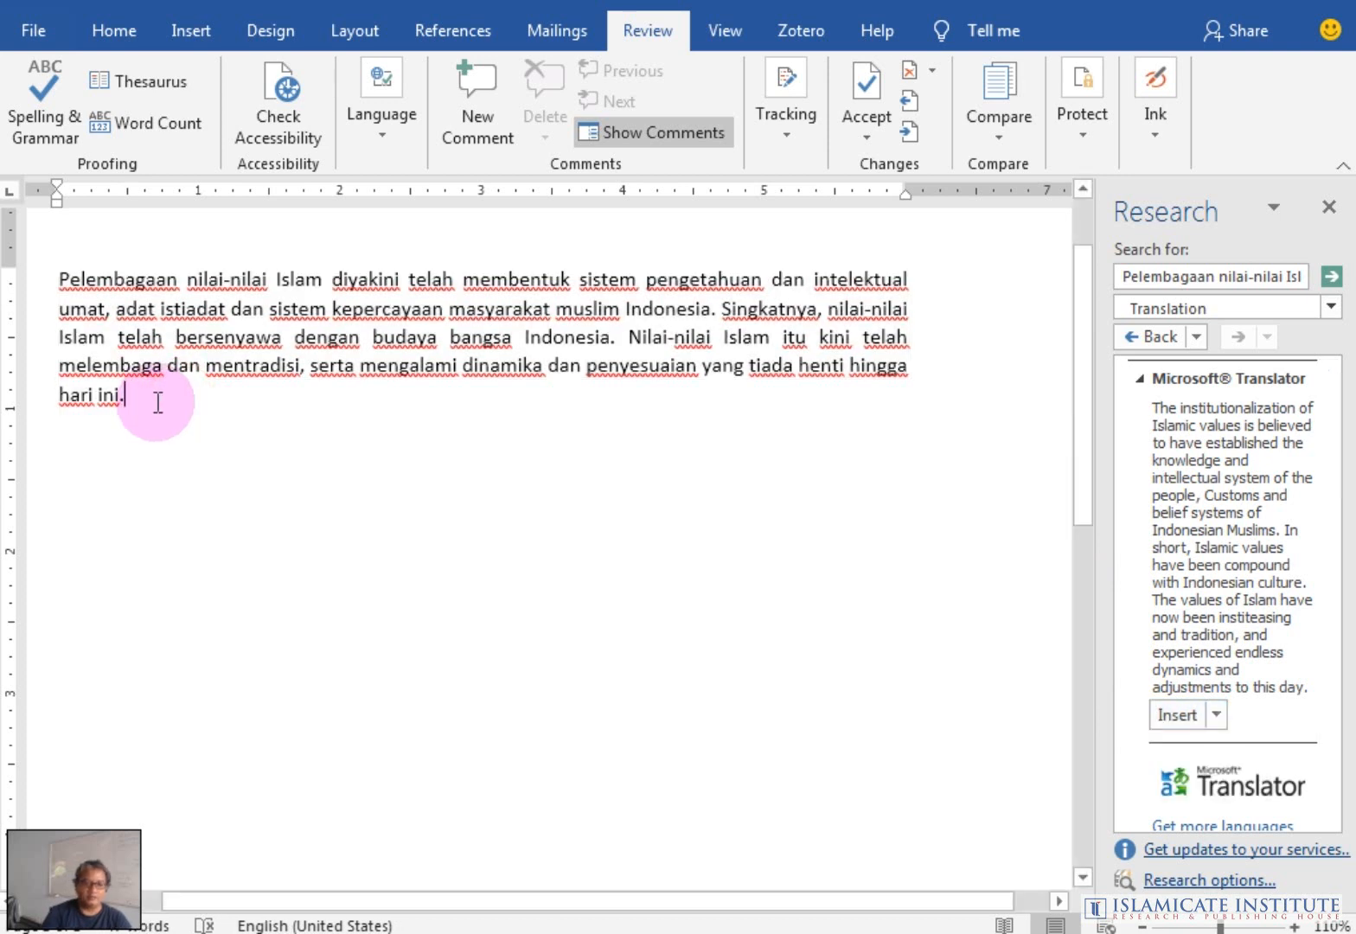
key(Return)
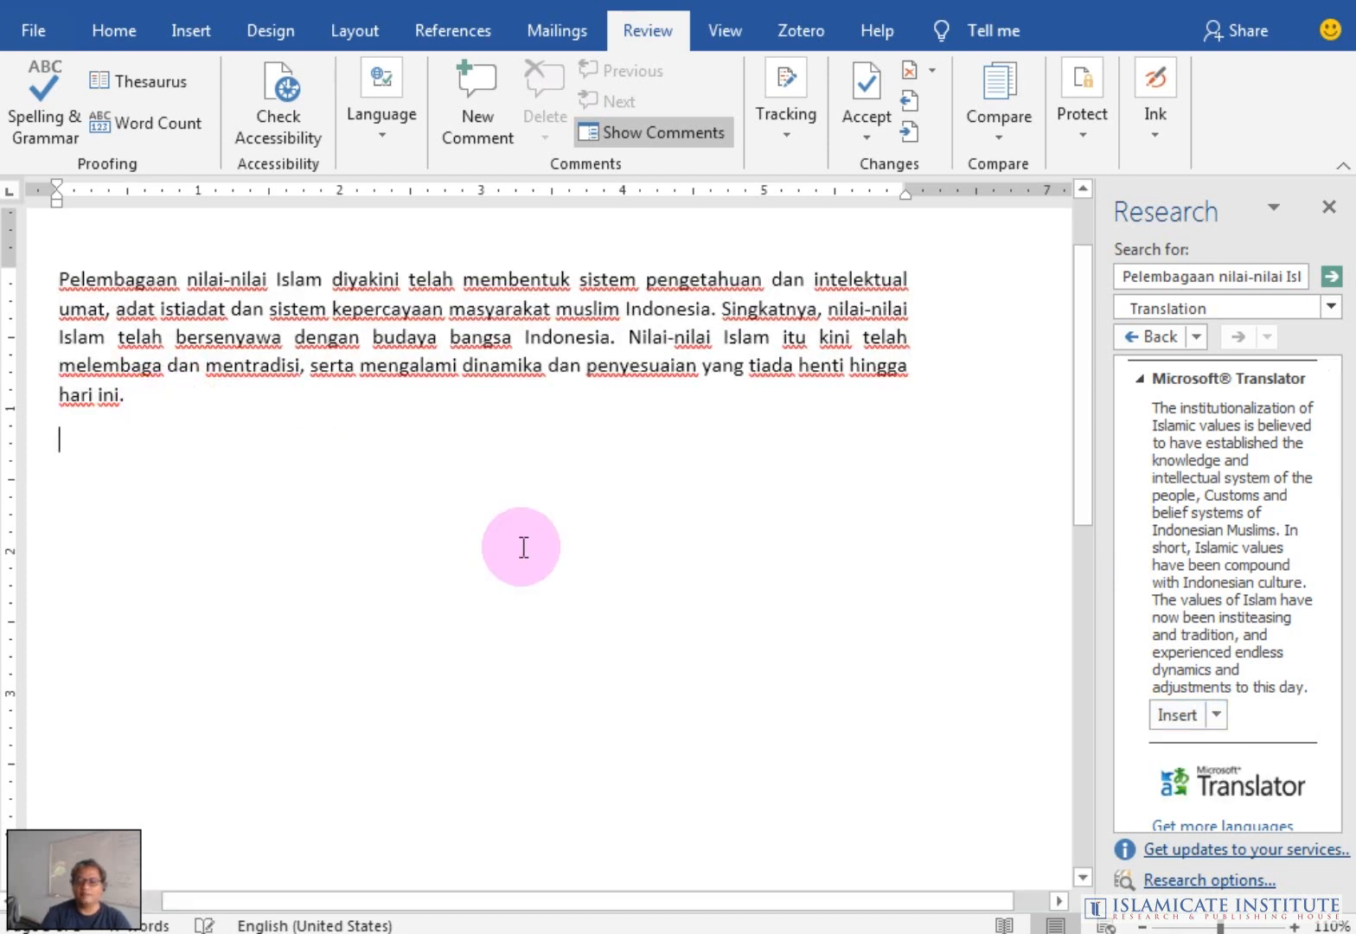
click(1218, 714)
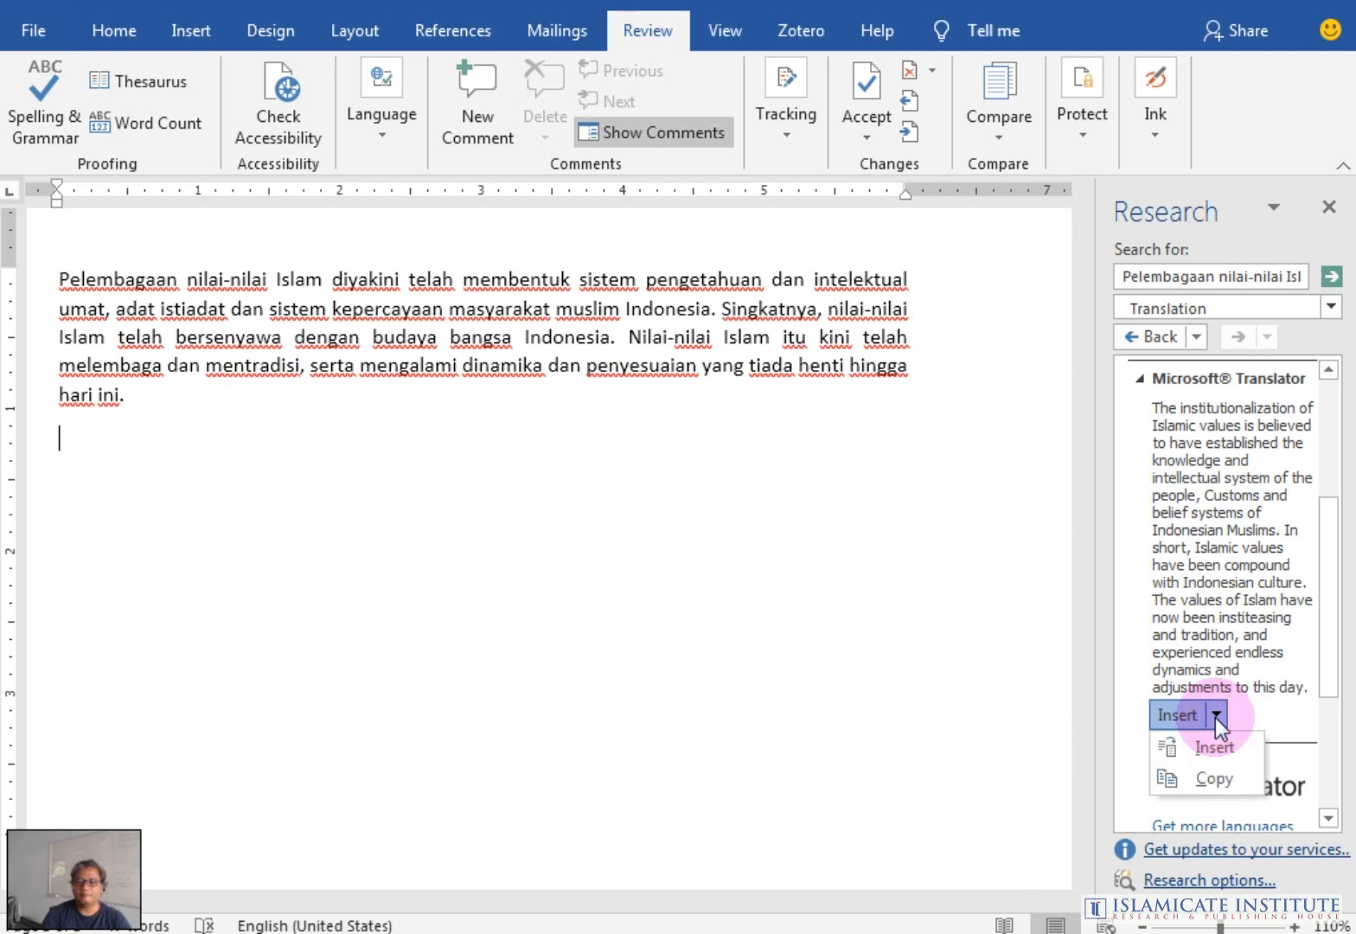
click(1215, 750)
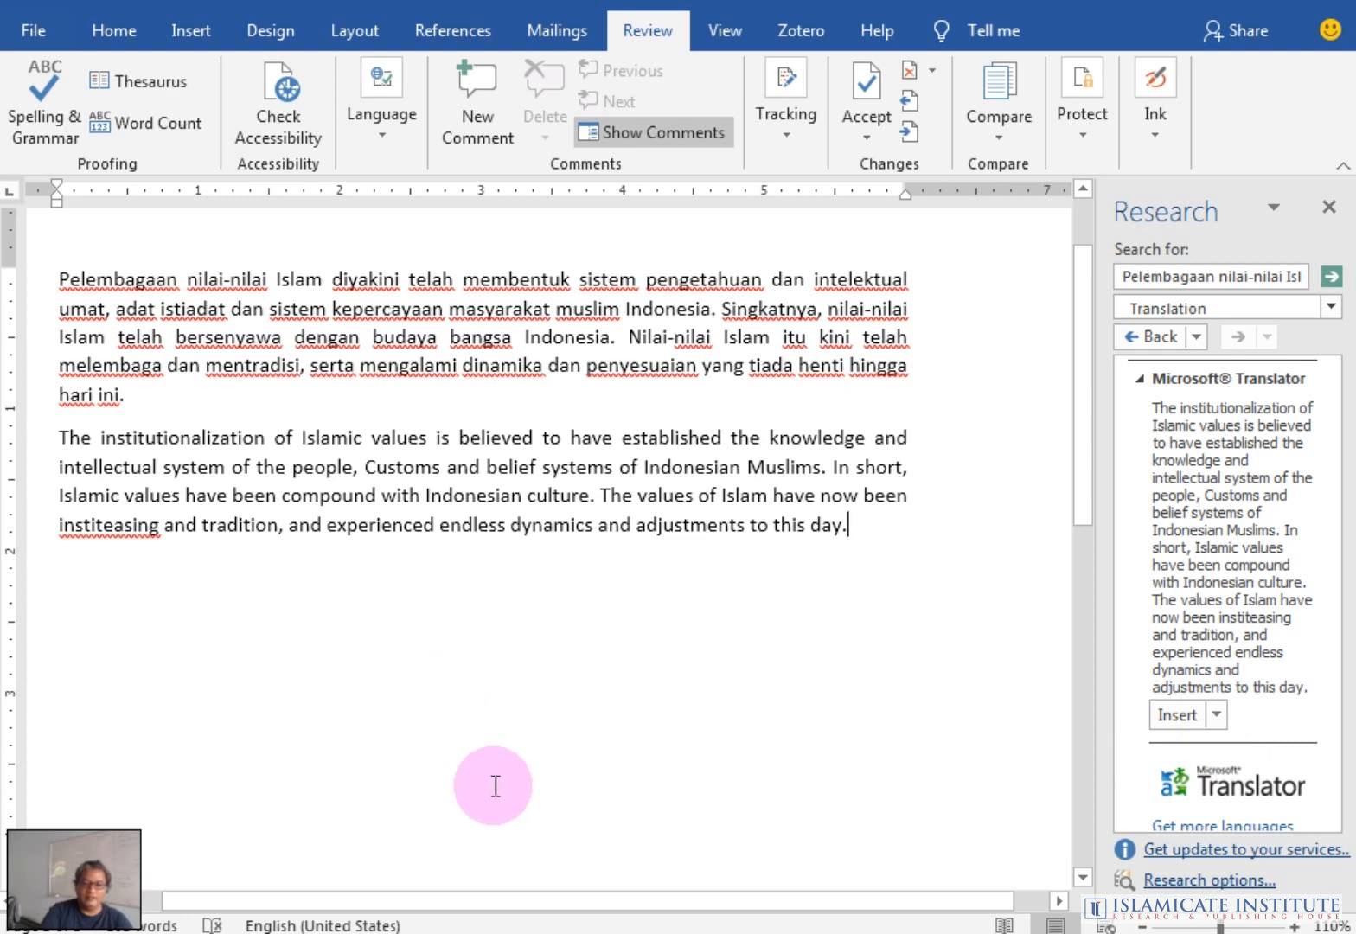
Add the source label "(Microsoft Translator)" at the end of the English paragraph and start a new line below it
drag(591, 900, 563, 915)
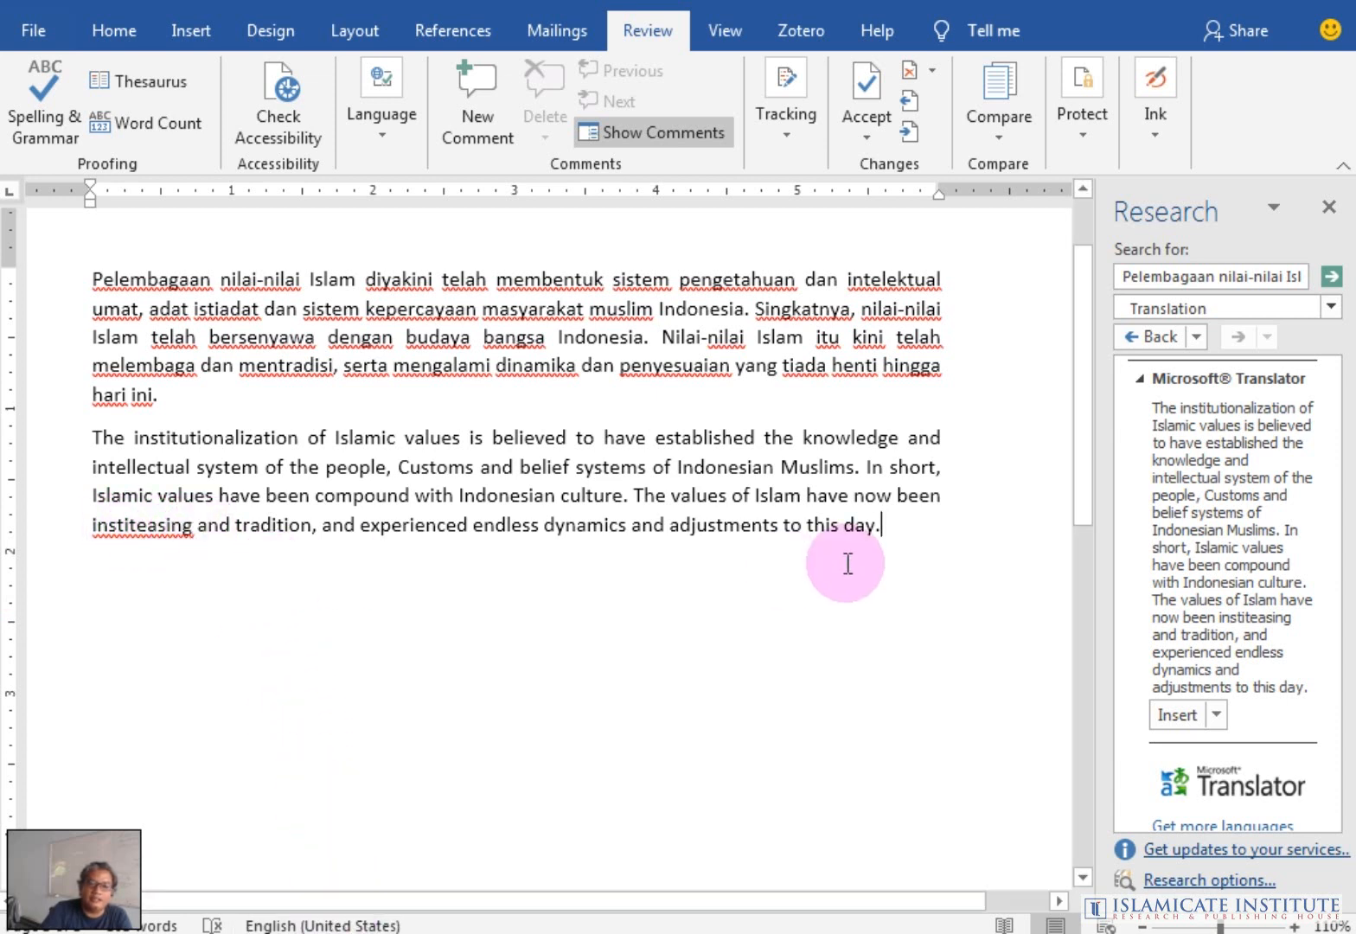
click(901, 533)
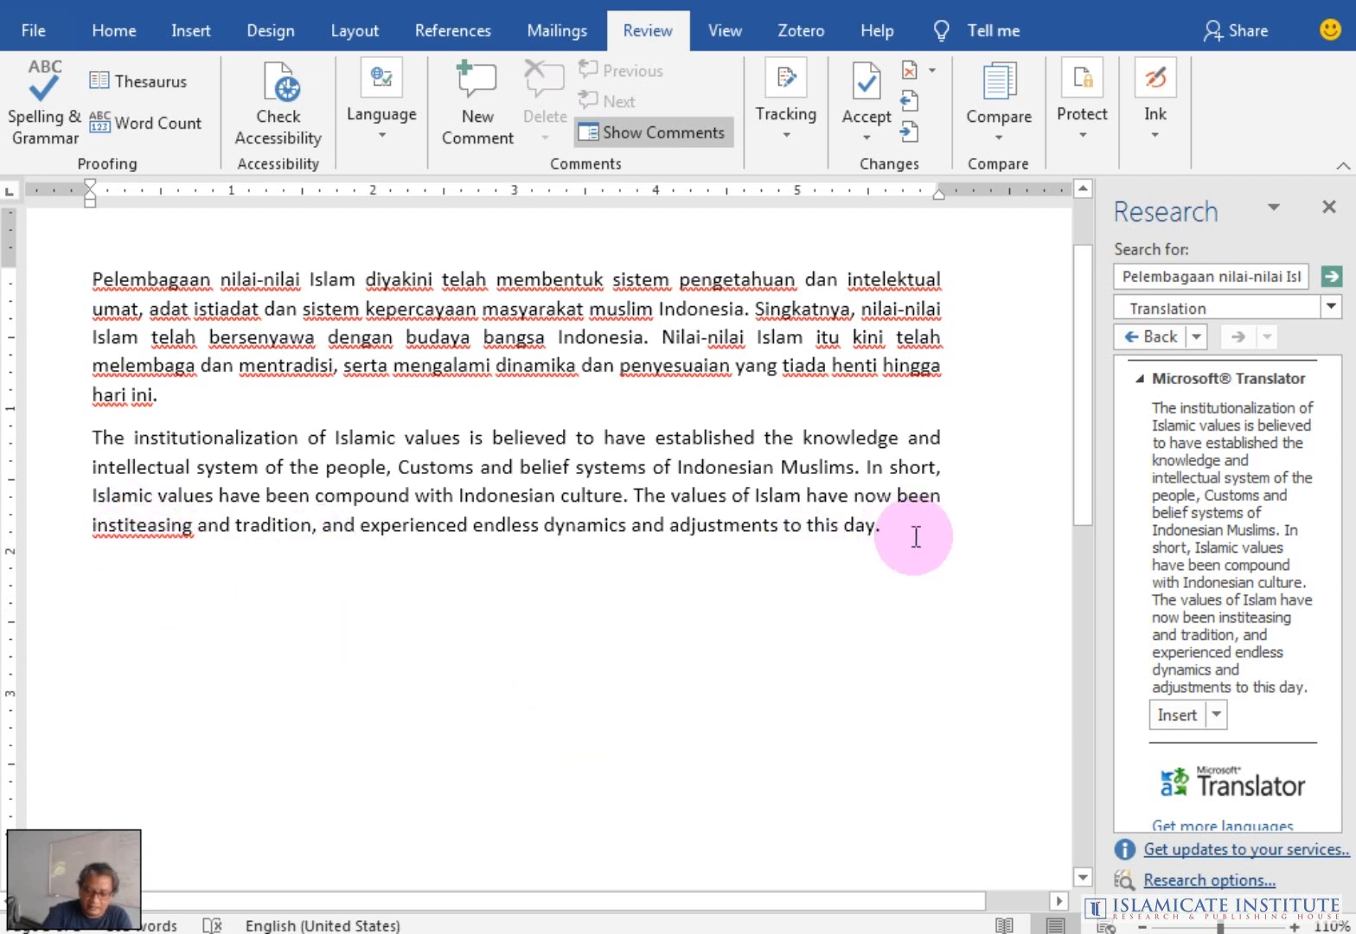
key(Return)
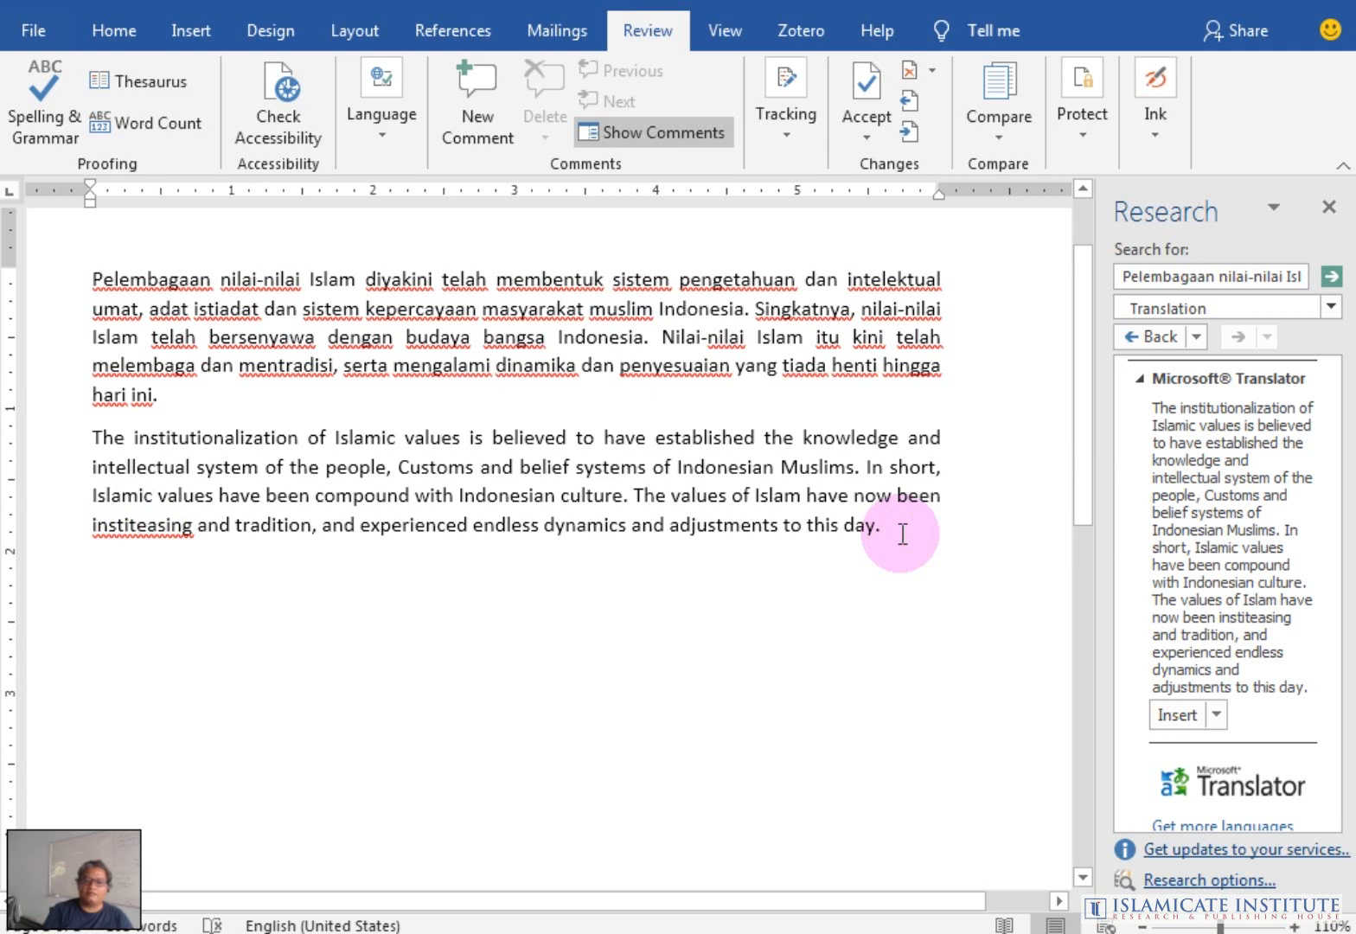
text(()
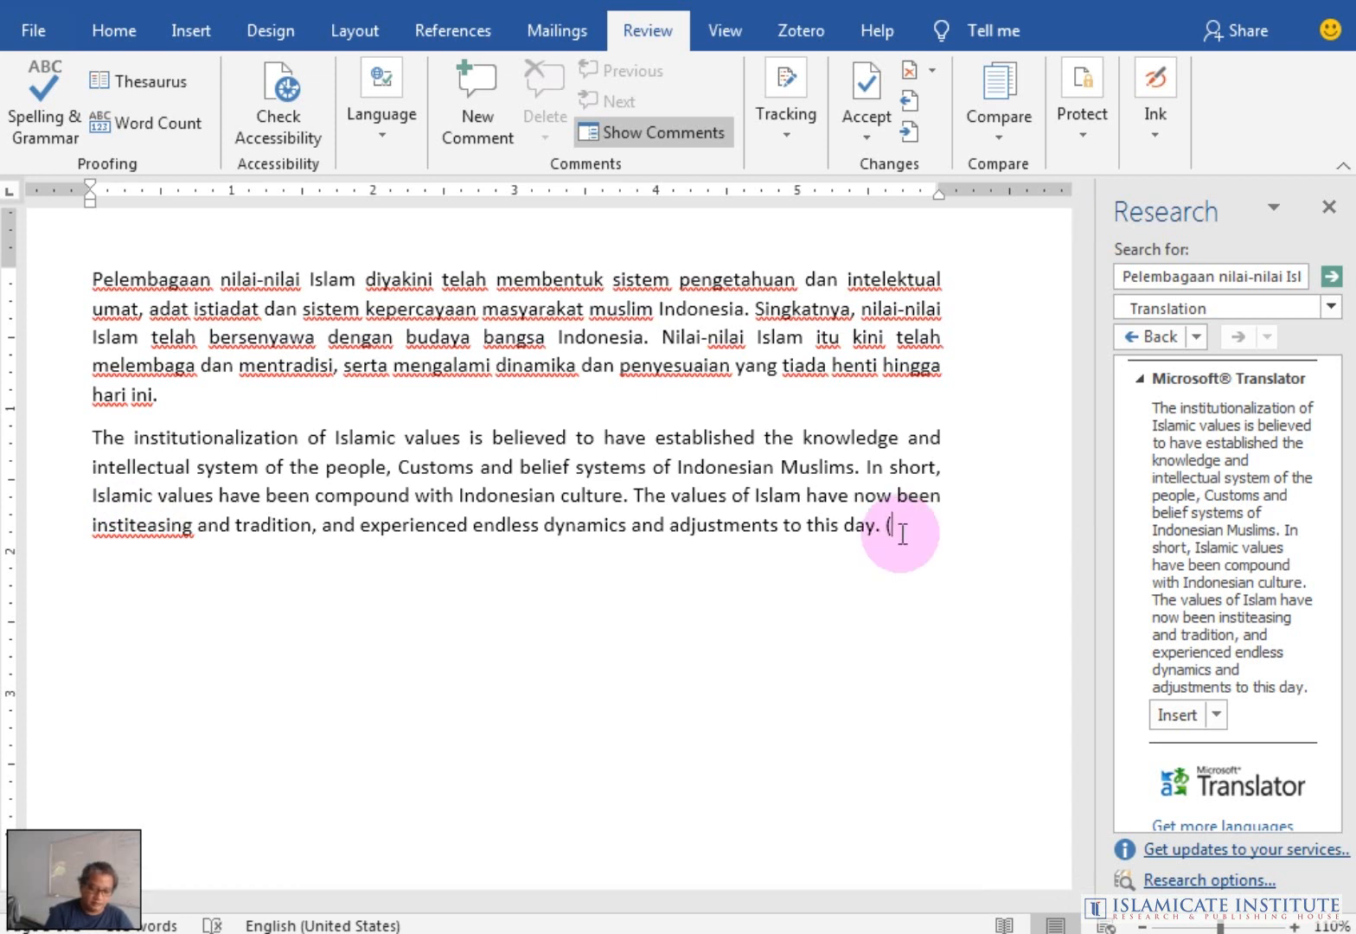
text(mICROSO)
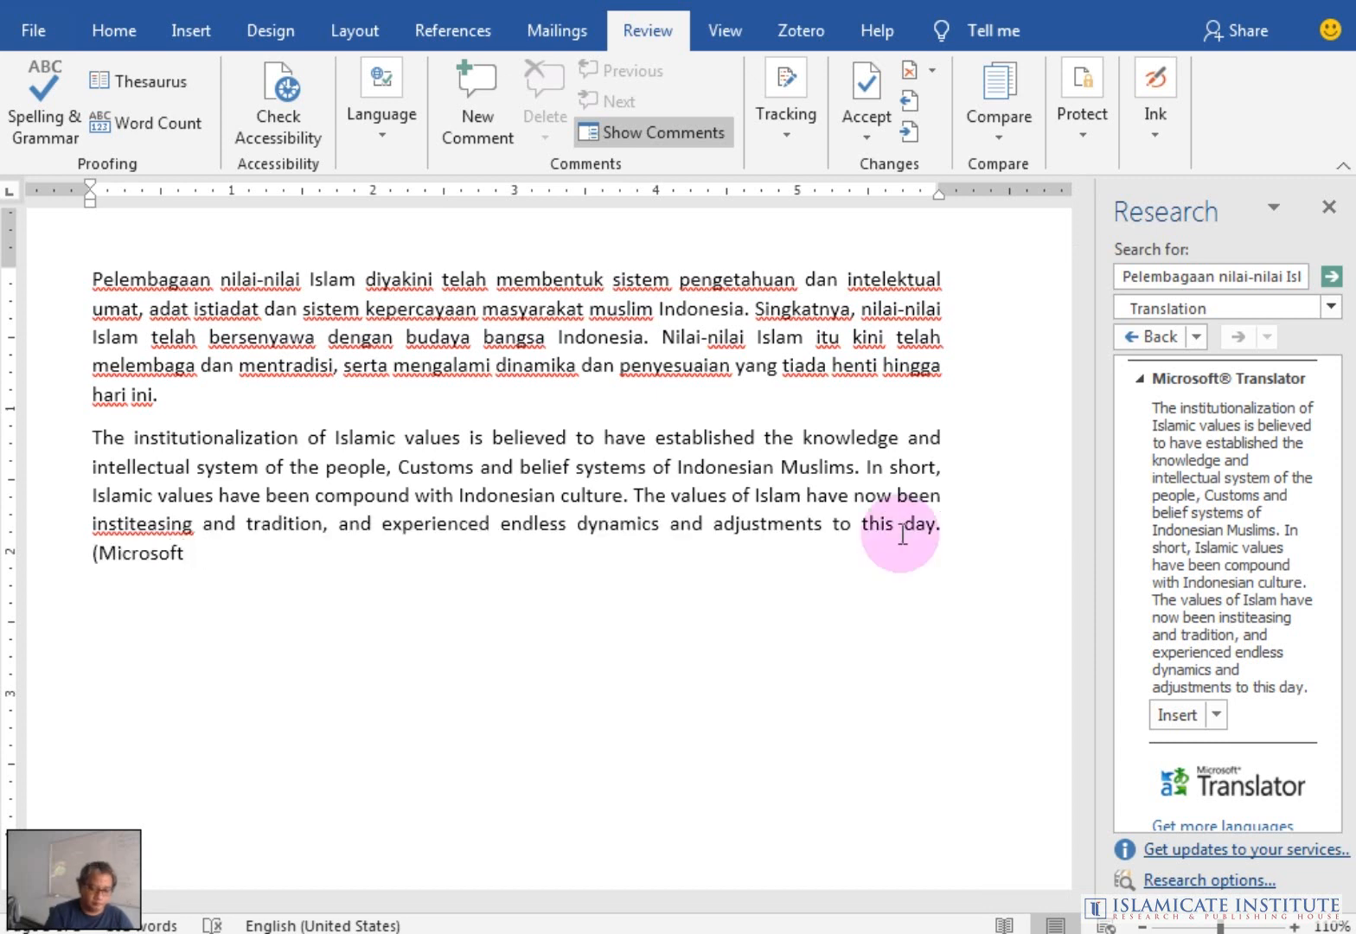
text(Translat)
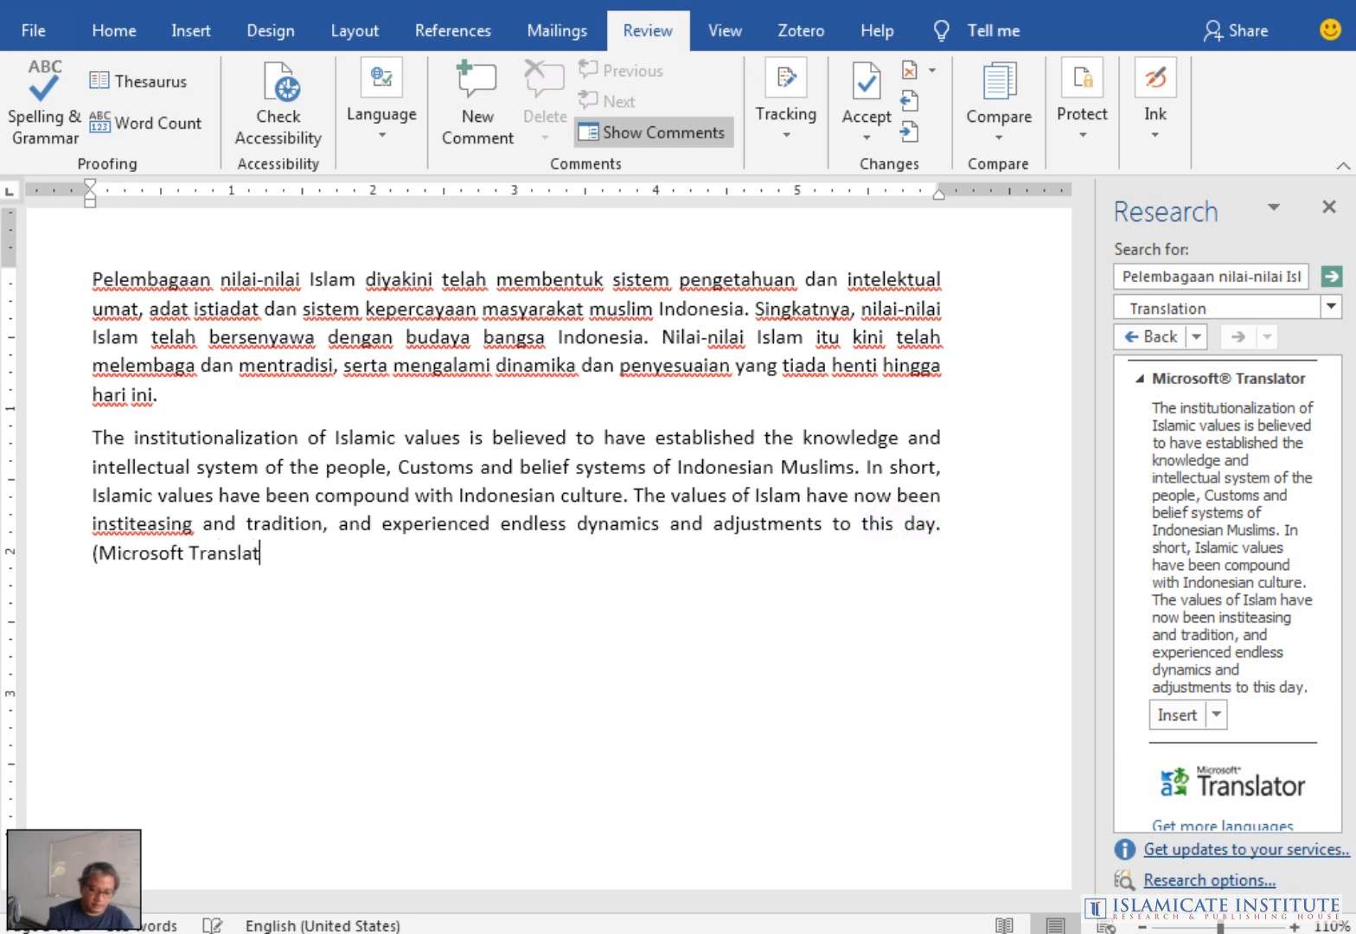
text(or))
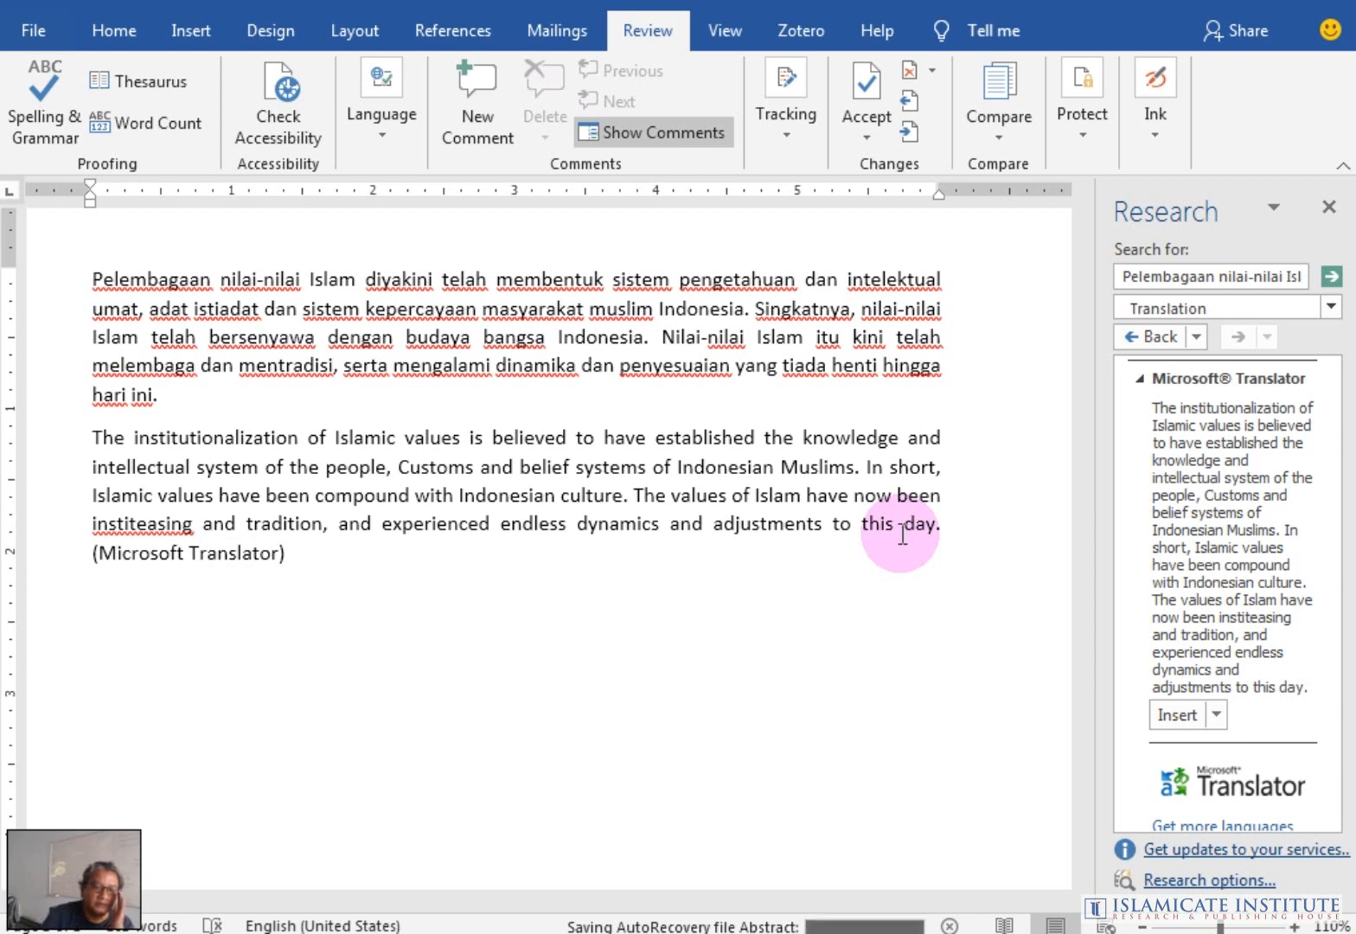
key(Return)
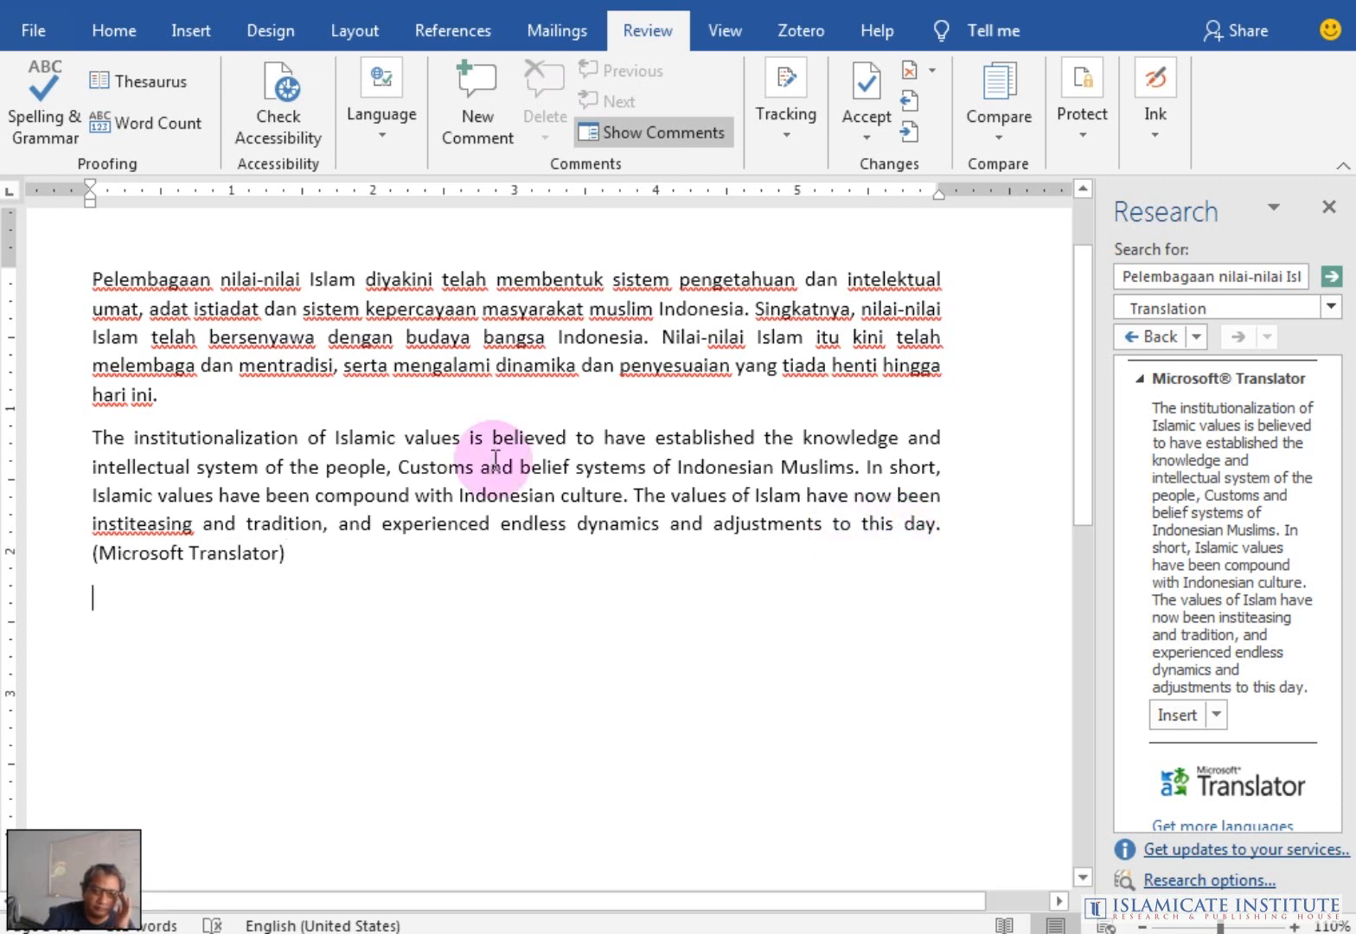
Copy the Indonesian paragraph, switch to Google Translate in the browser, and replace its source text with the copied paragraph
drag(156, 395, 73, 281)
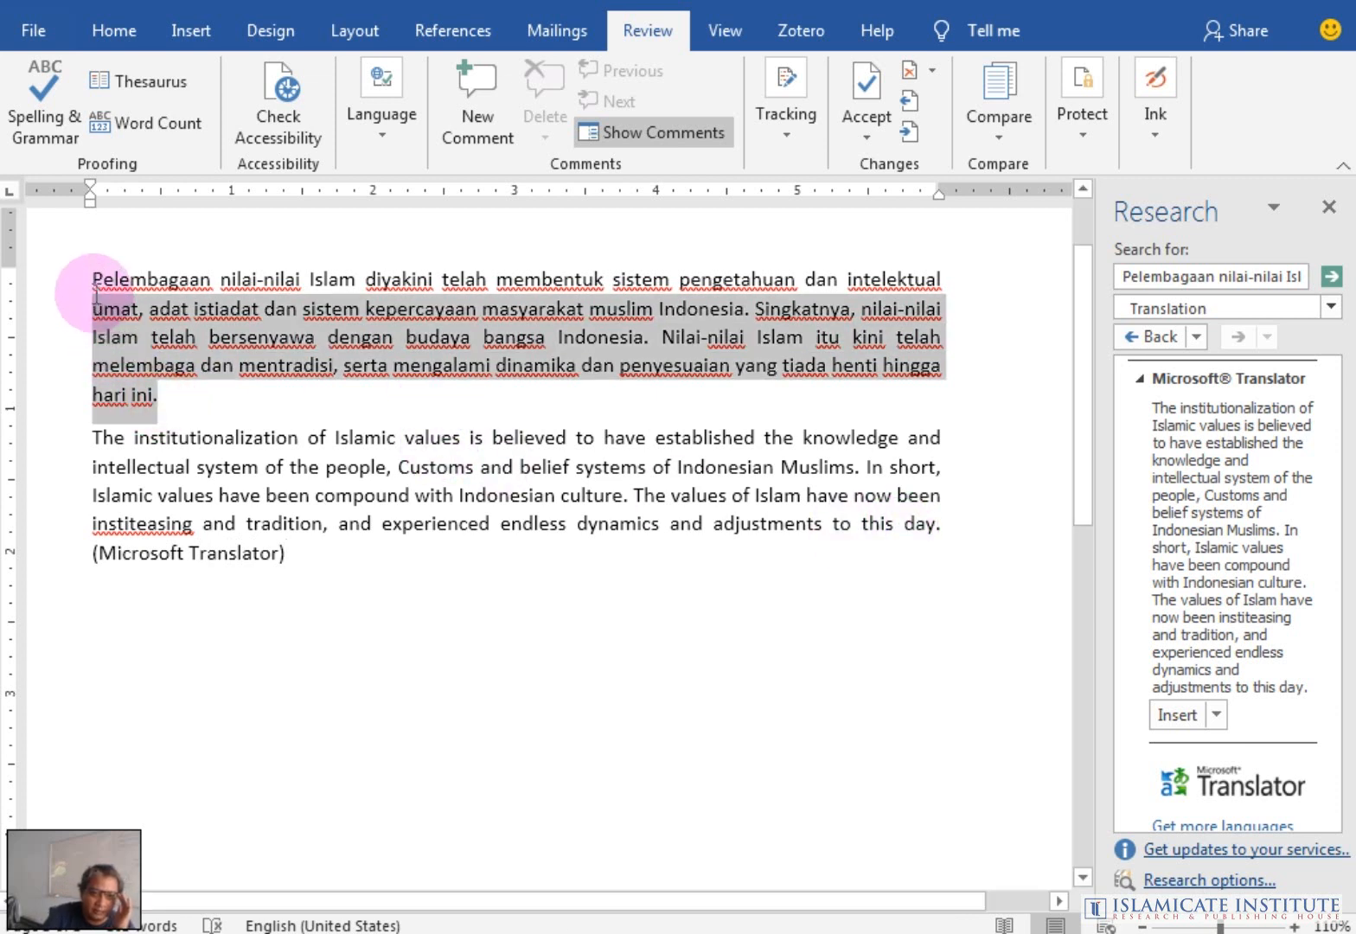
right_click(185, 298)
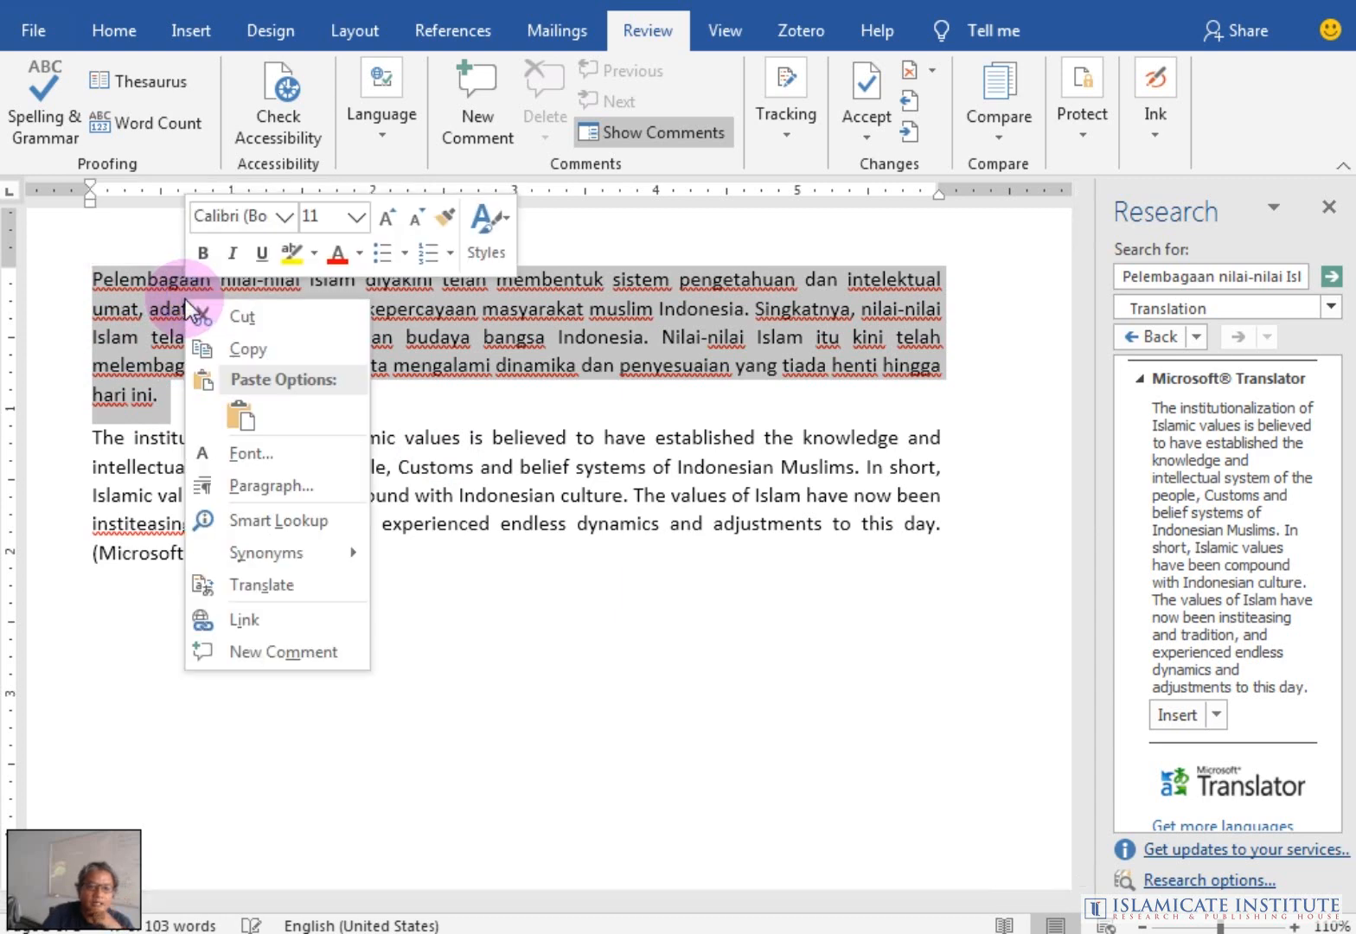
click(247, 347)
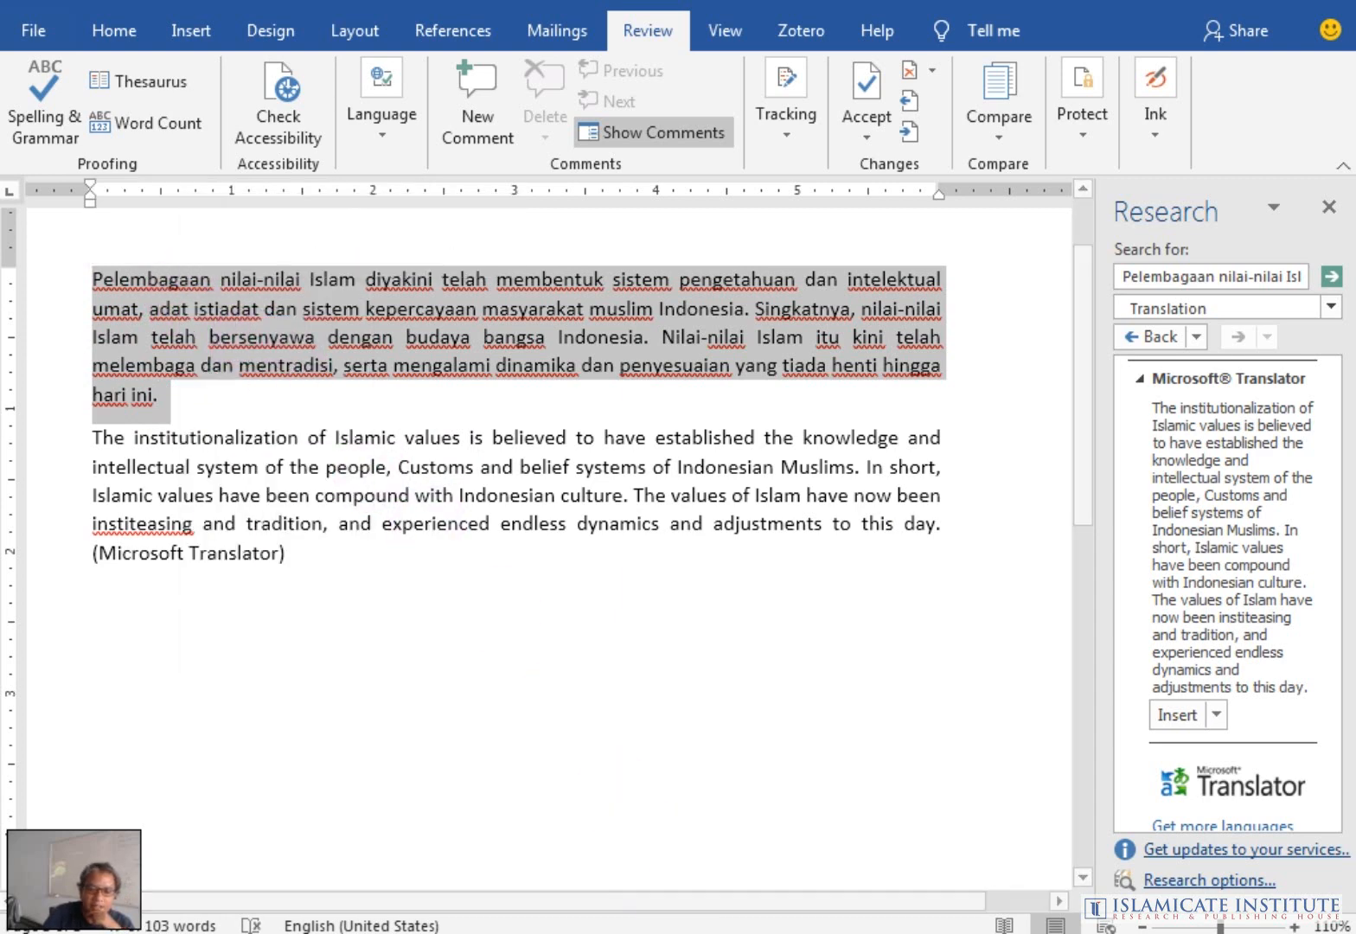
click(691, 932)
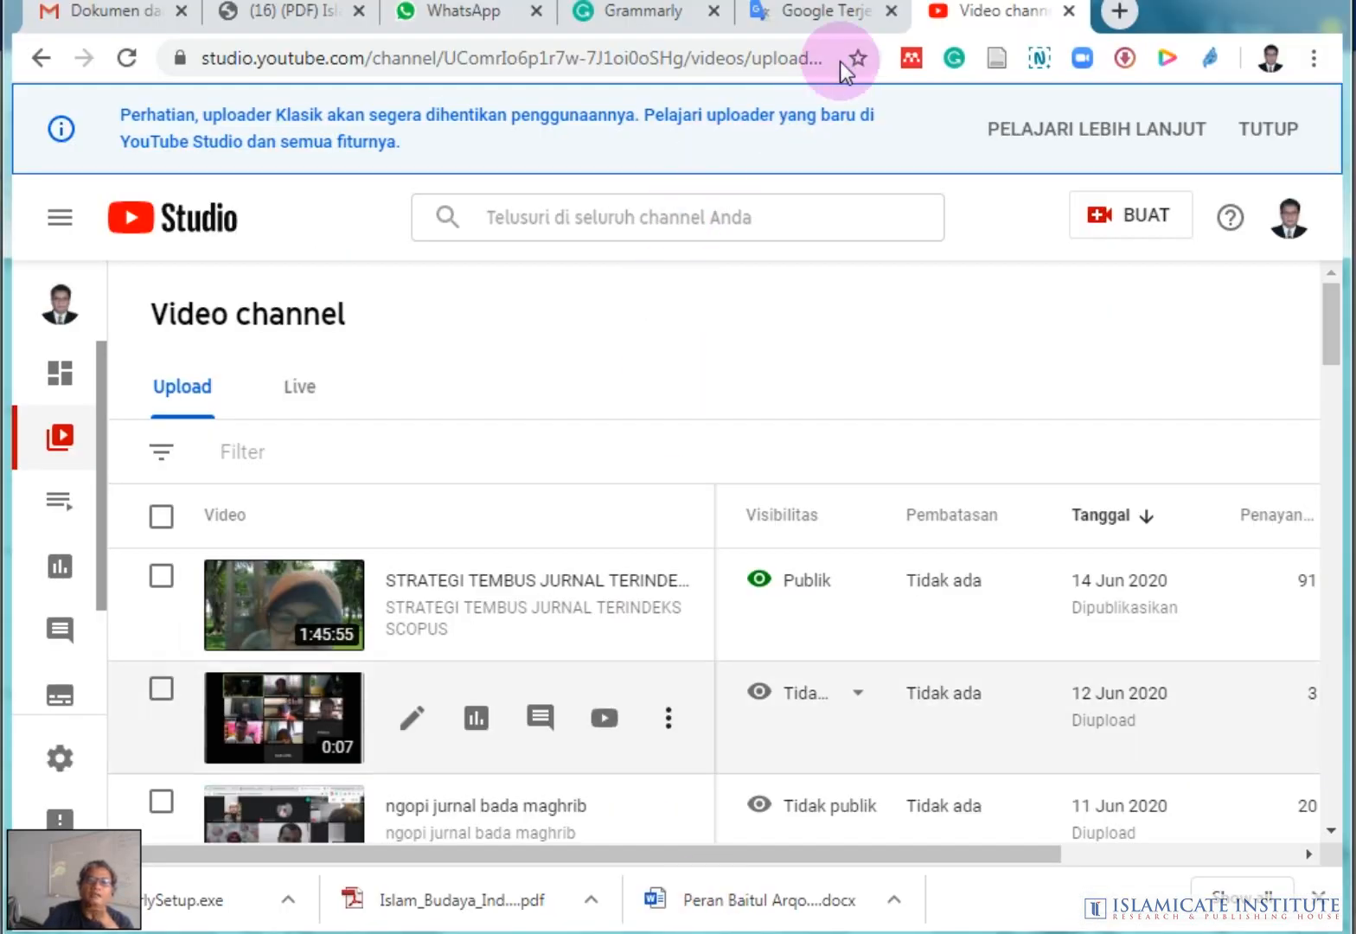
click(829, 19)
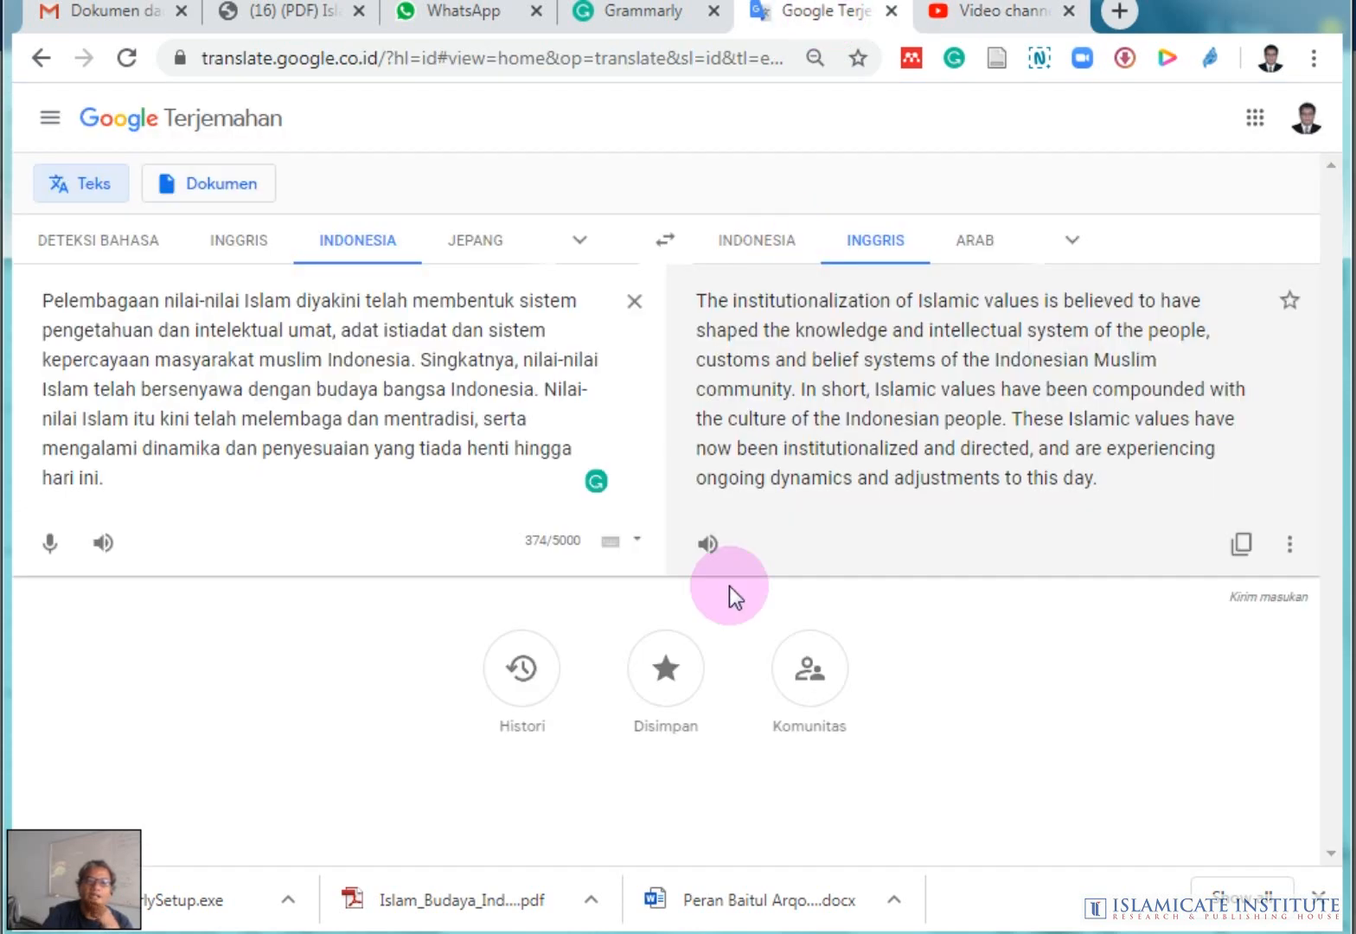
click(634, 302)
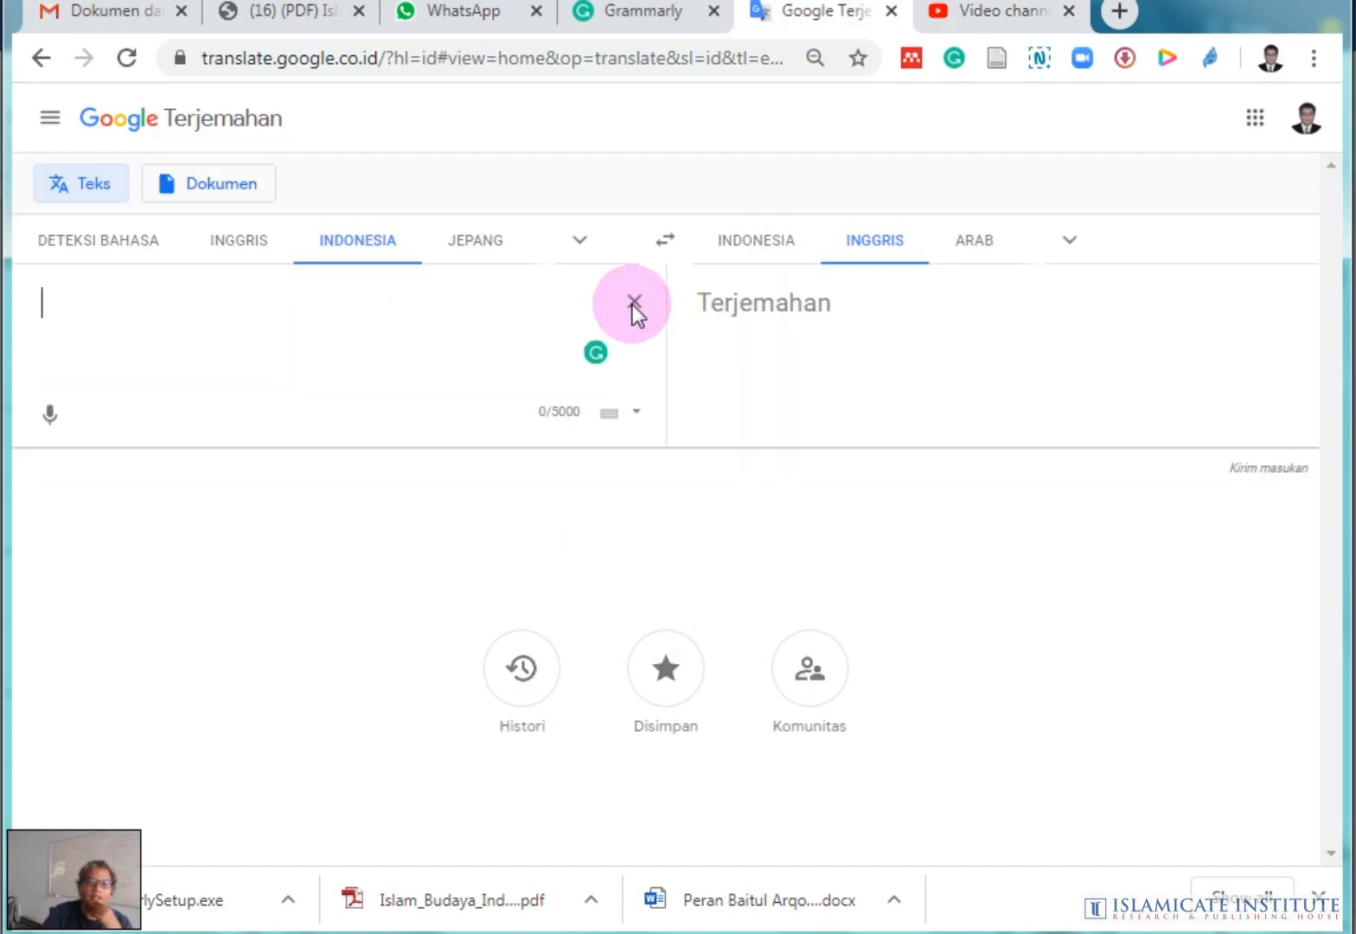
right_click(305, 321)
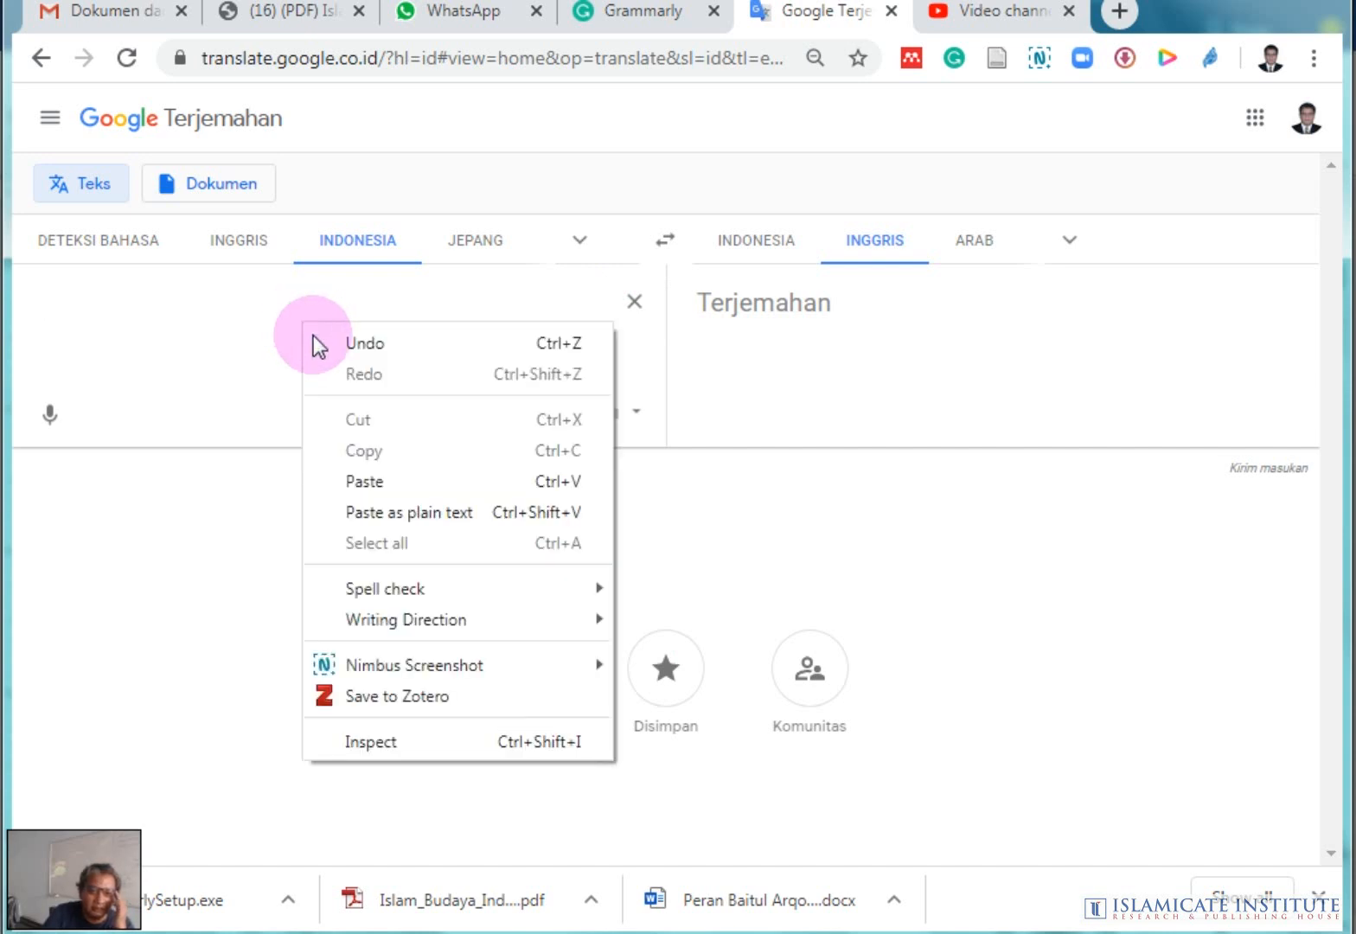
click(376, 484)
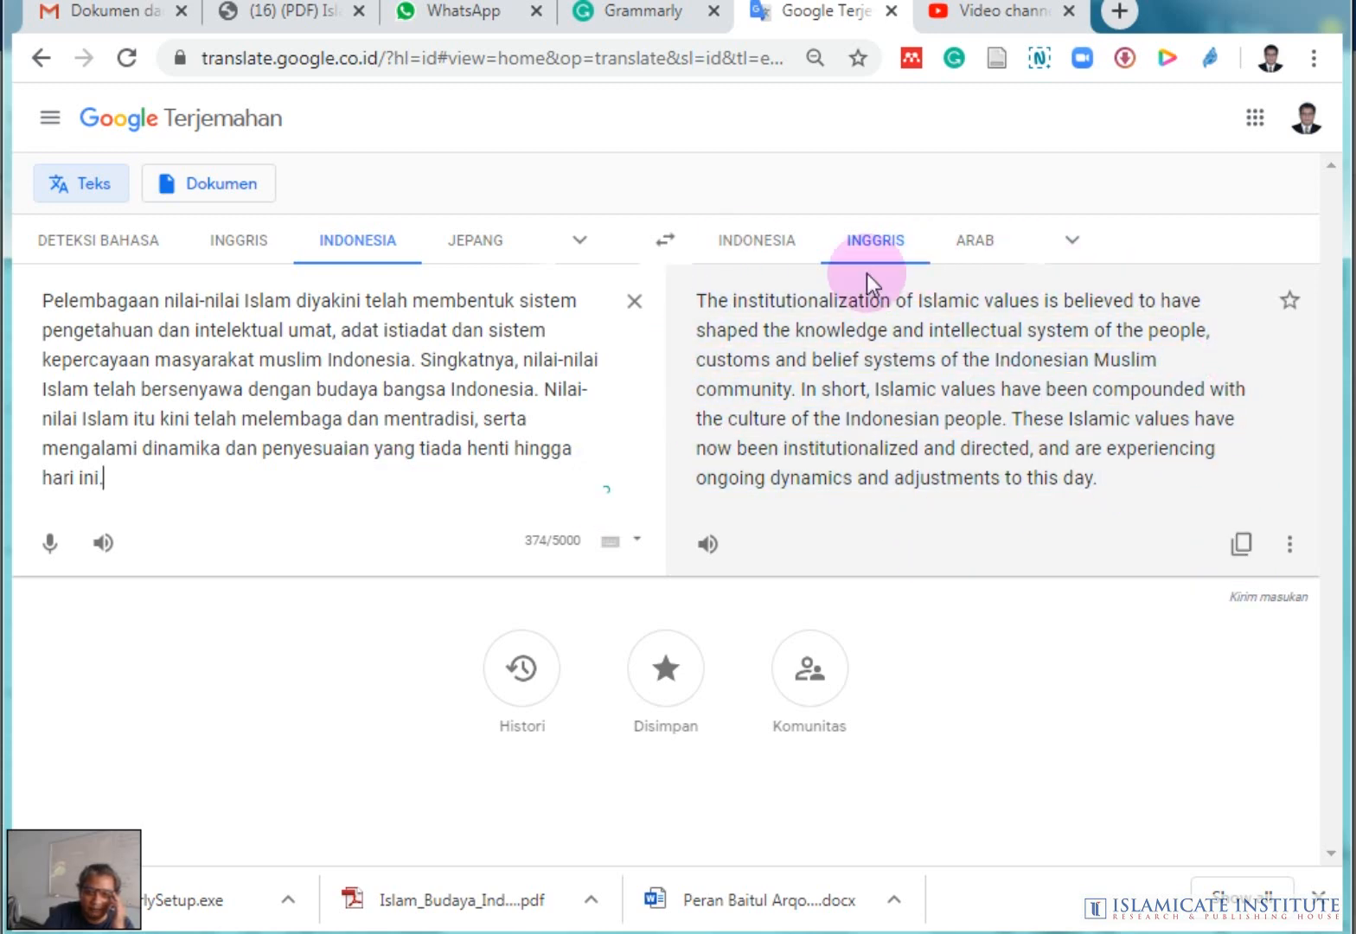
Copy the English result from Google Translate and paste it as text only in a new paragraph below the Microsoft Translator version in Word
click(1240, 545)
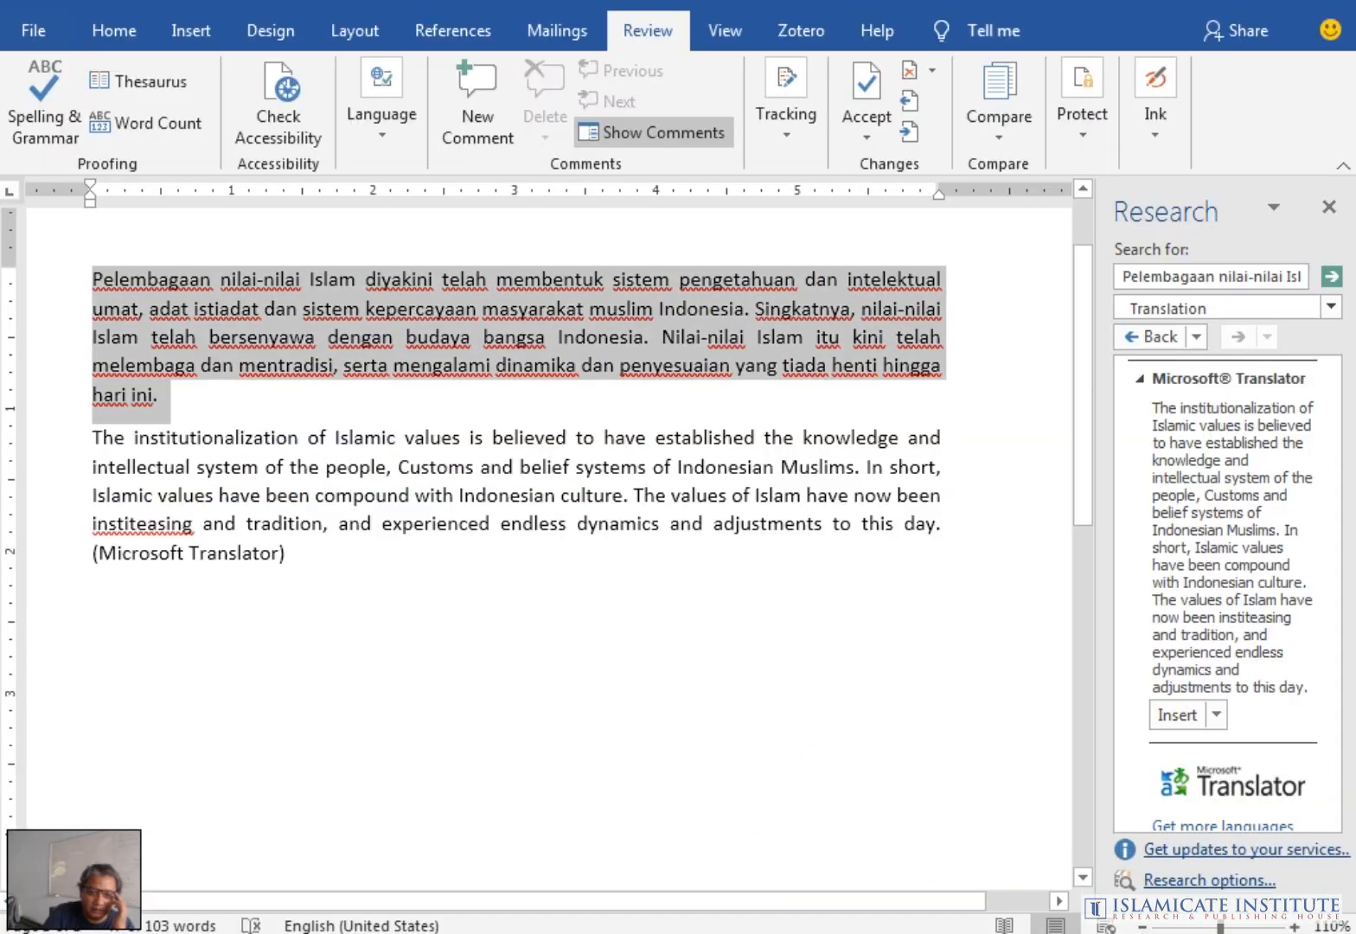
click(400, 538)
click(363, 561)
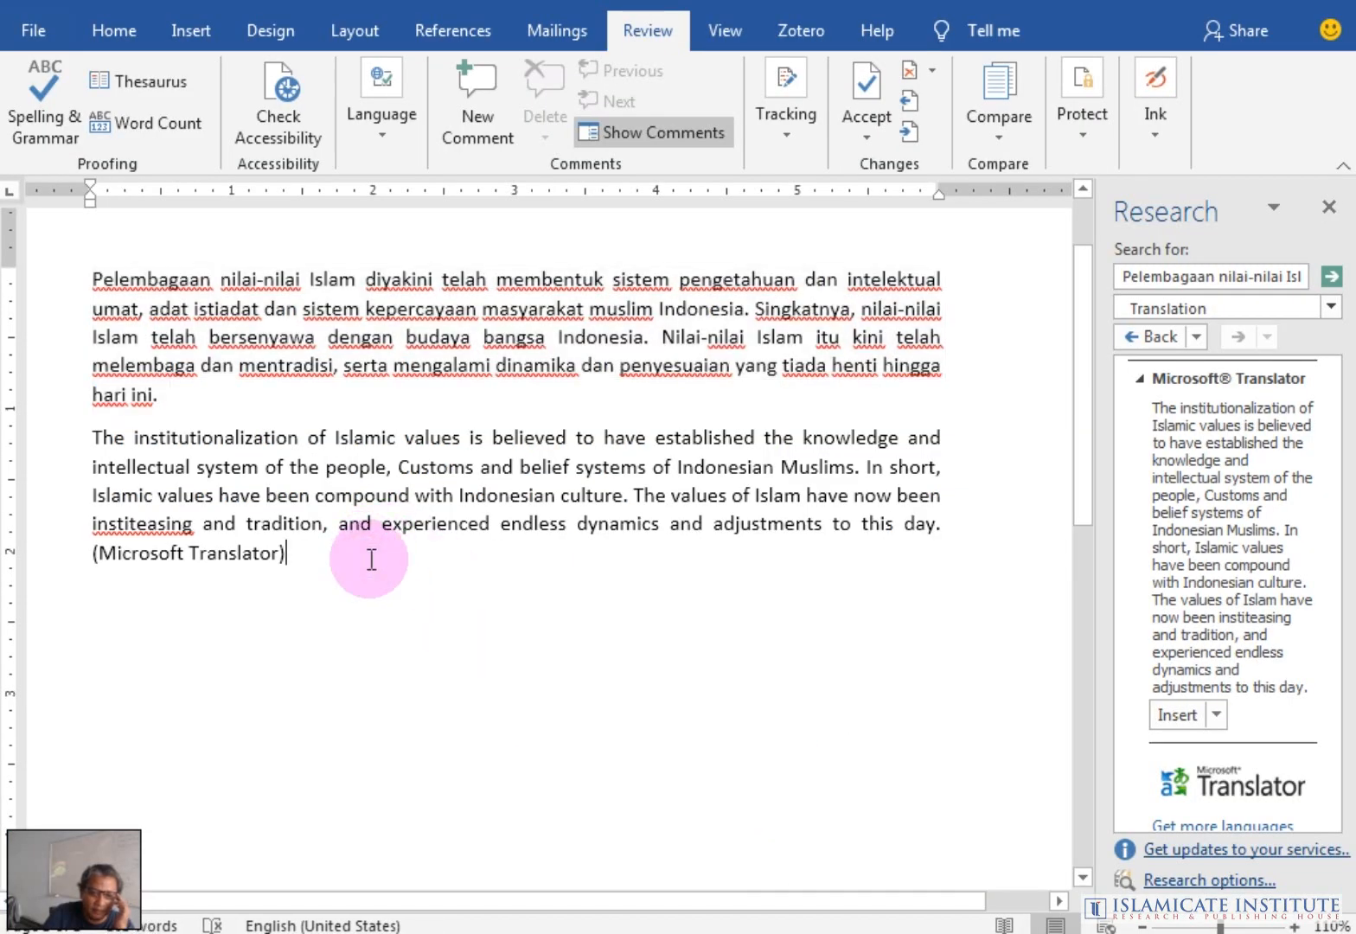
key(Return)
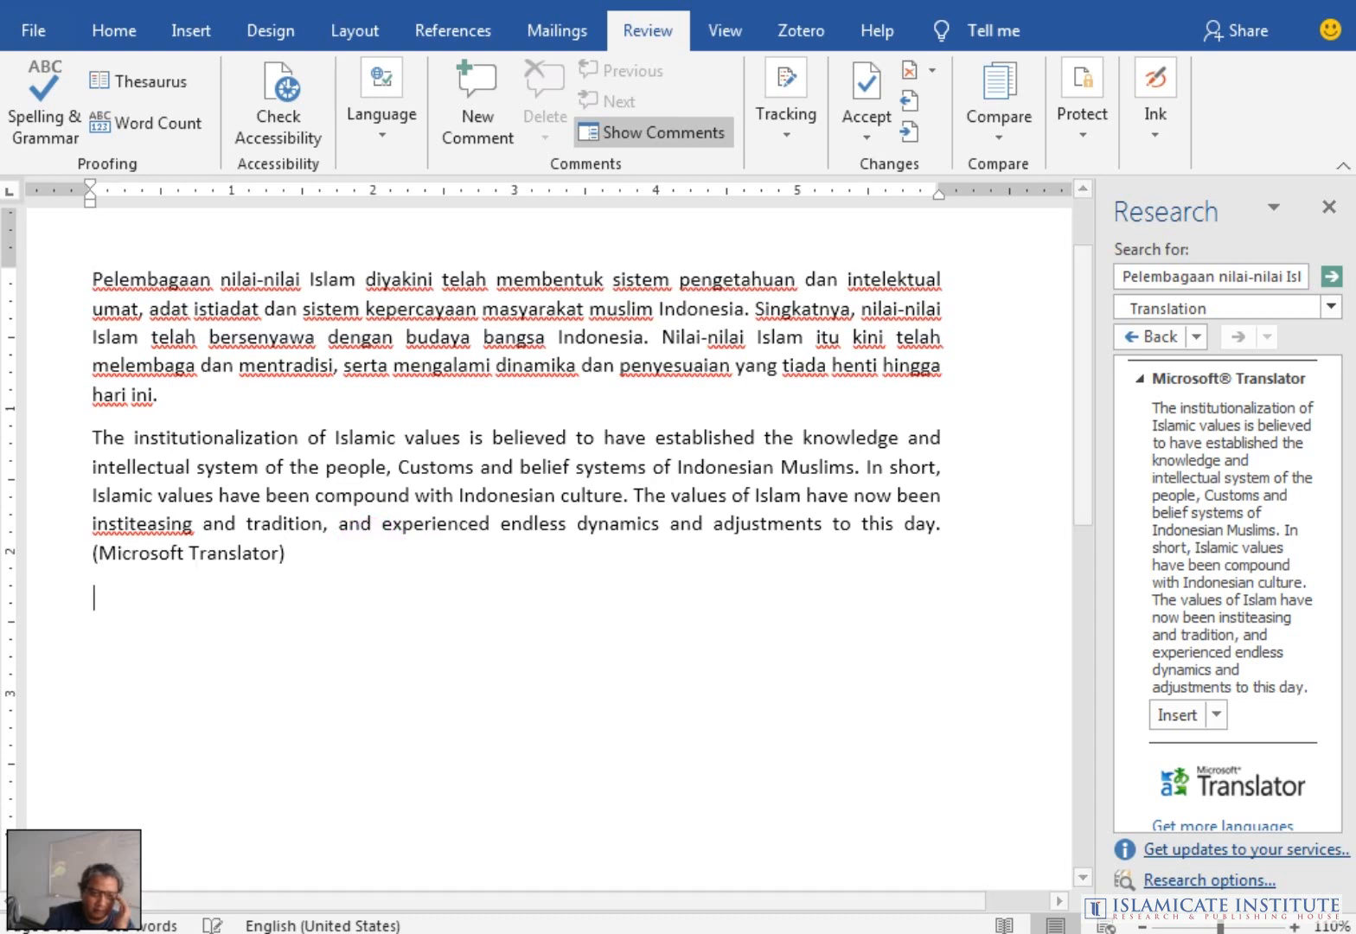
click(103, 34)
click(31, 138)
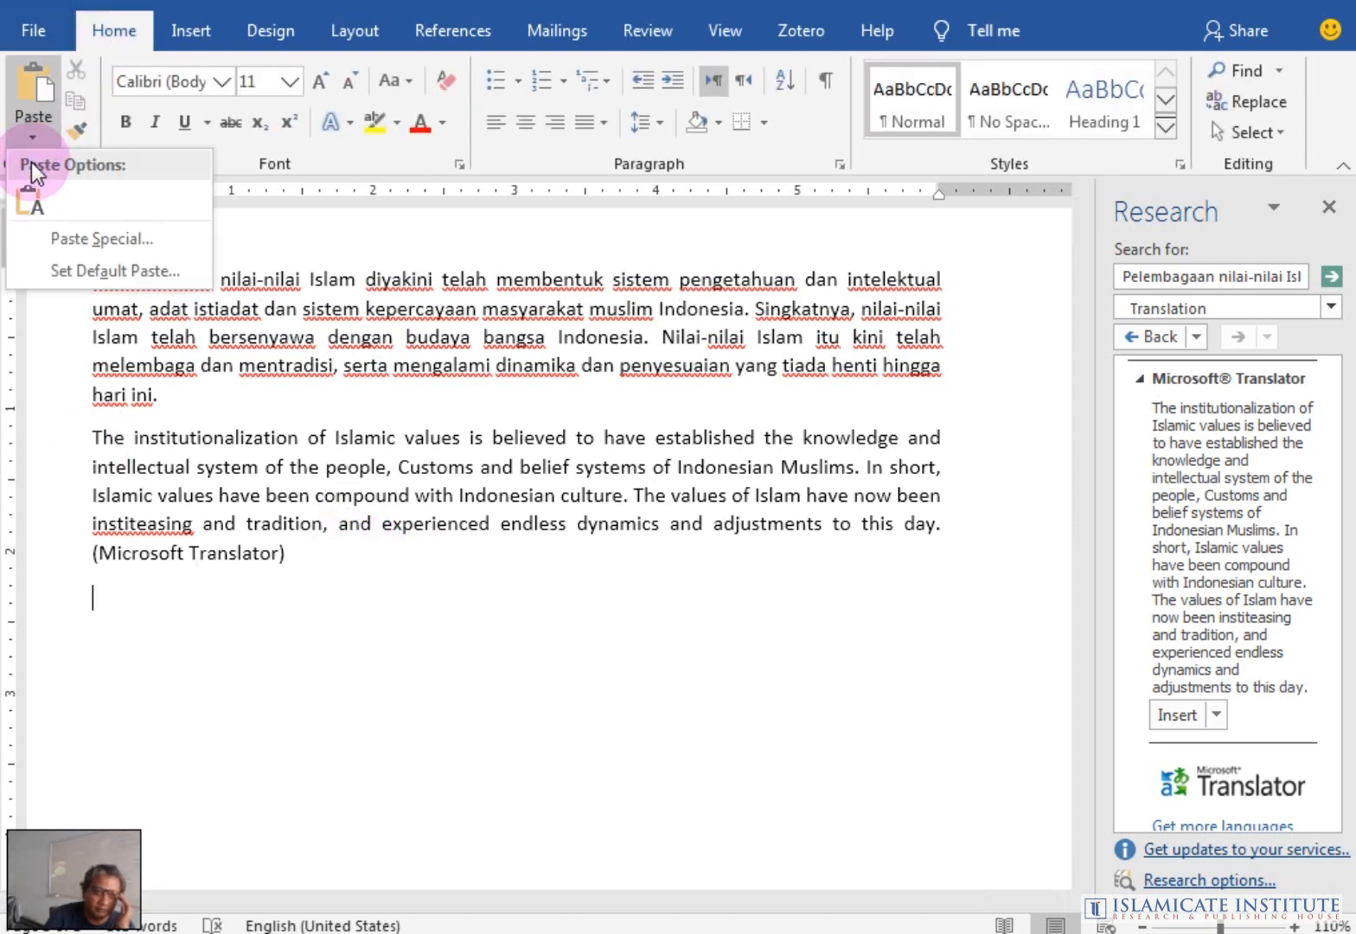
click(32, 200)
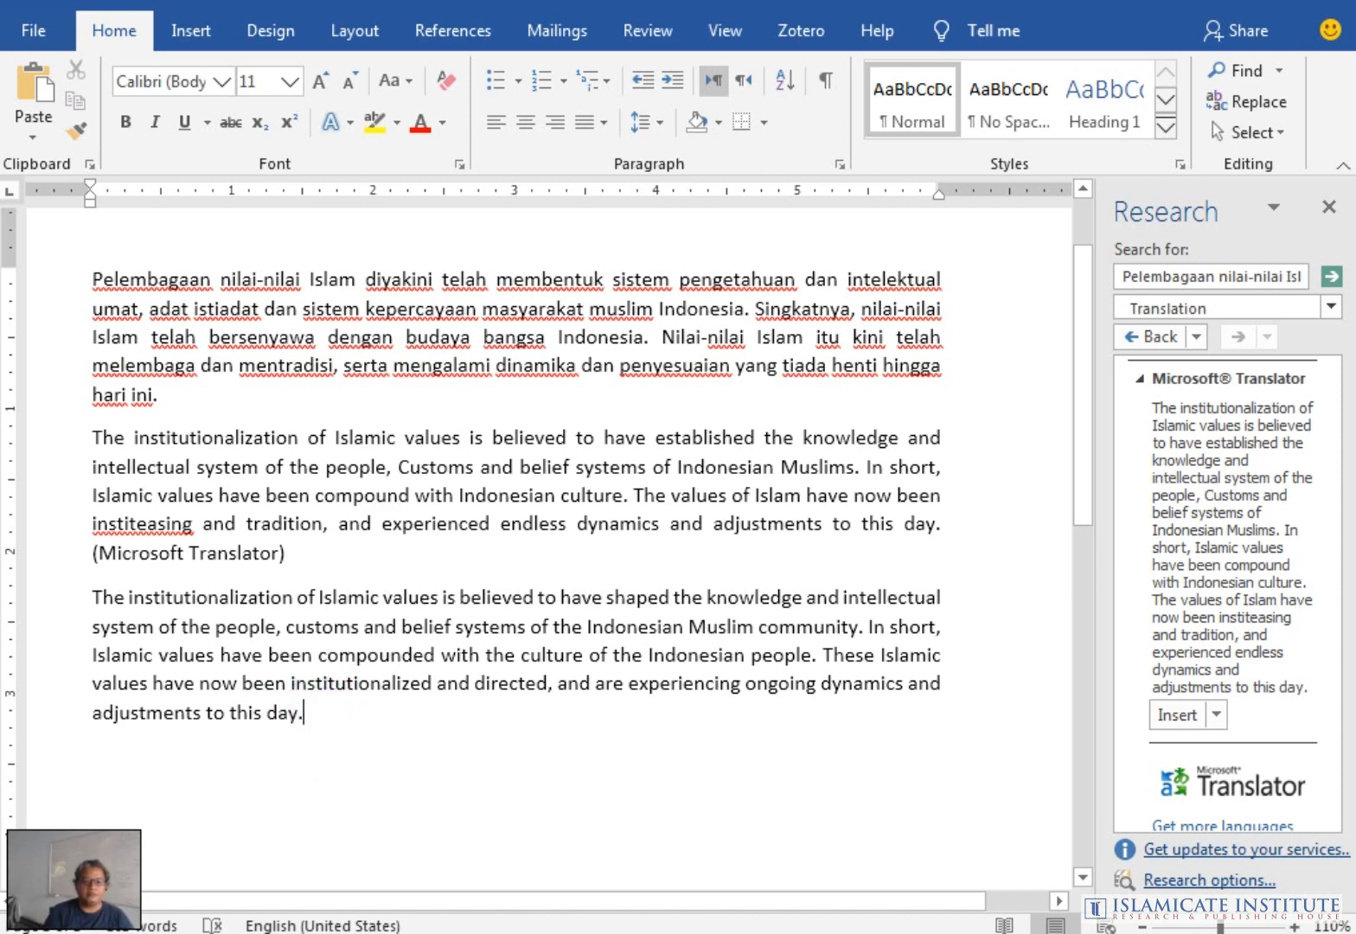
Add the source label "(Google Translator)" at the end of the newly pasted English paragraph
key(Return)
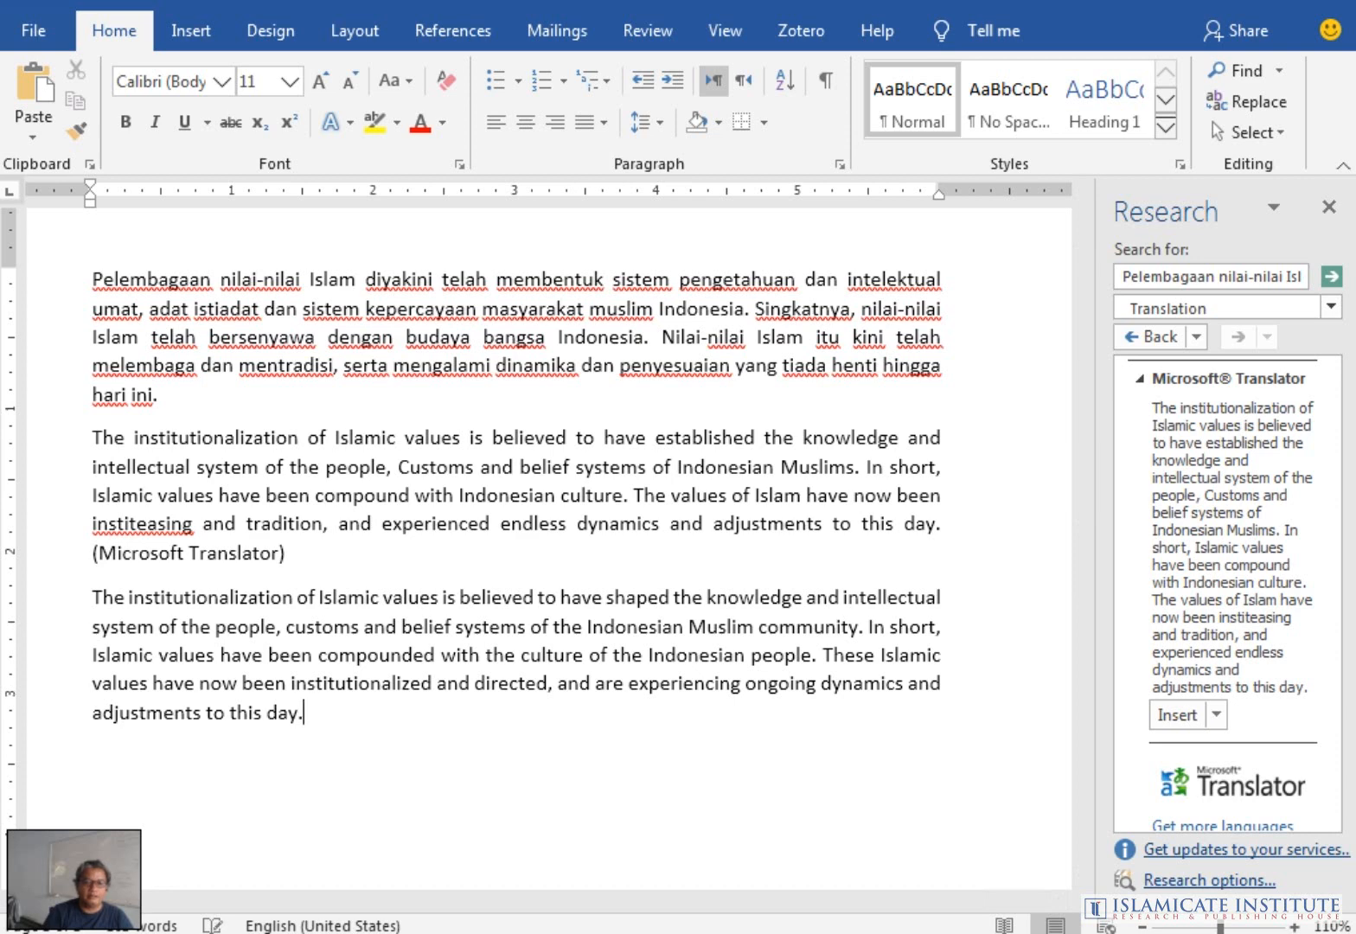
text((G)
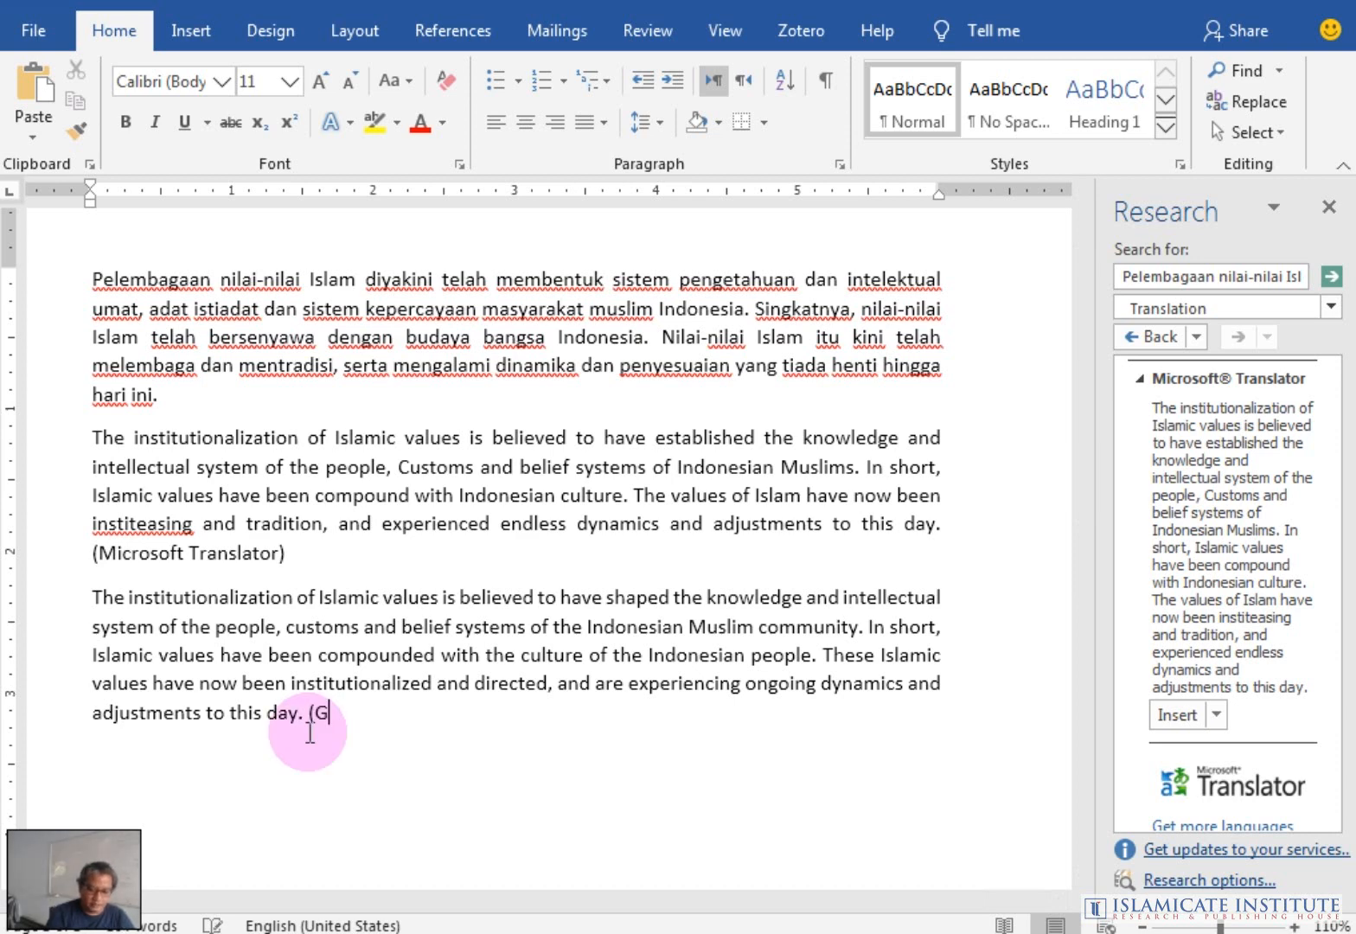
text(oogle )
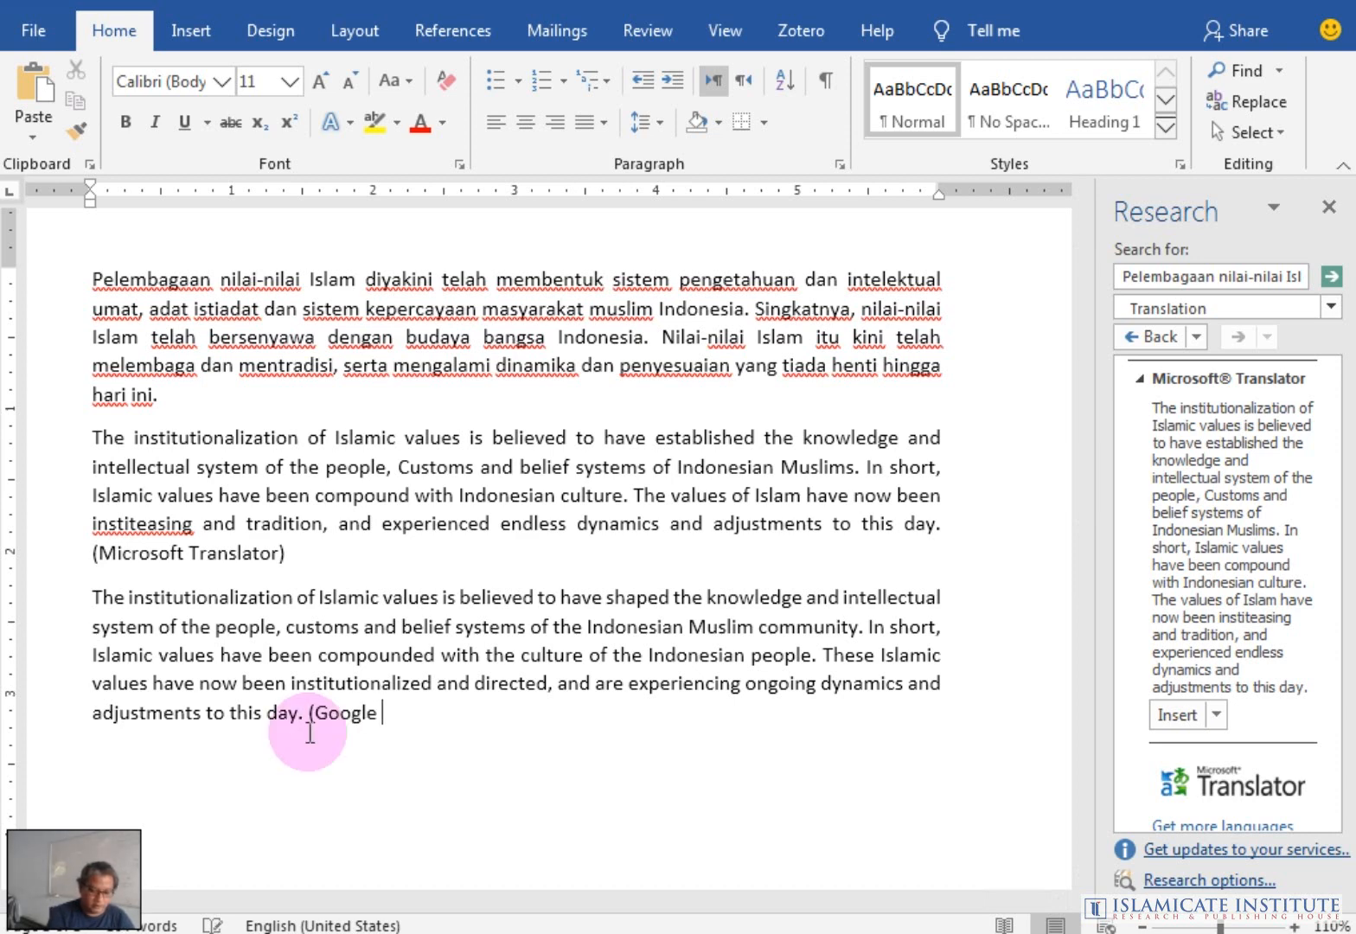
text(Tr)
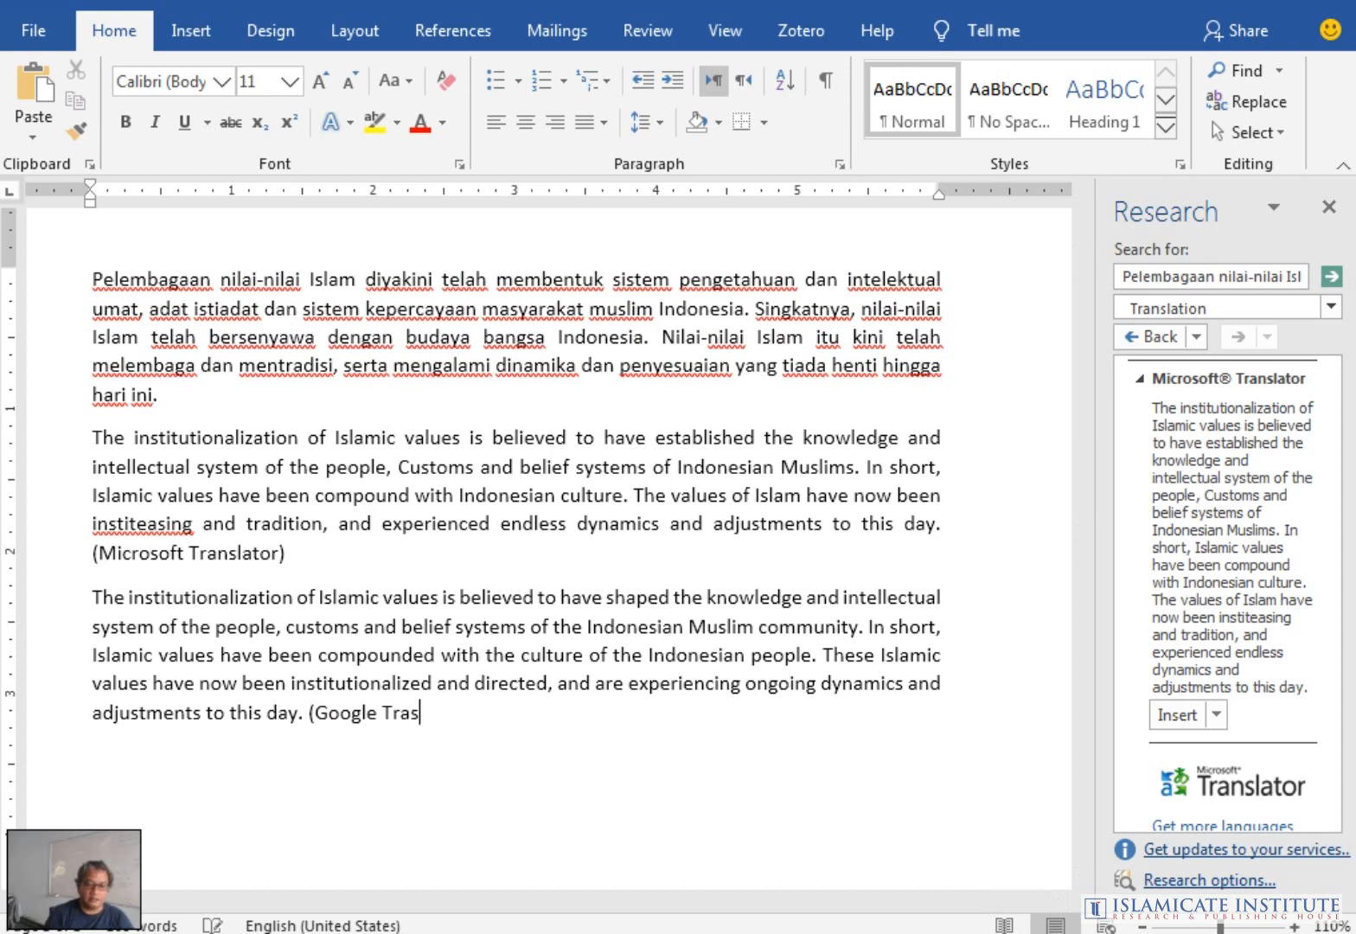
text(anslat)
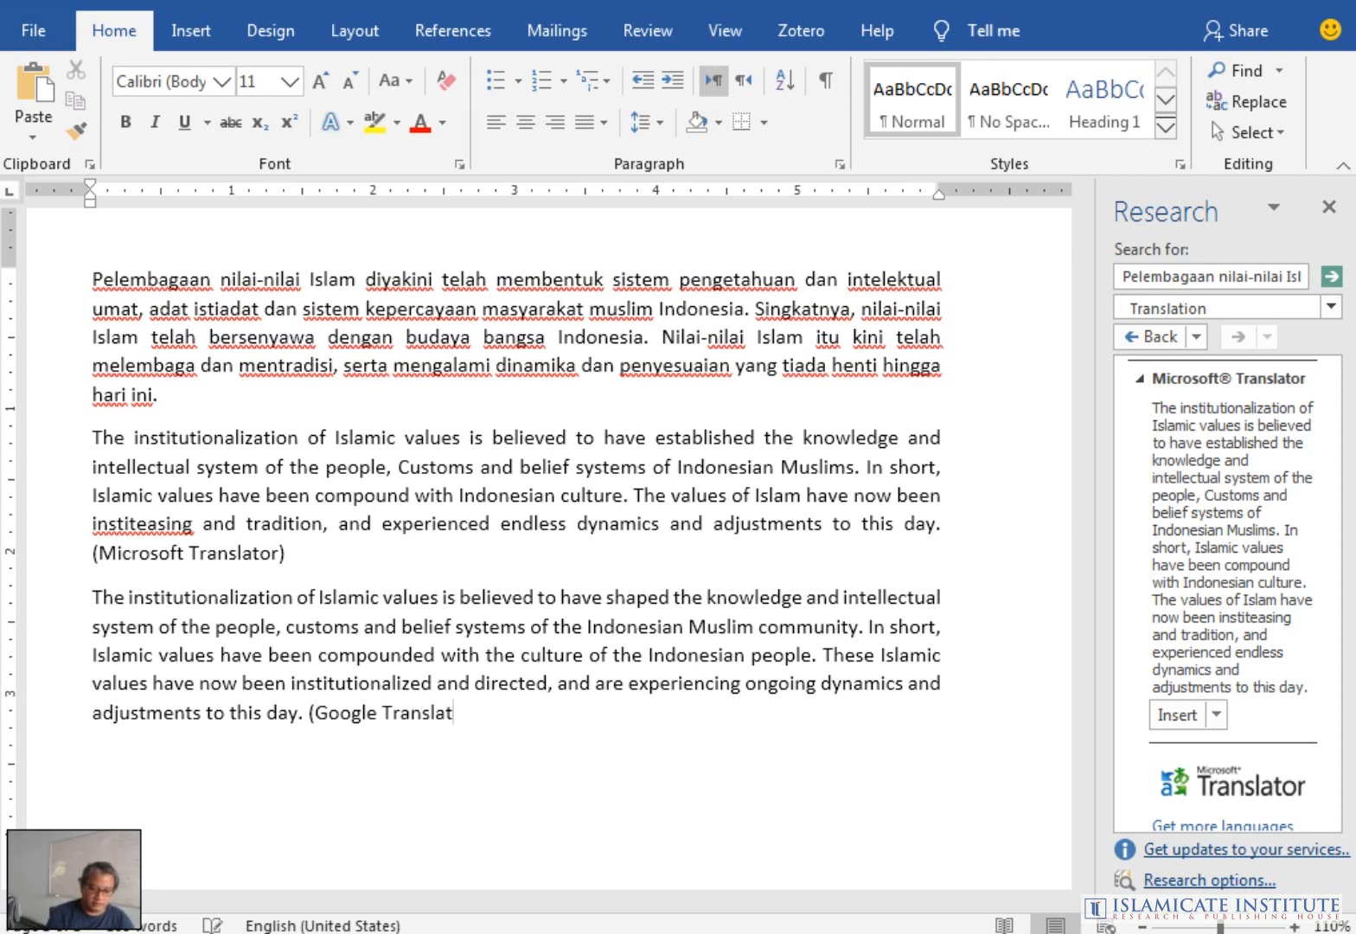
text(or))
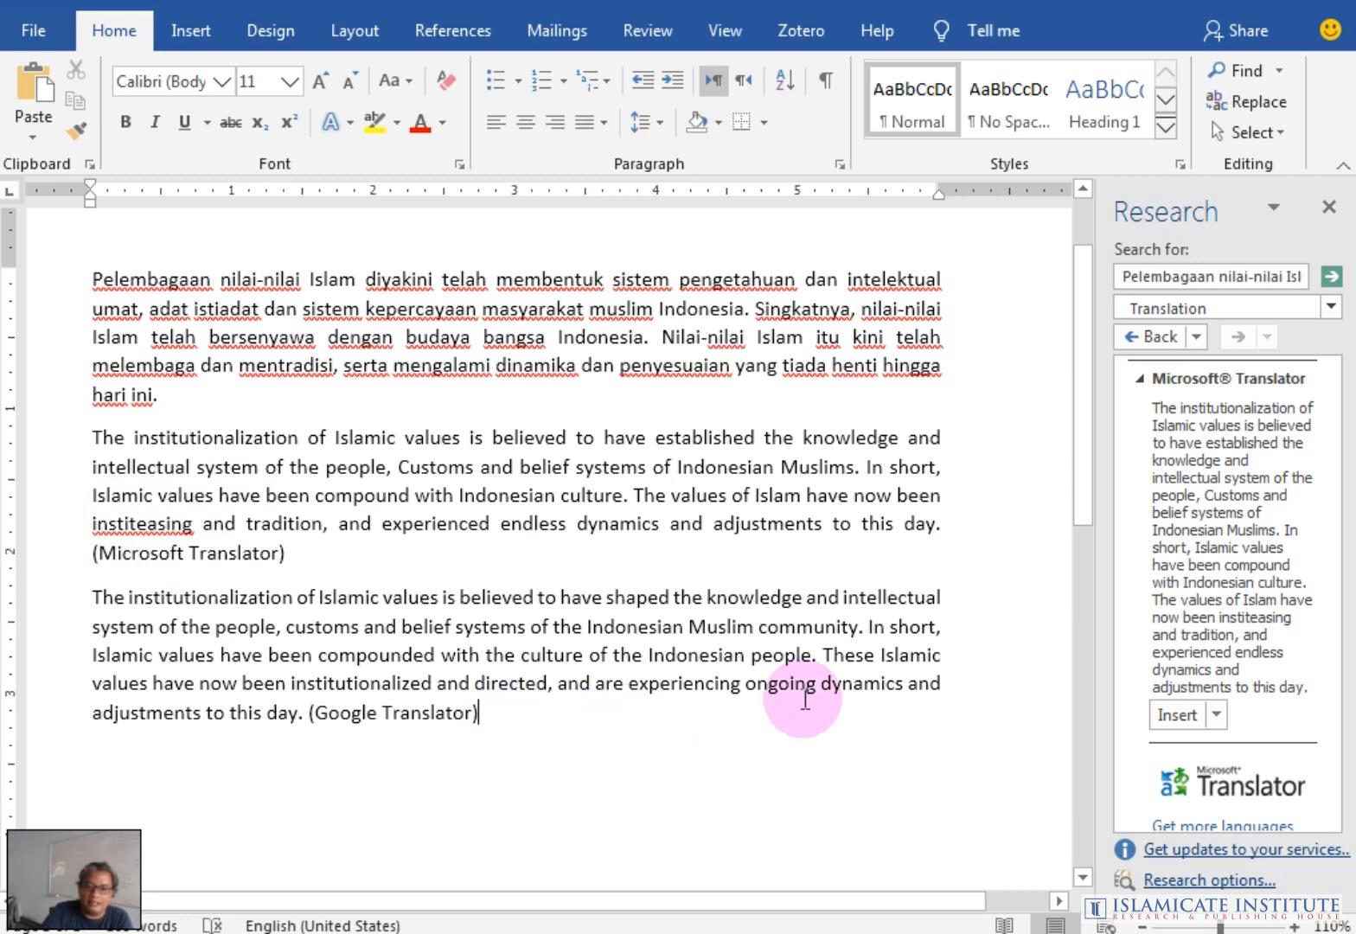
Copy the Microsoft Translator version of the English paragraph without its source label
drag(1087, 433, 1096, 388)
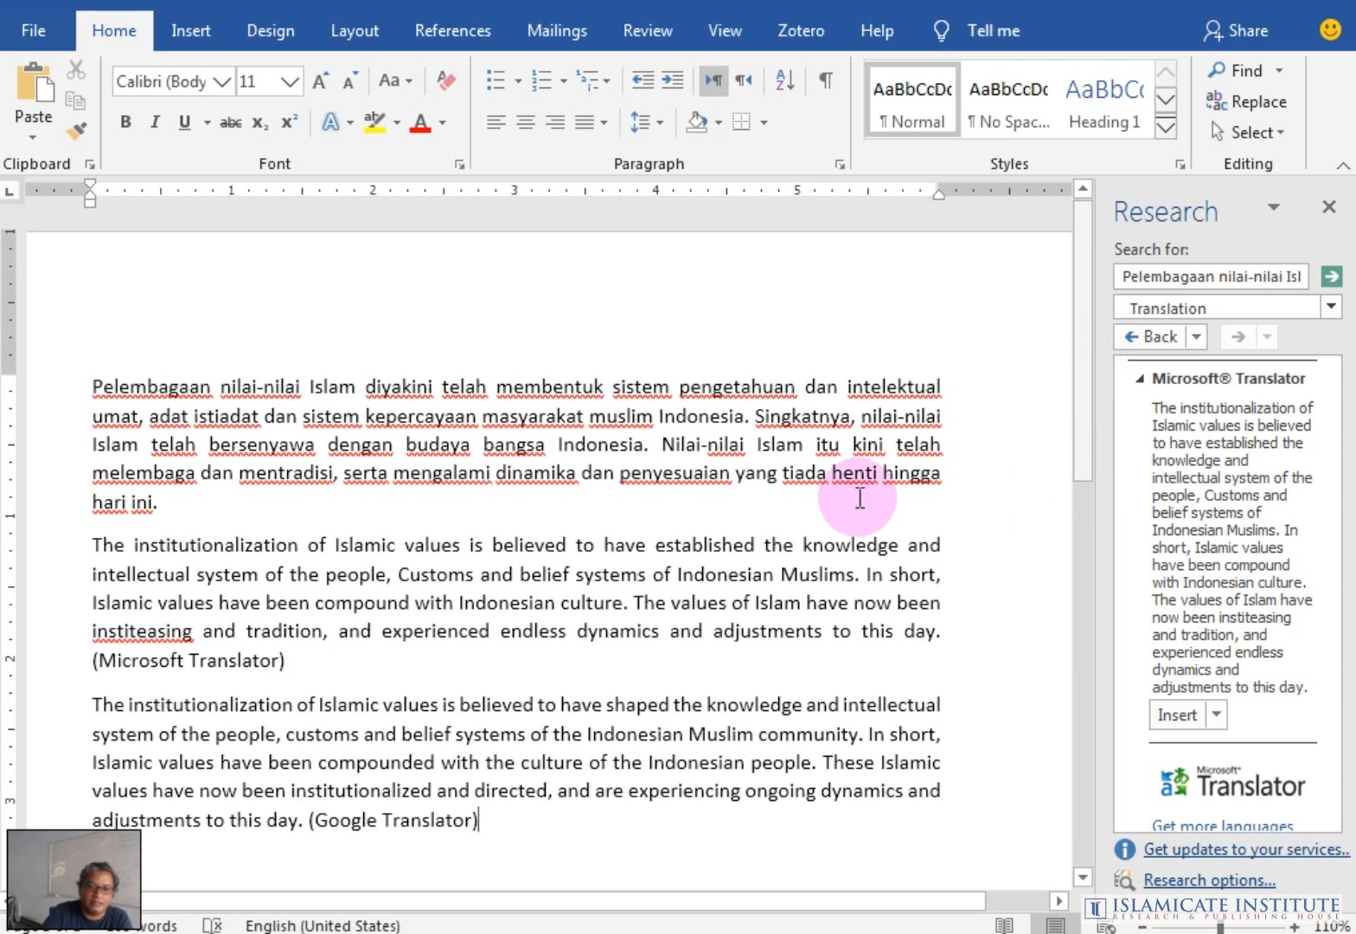
drag(290, 657, 33, 630)
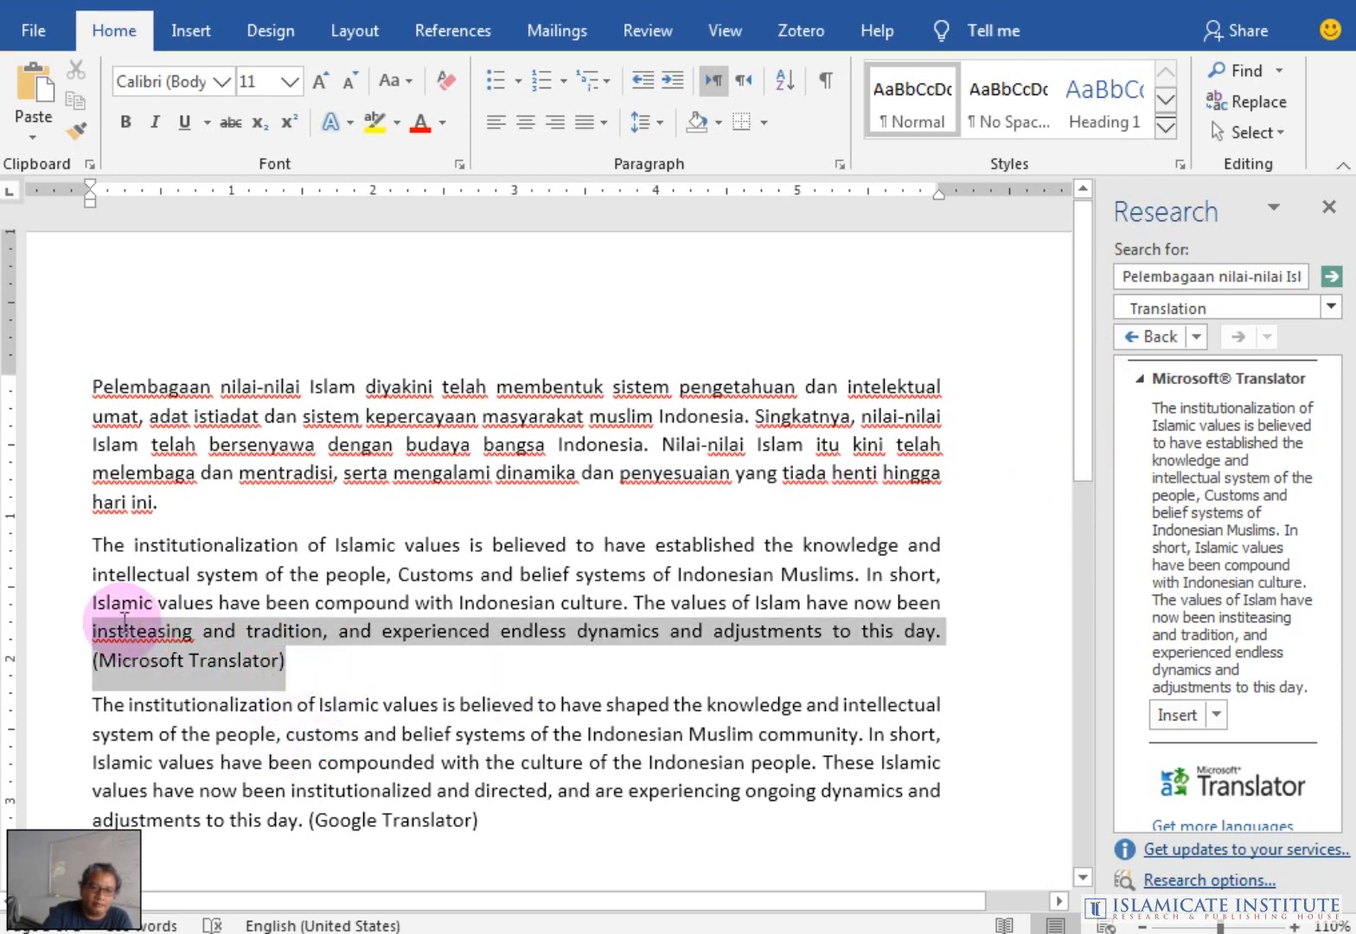
click(341, 679)
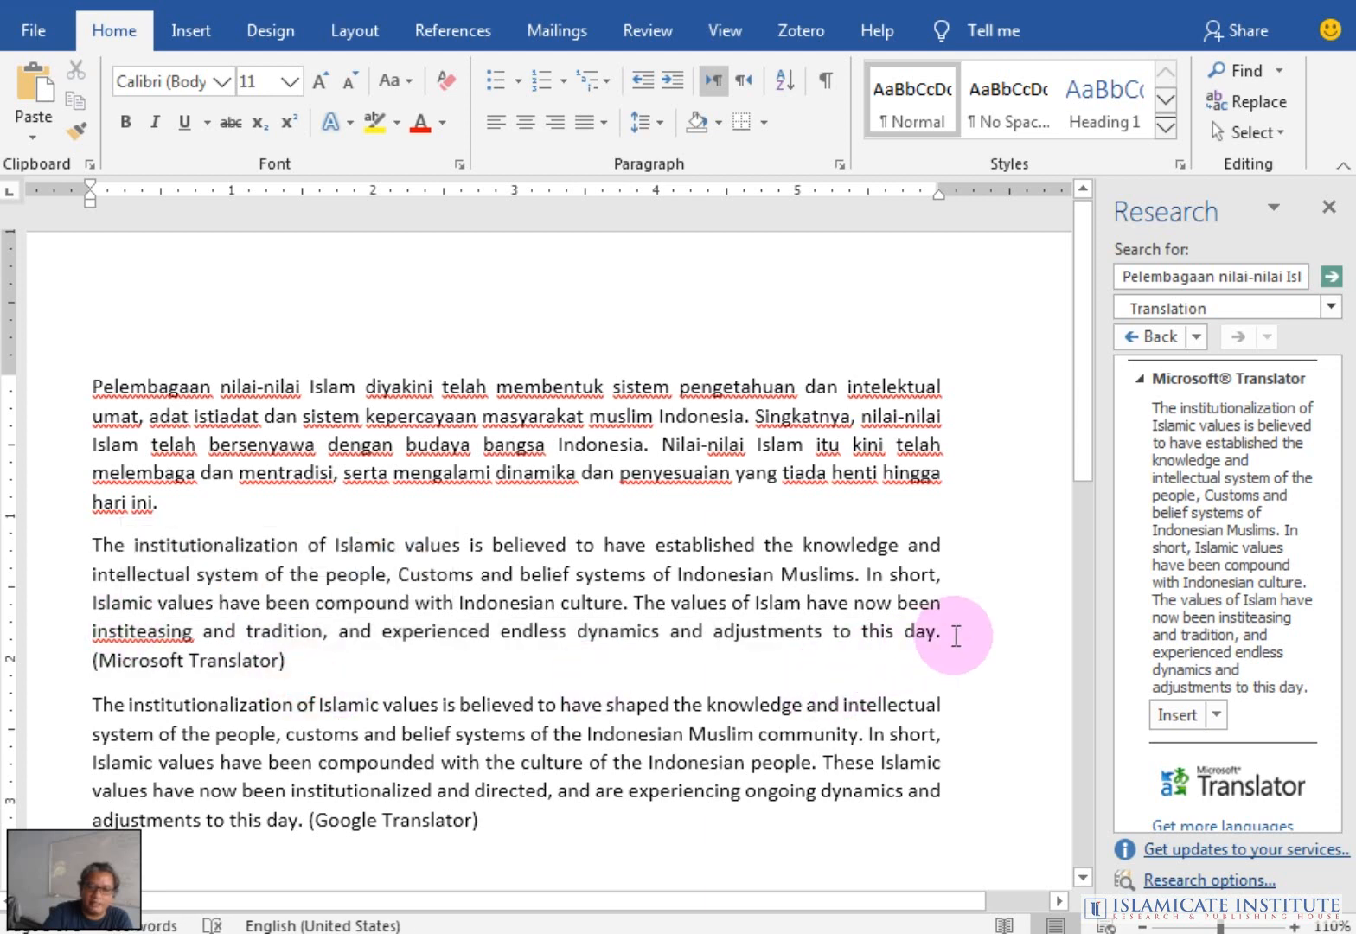
drag(956, 636, 61, 557)
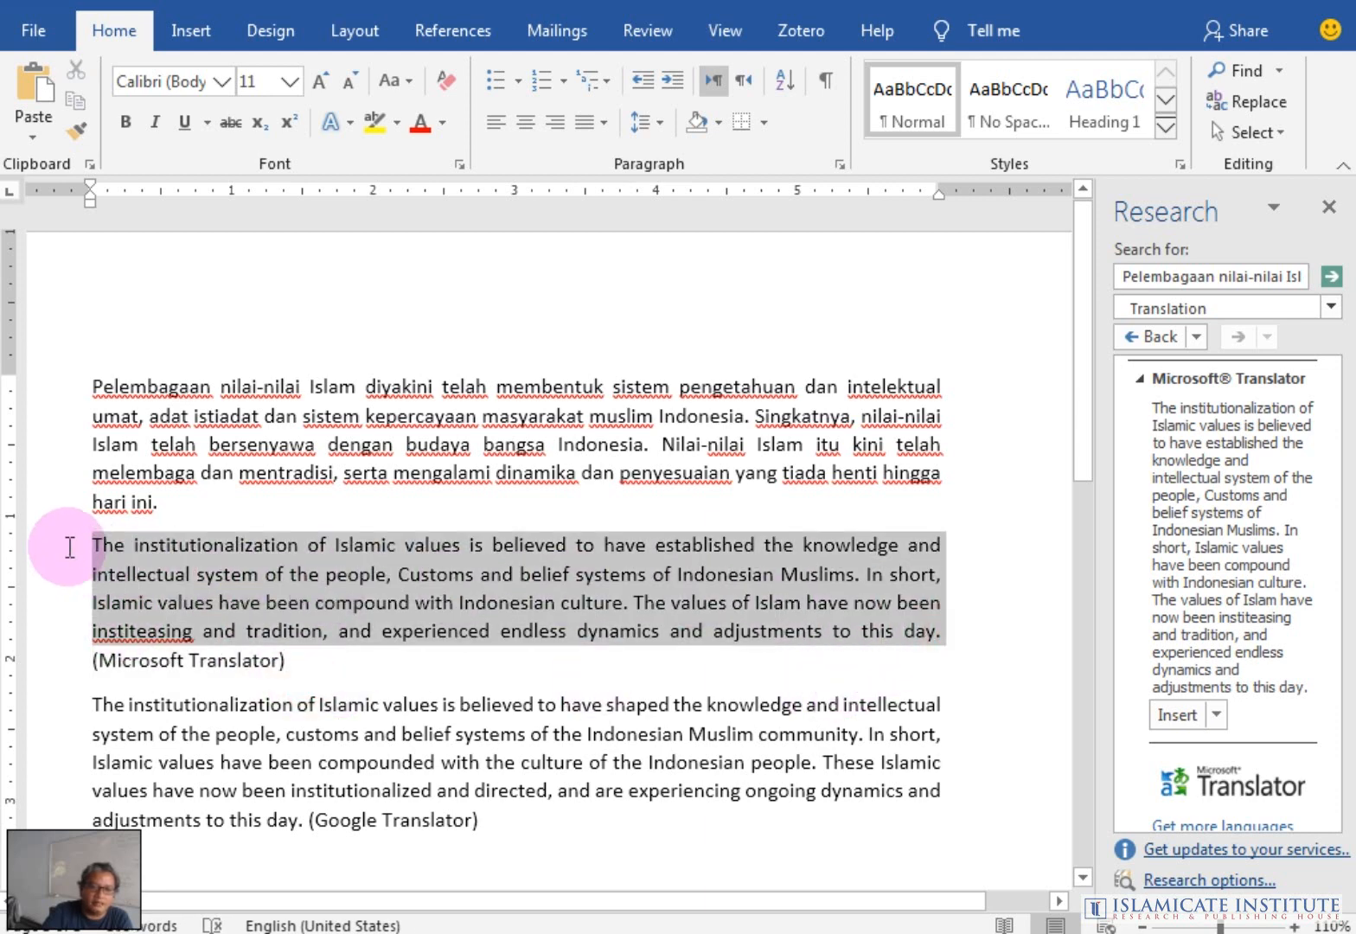
click(75, 93)
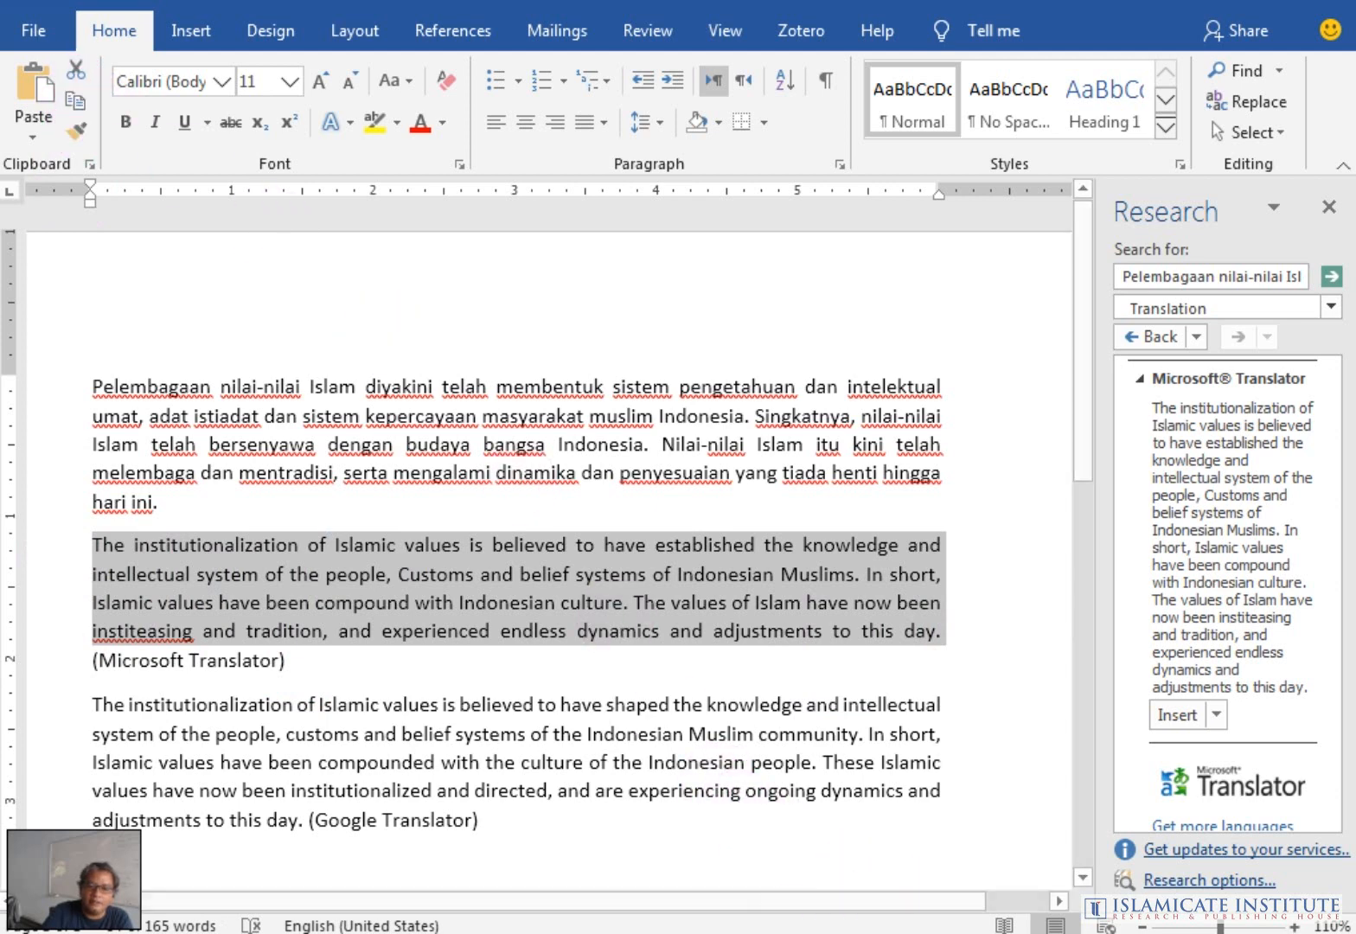
Switch to Grammarly and replace its existing text with the copied paragraph
key(alt+Tab)
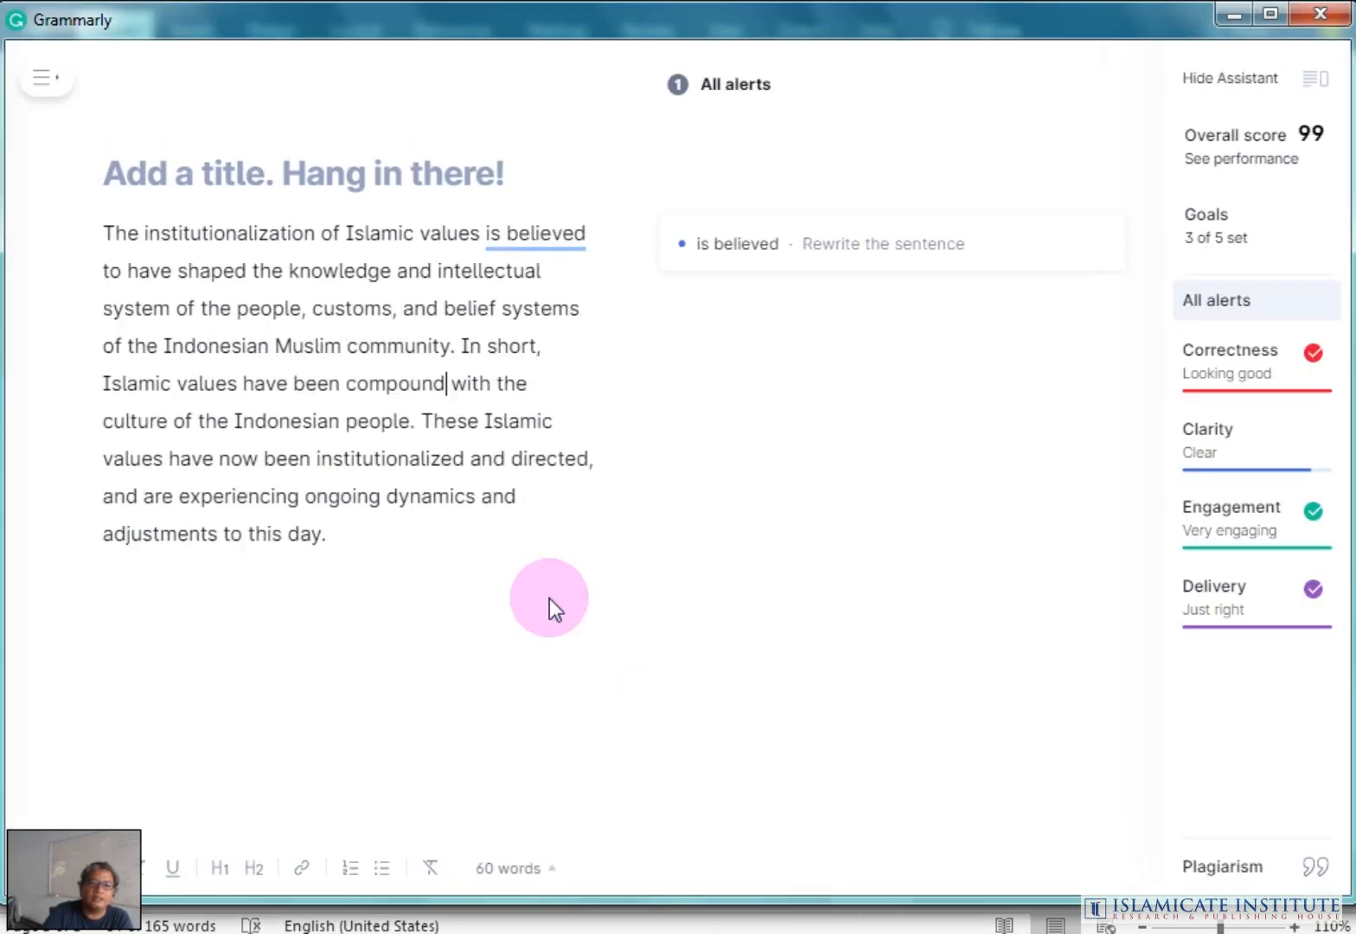
drag(357, 557, 33, 280)
drag(357, 555, 77, 213)
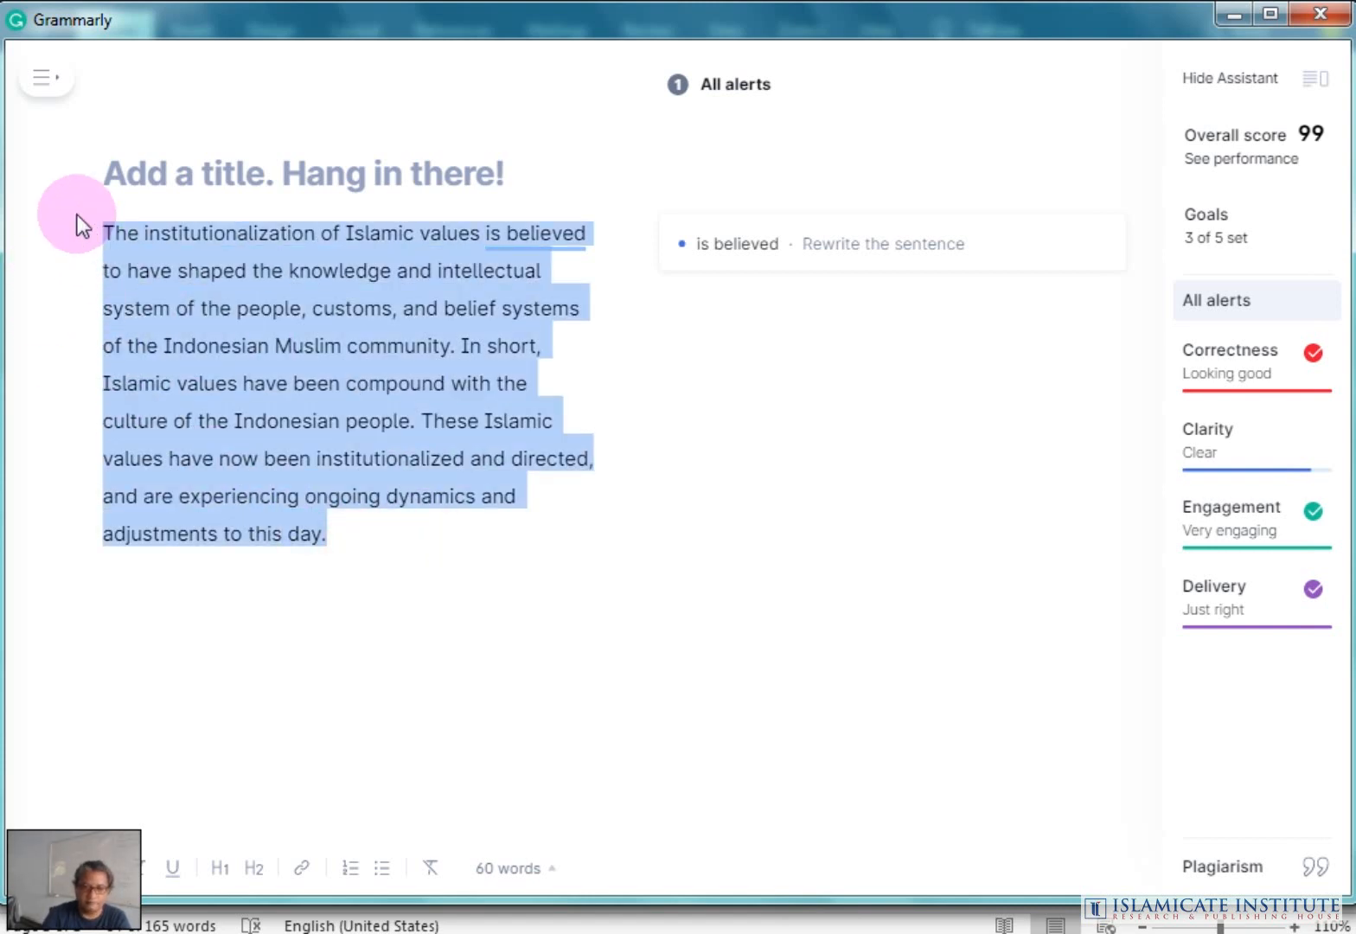
key(Delete)
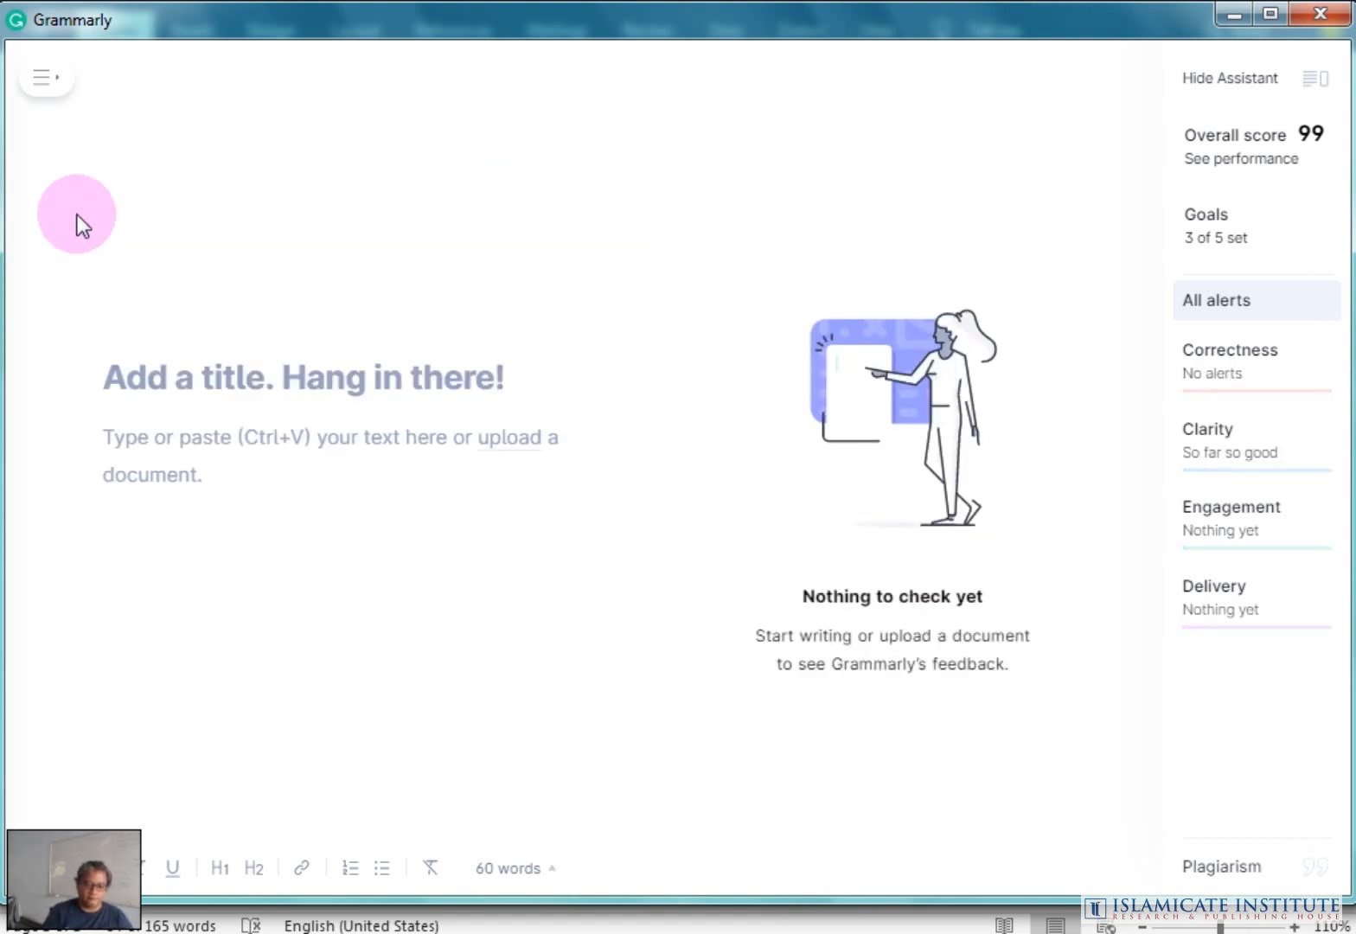
key(ctrl+v)
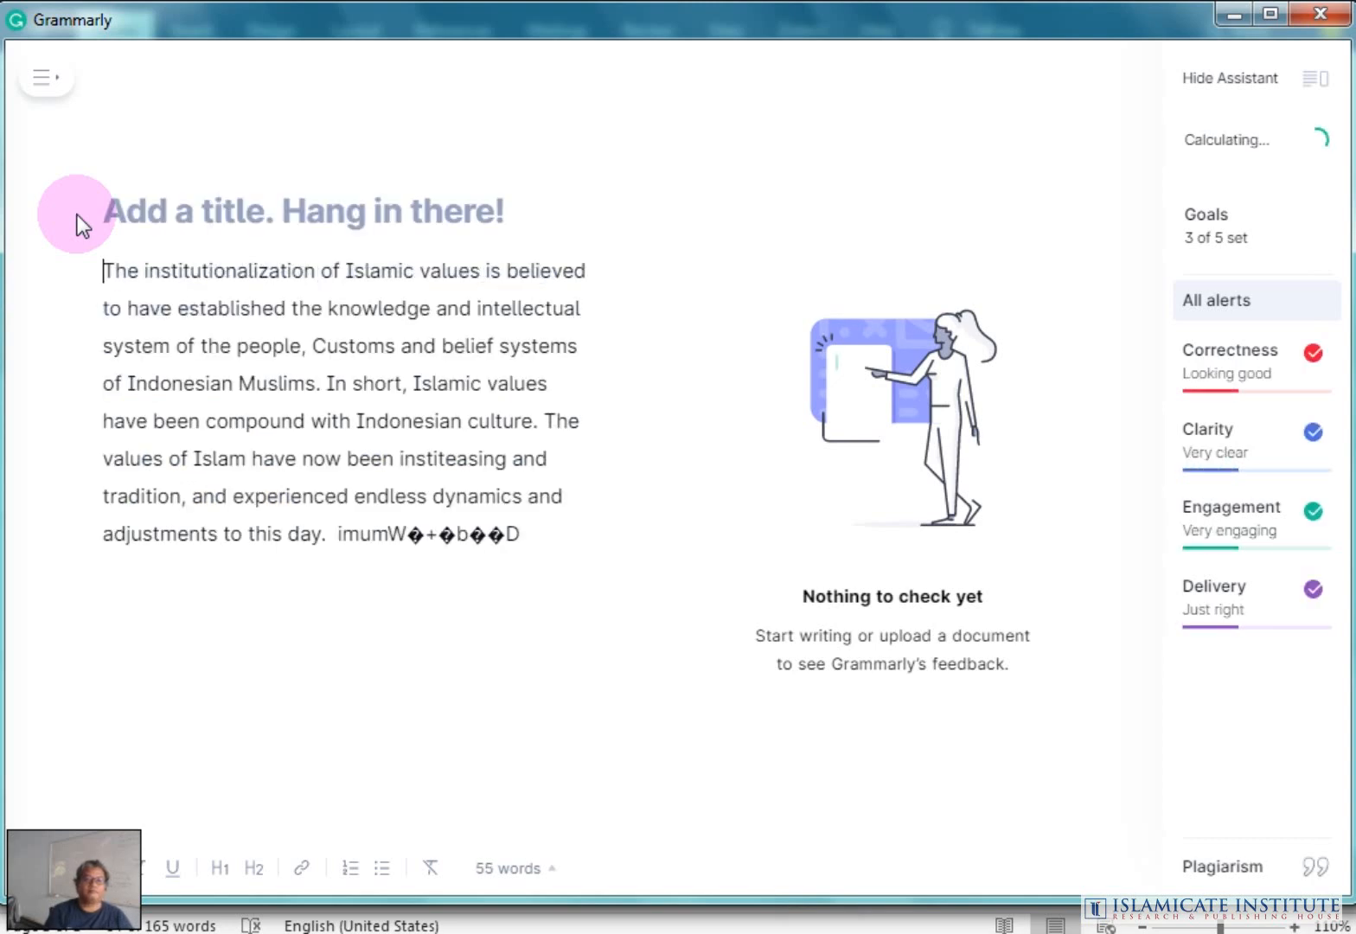
Delete the stray garbled characters after "adjustments to this day." at the end of the pasted text
click(538, 534)
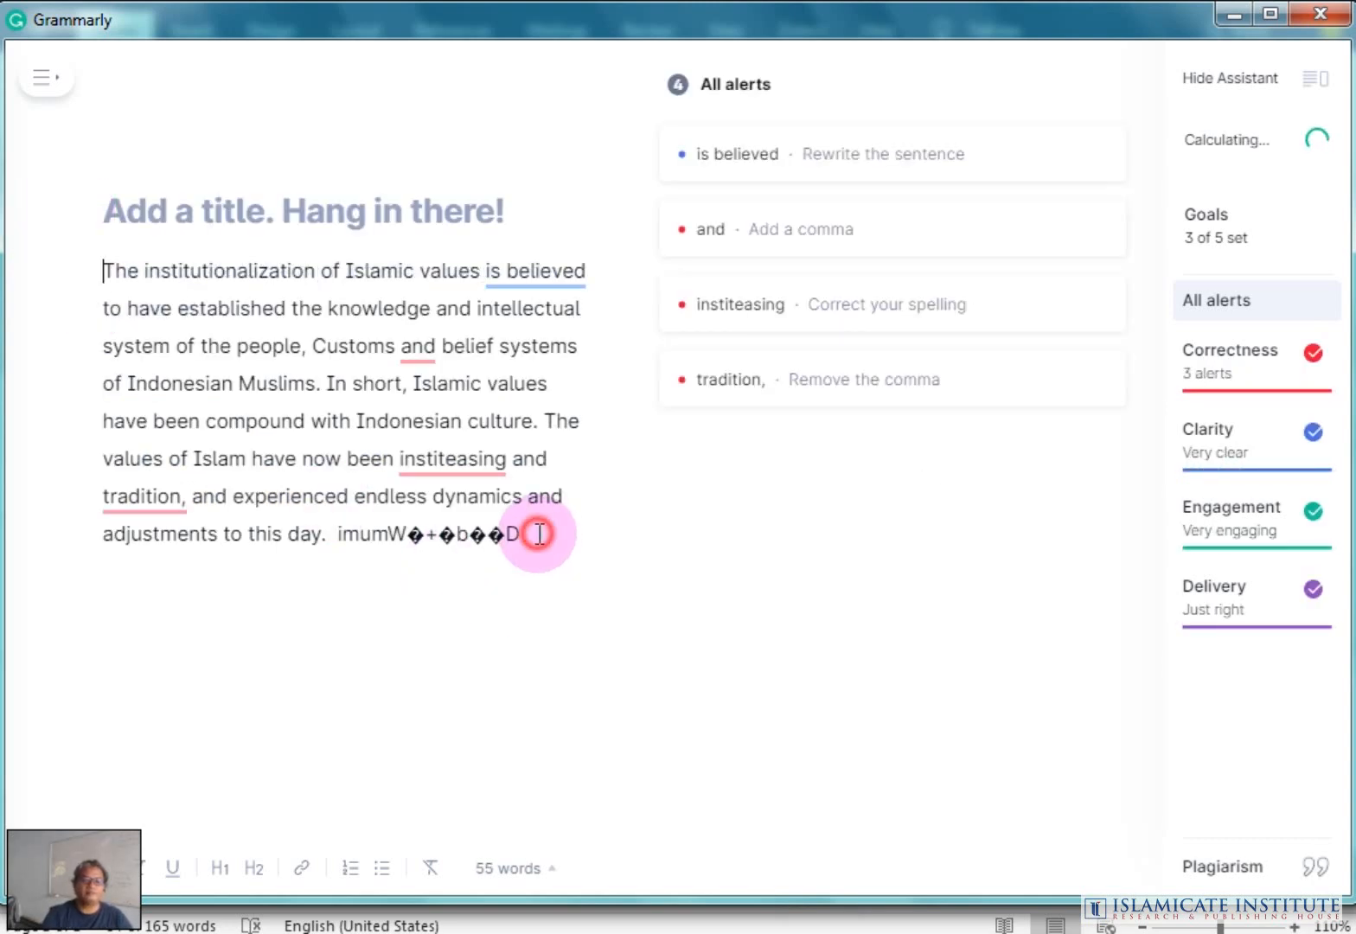
click(340, 534)
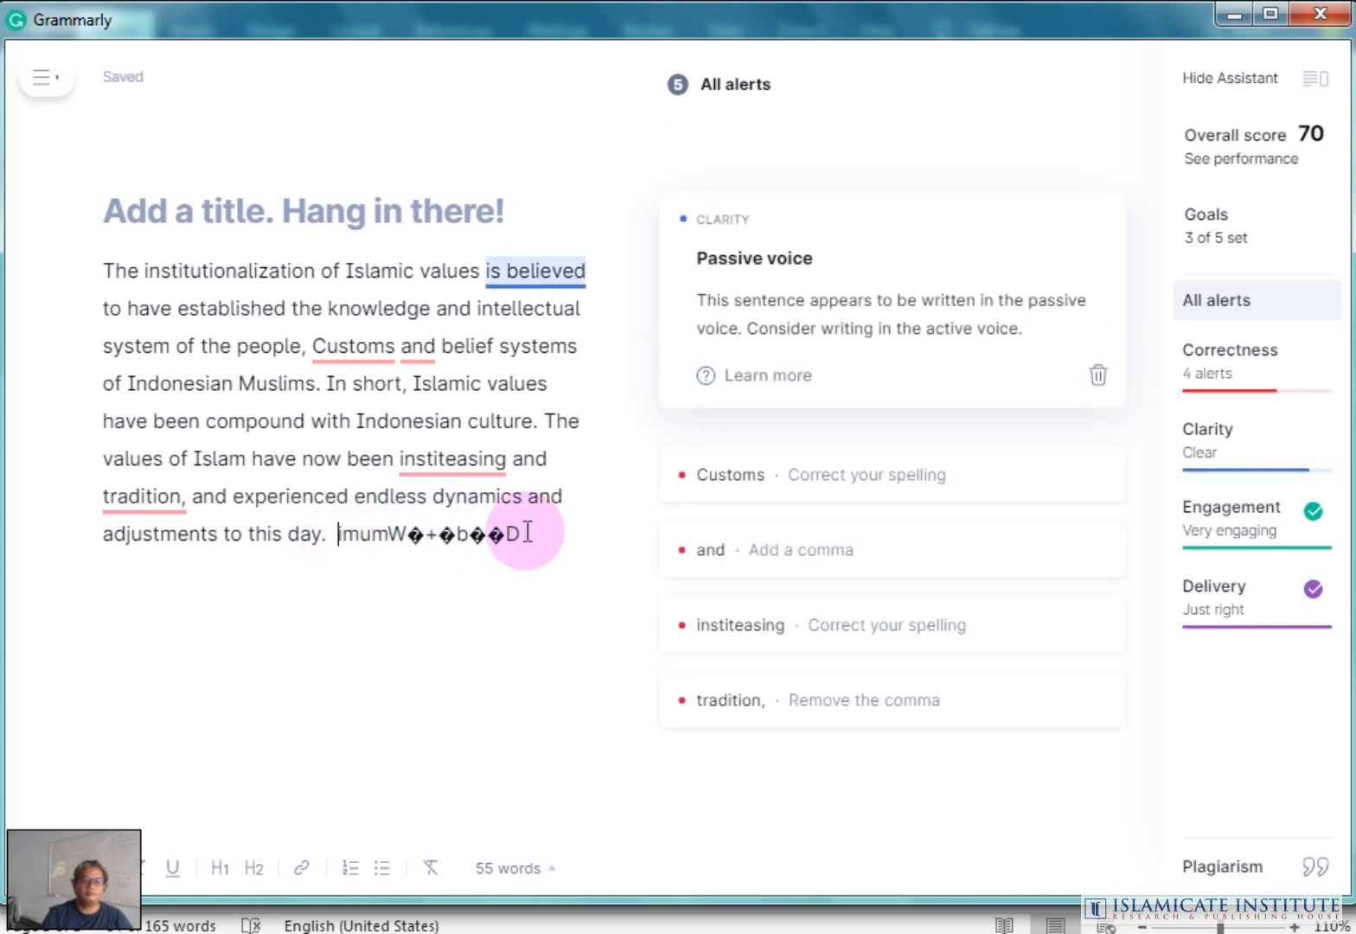
drag(527, 536, 337, 537)
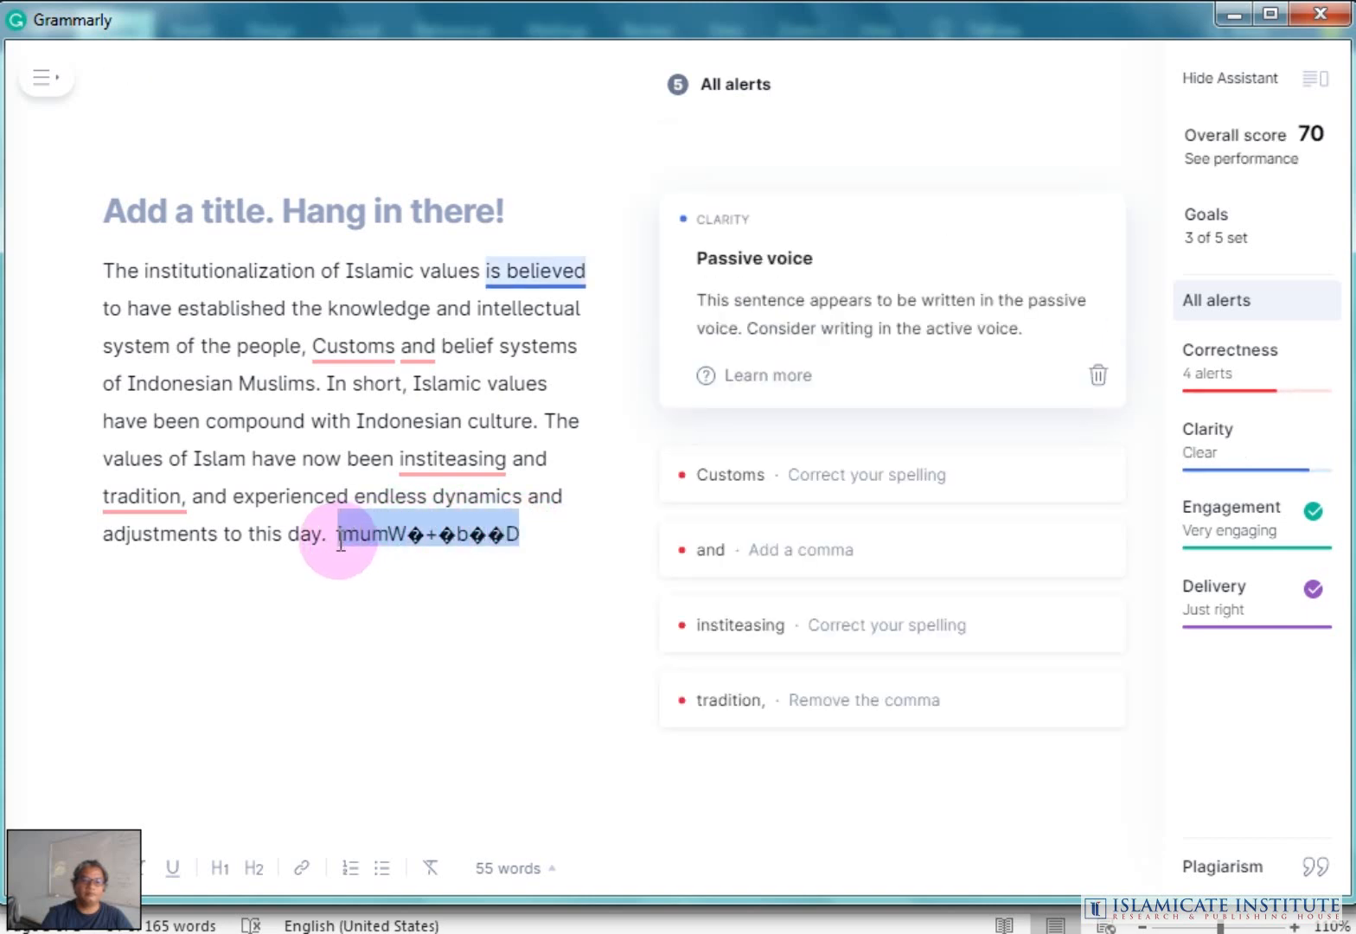
key(BackSpace)
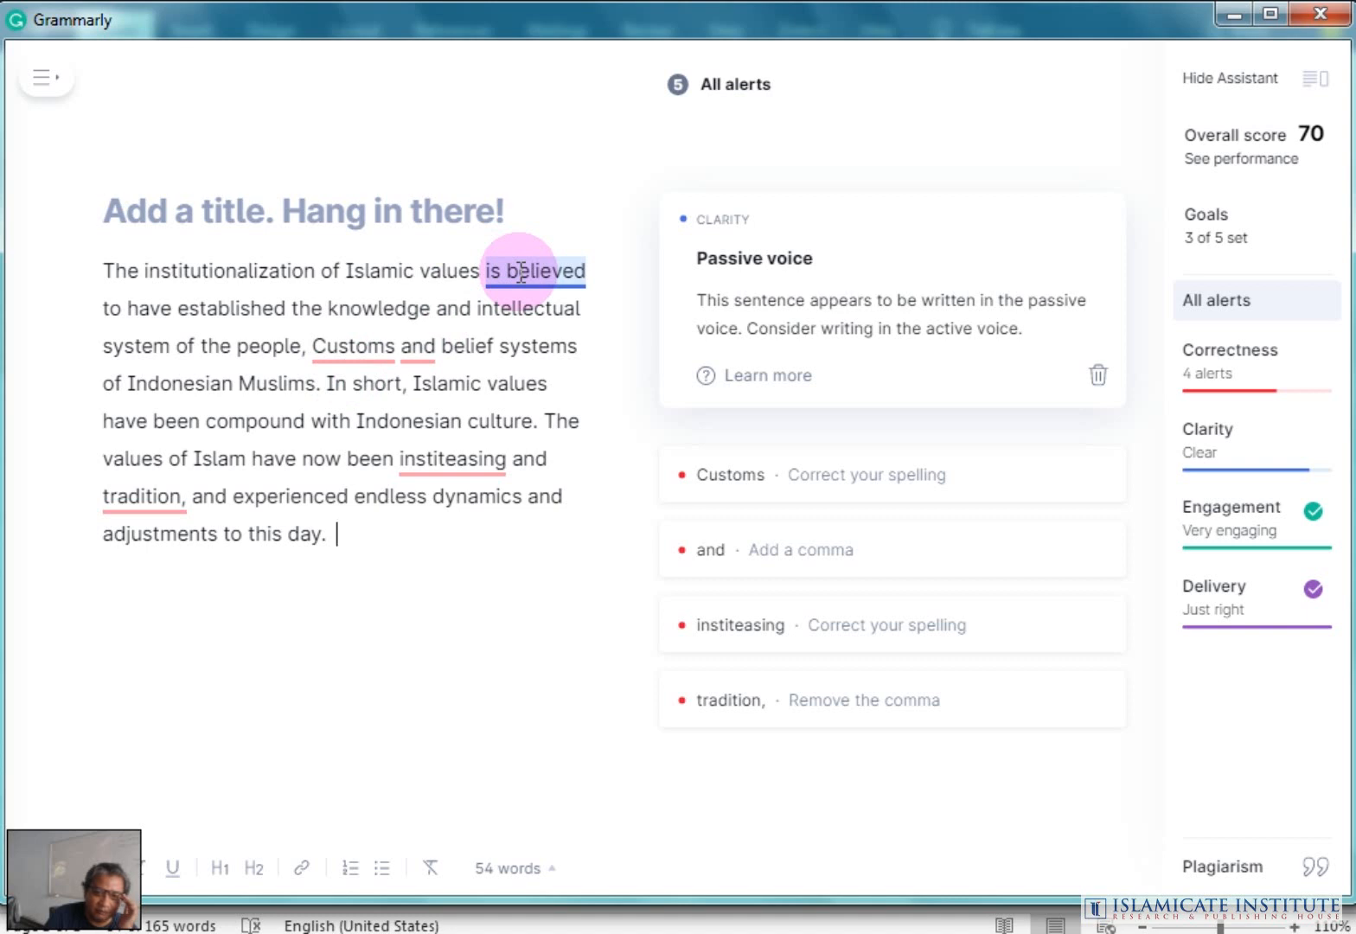
Accept the suggested corrections for lowercase "customs", the comma before "and belief systems", and the spelling "instituting"
click(357, 350)
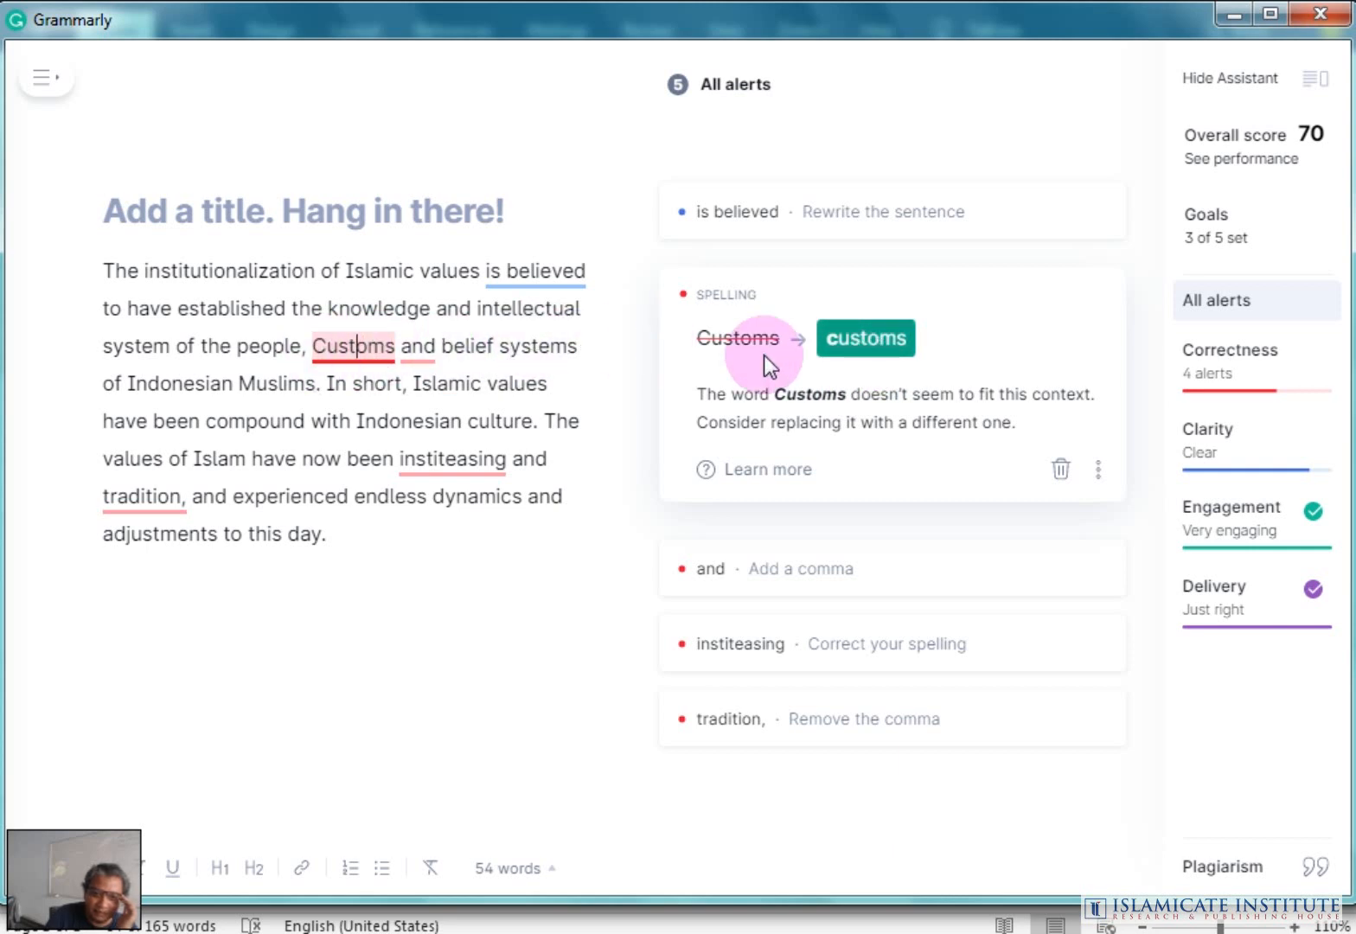
click(867, 339)
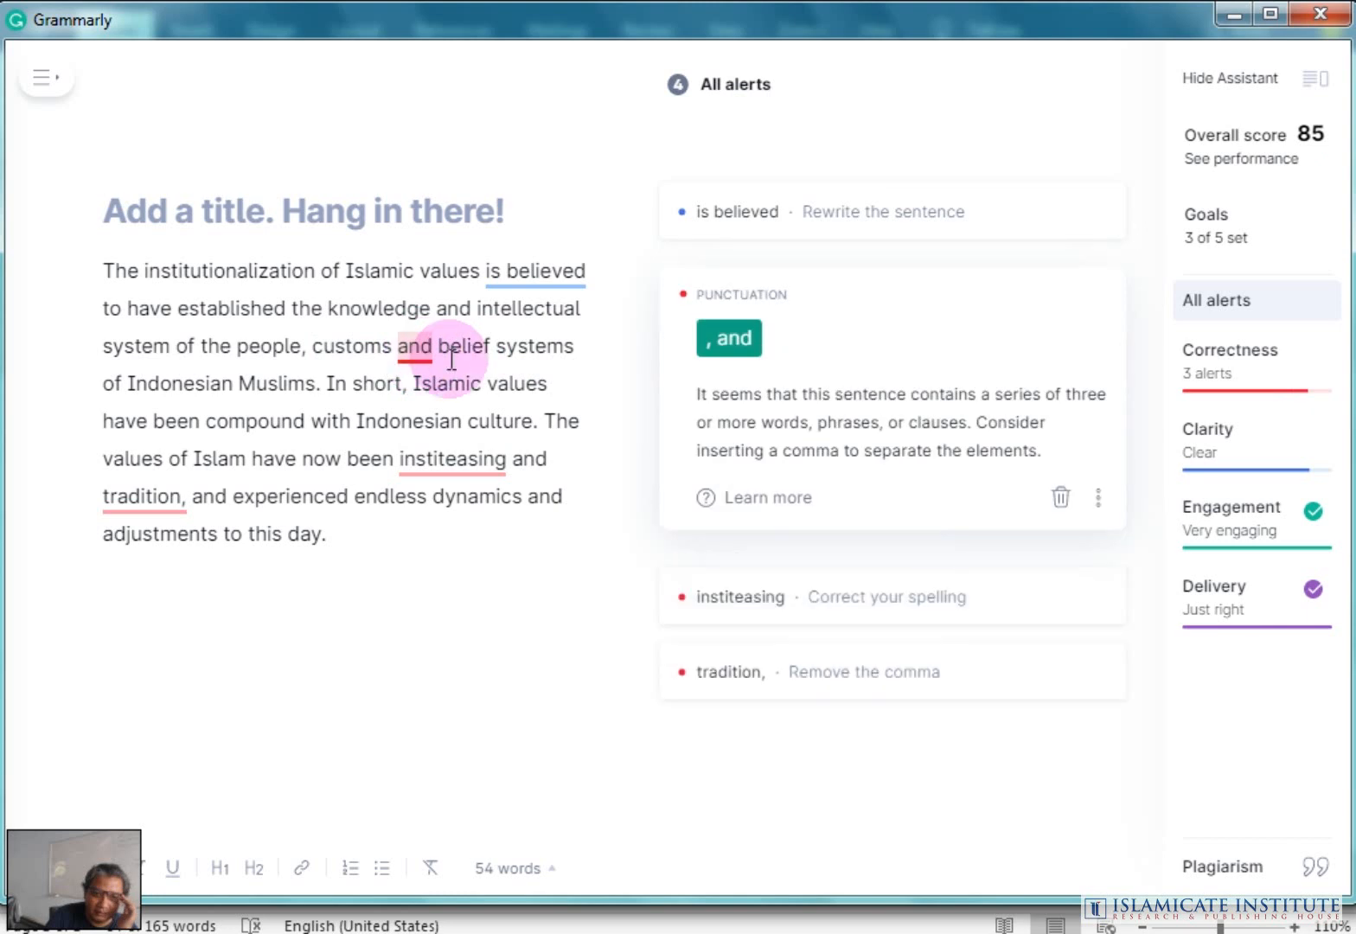
click(740, 344)
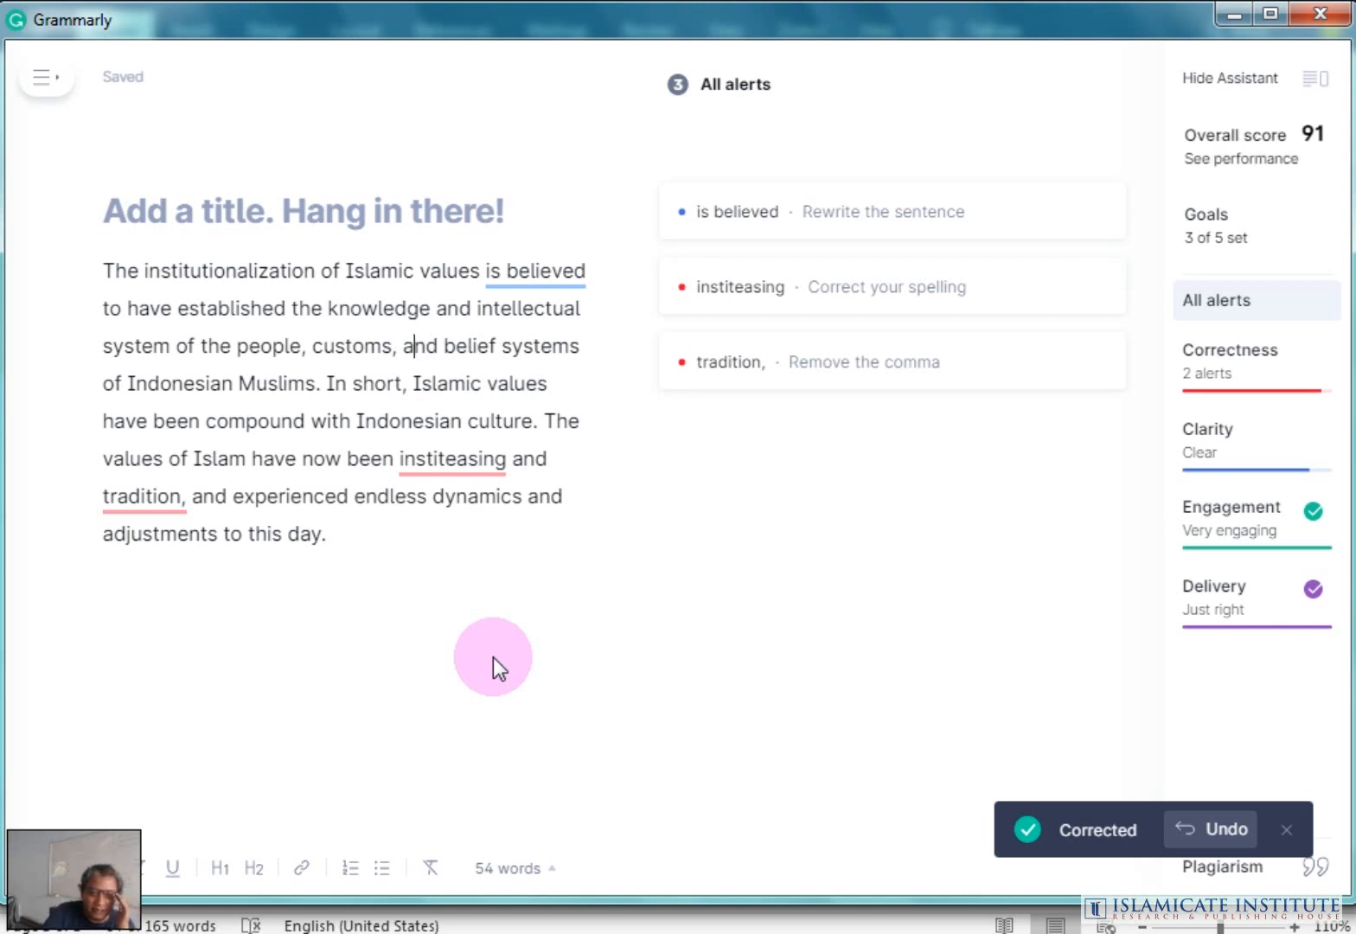
click(472, 459)
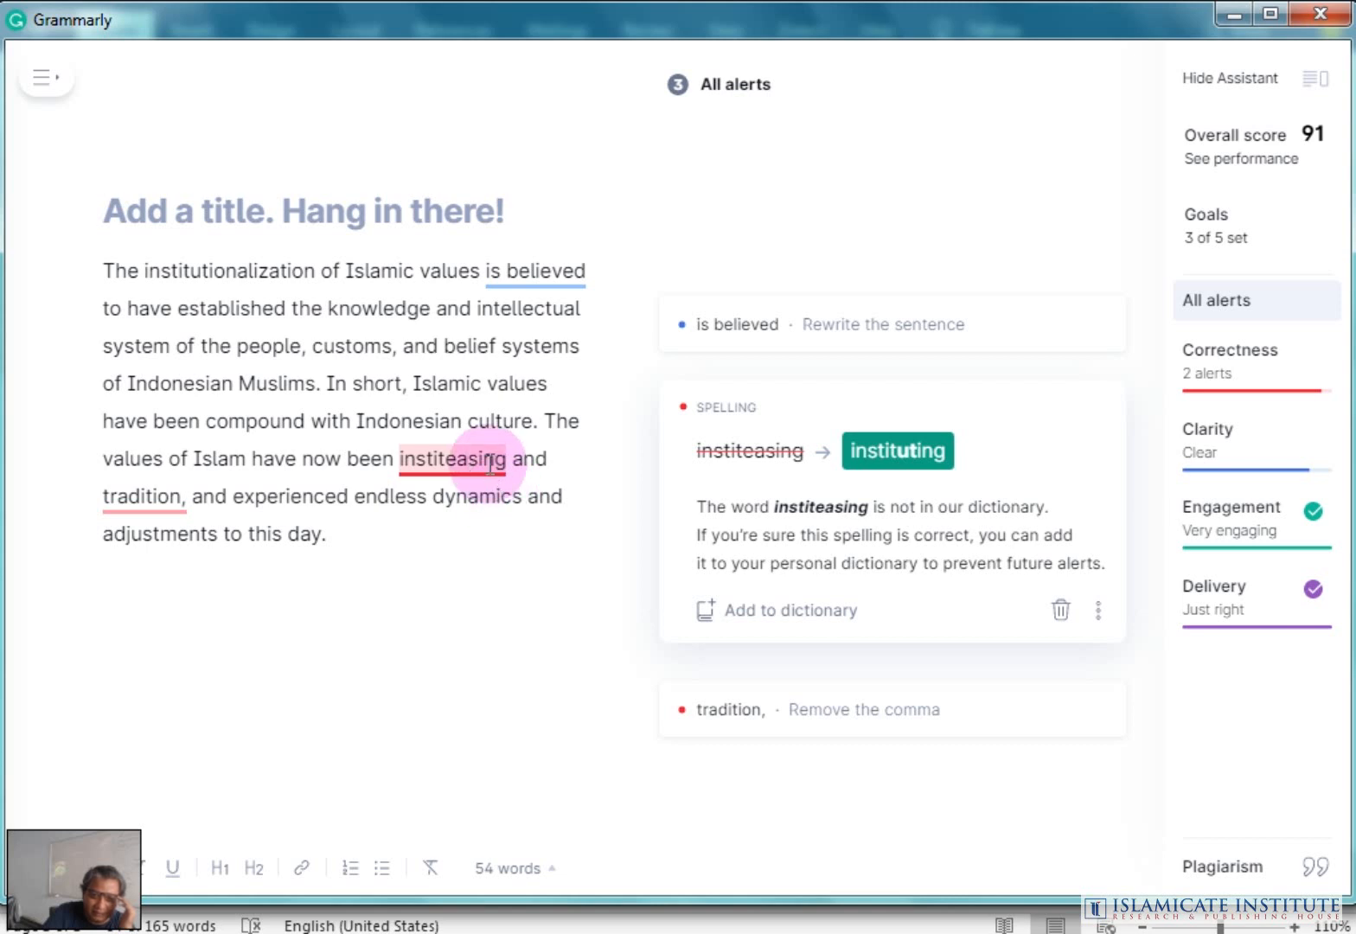
click(911, 454)
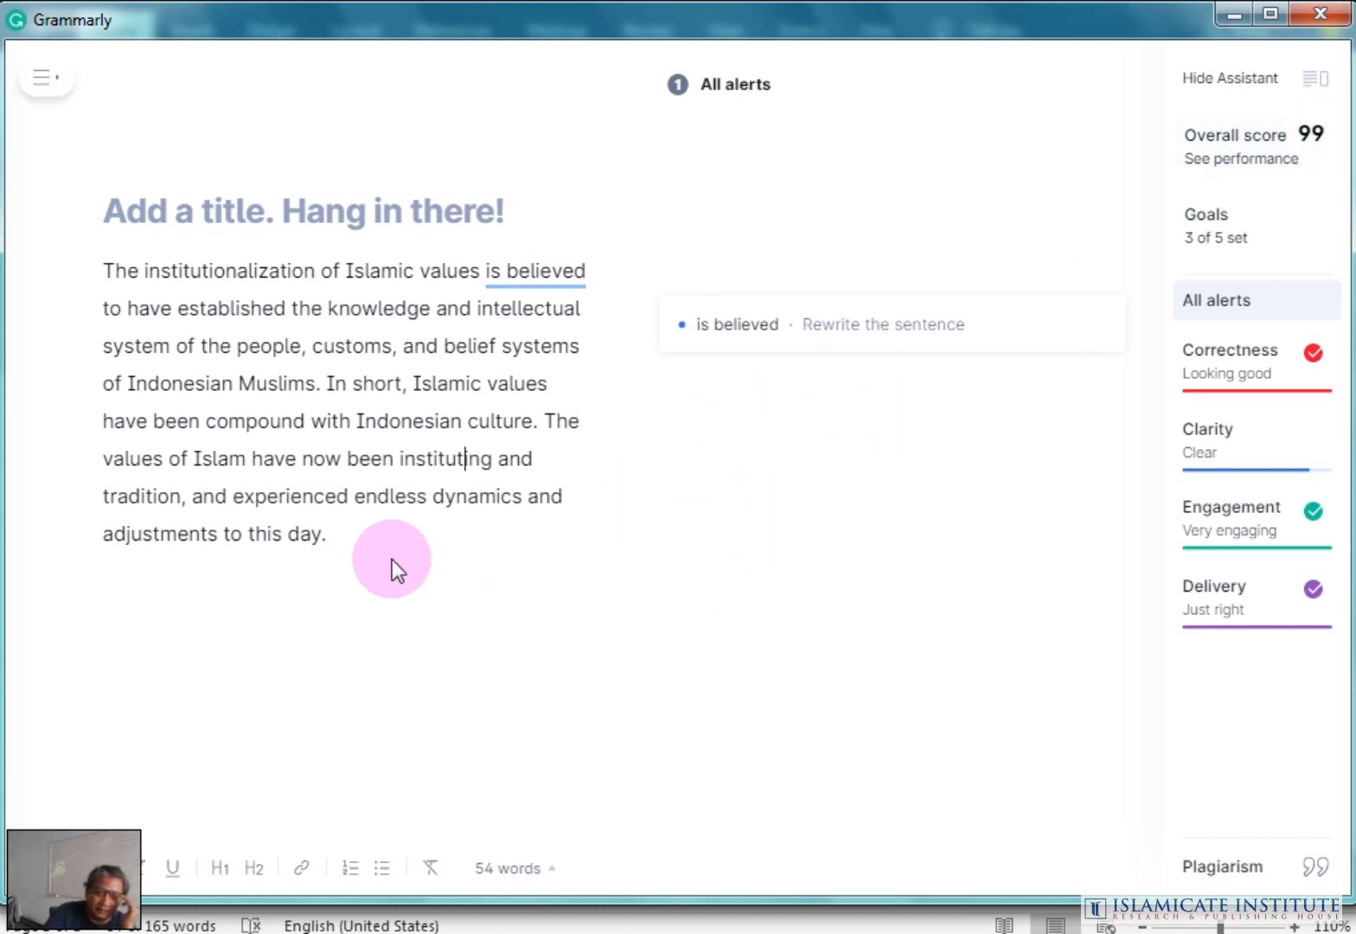
Copy the corrected paragraph from Grammarly and paste it as text only in a new paragraph below the Microsoft Translator version in Word
drag(360, 548, 69, 258)
key(ctrl+c)
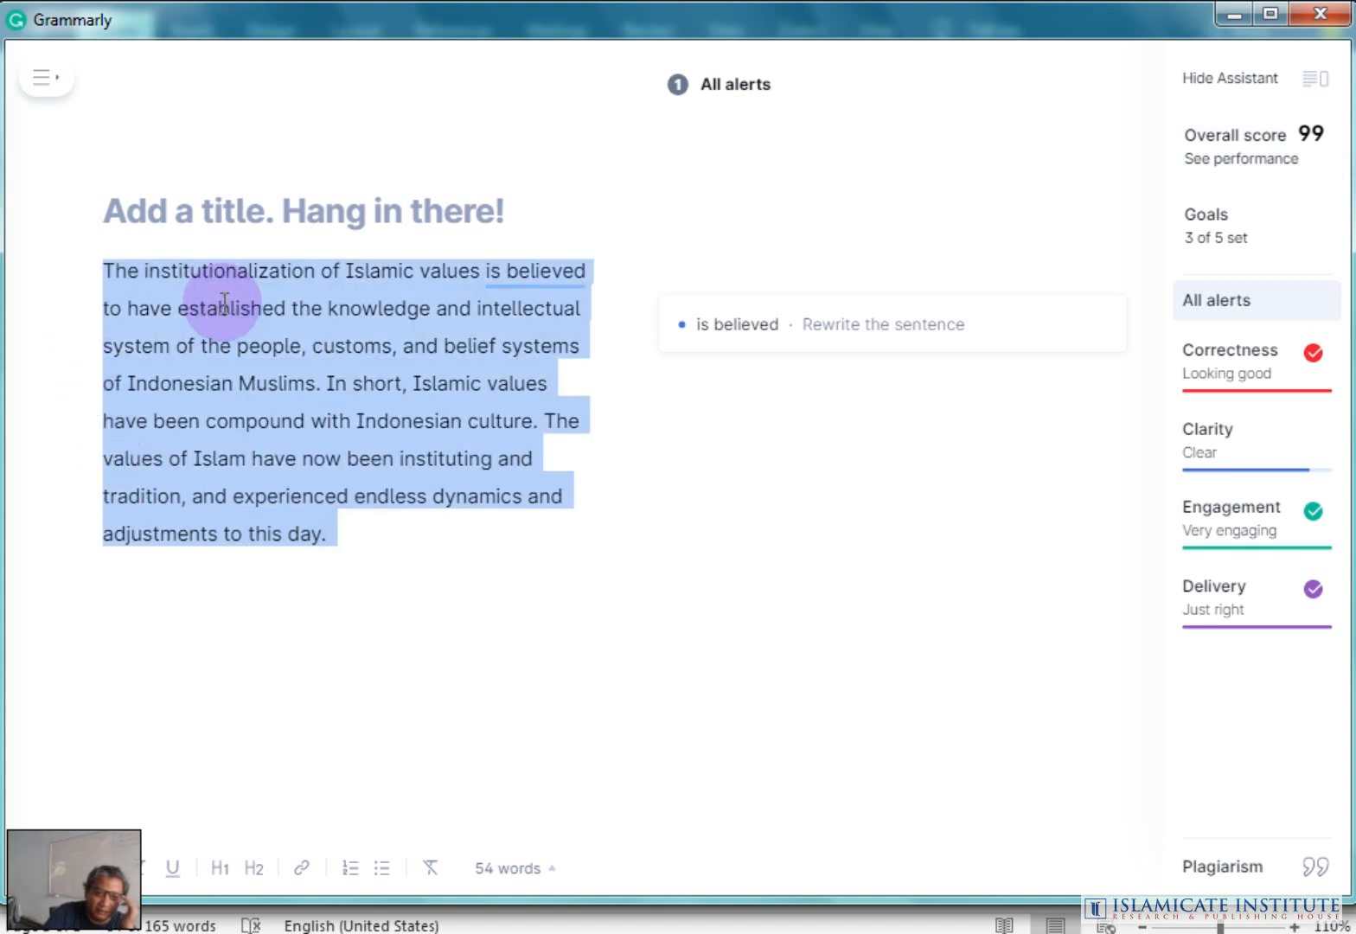
click(713, 926)
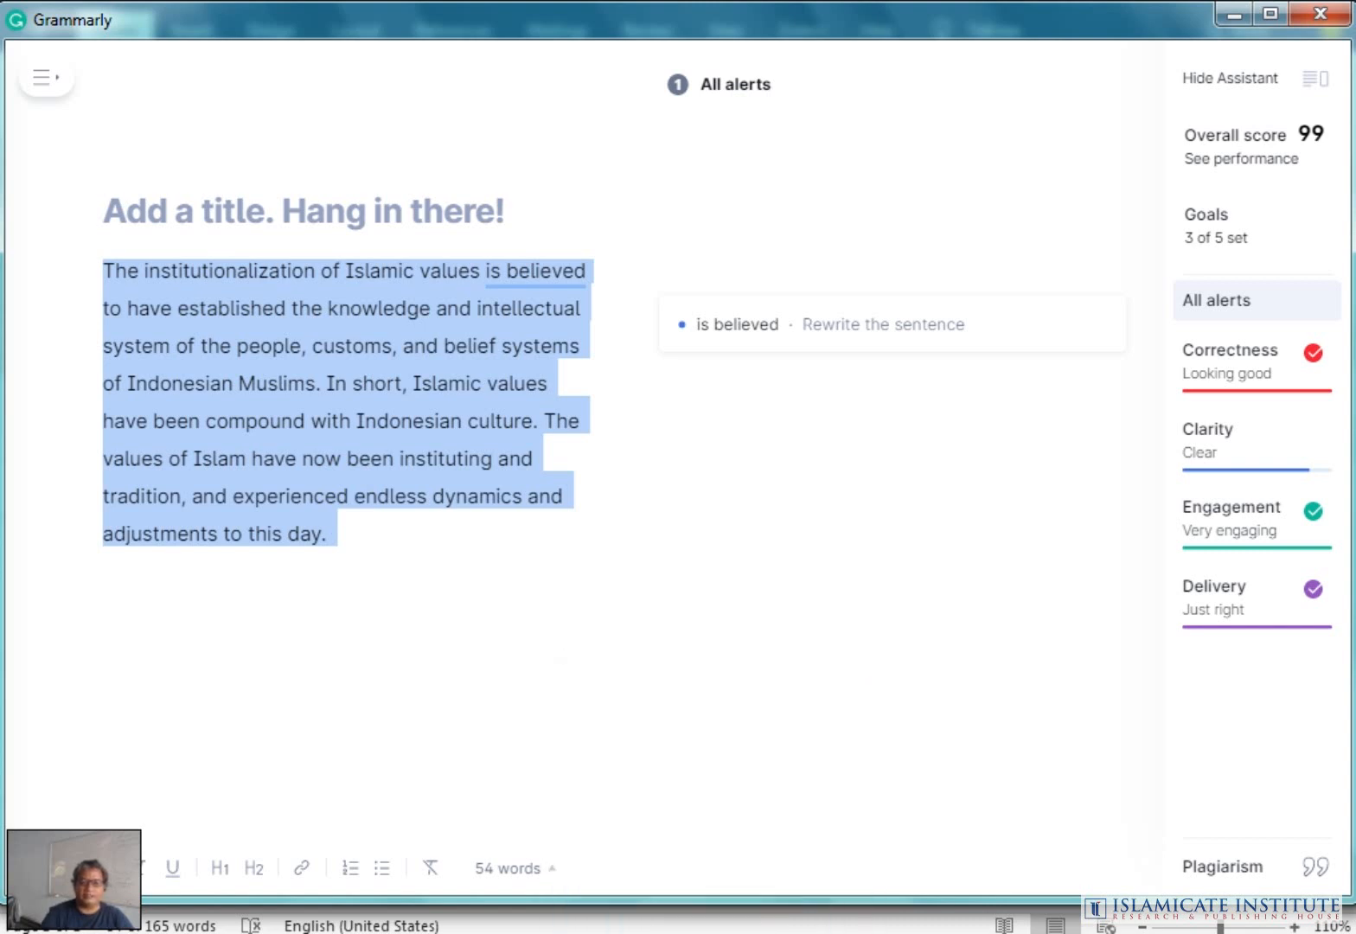
click(633, 930)
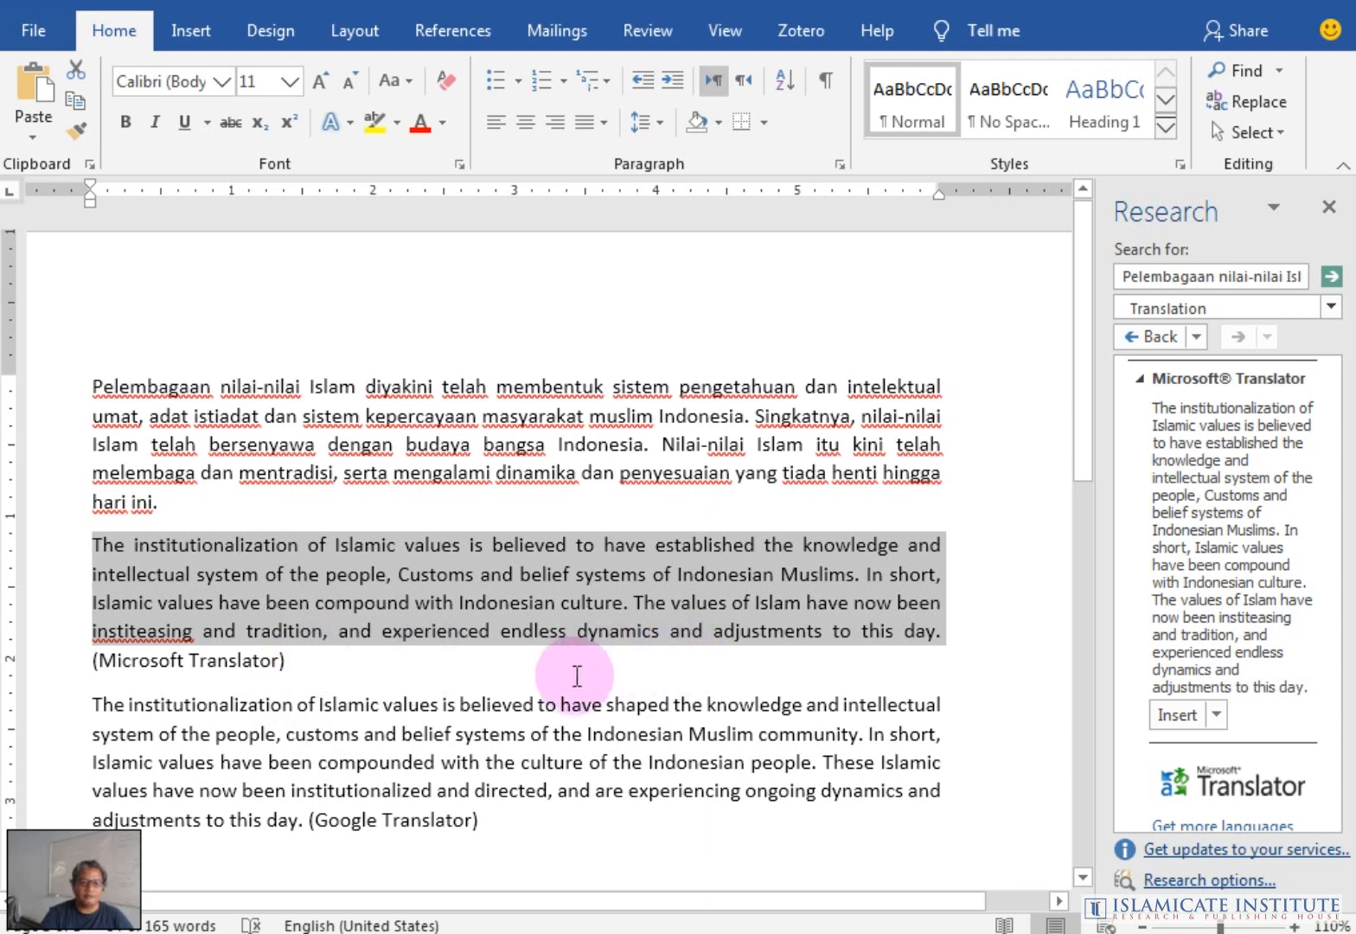
click(346, 672)
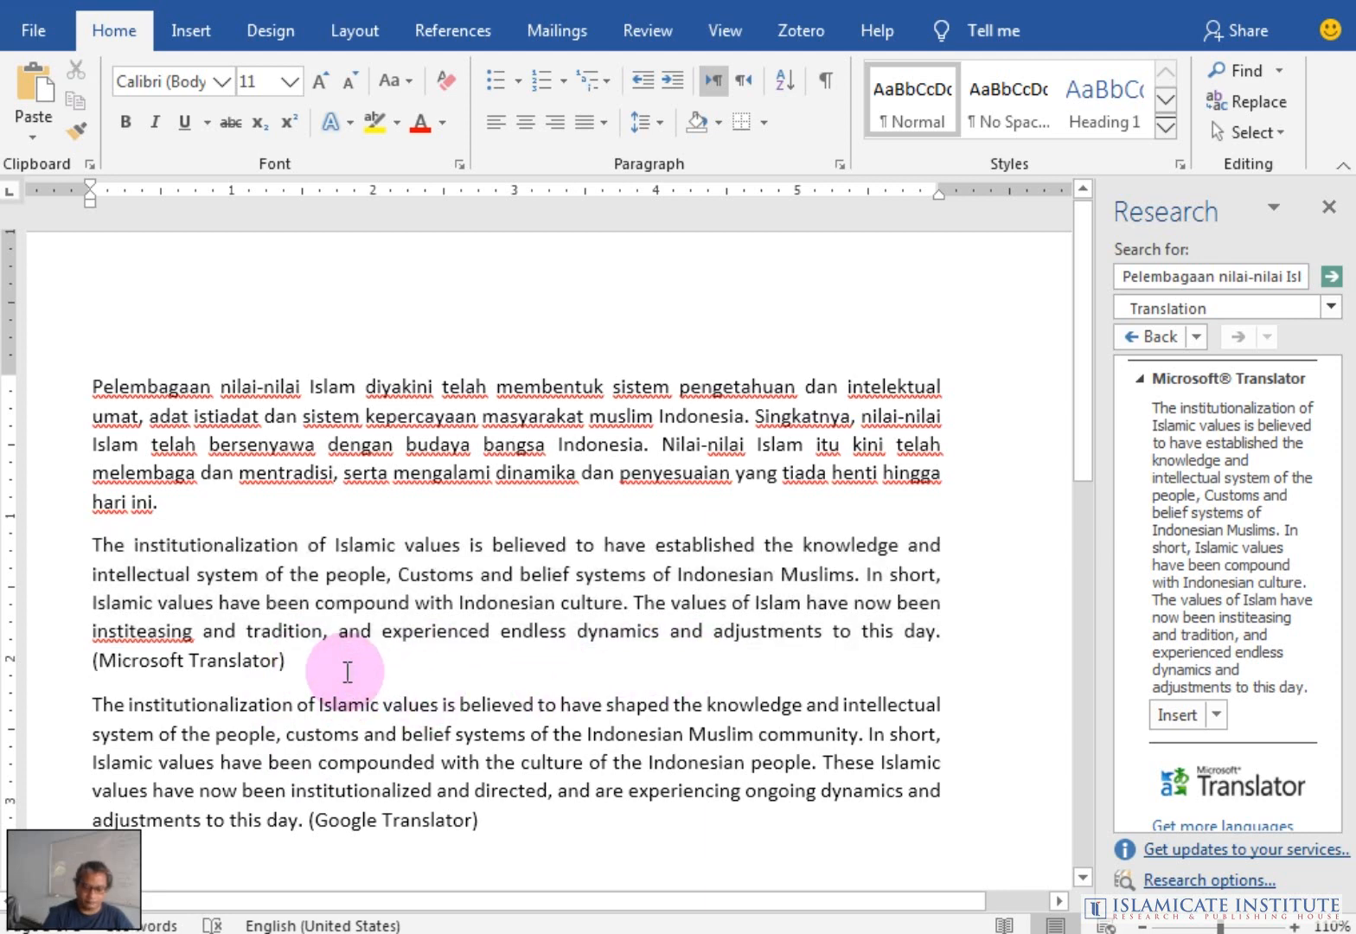
key(Return)
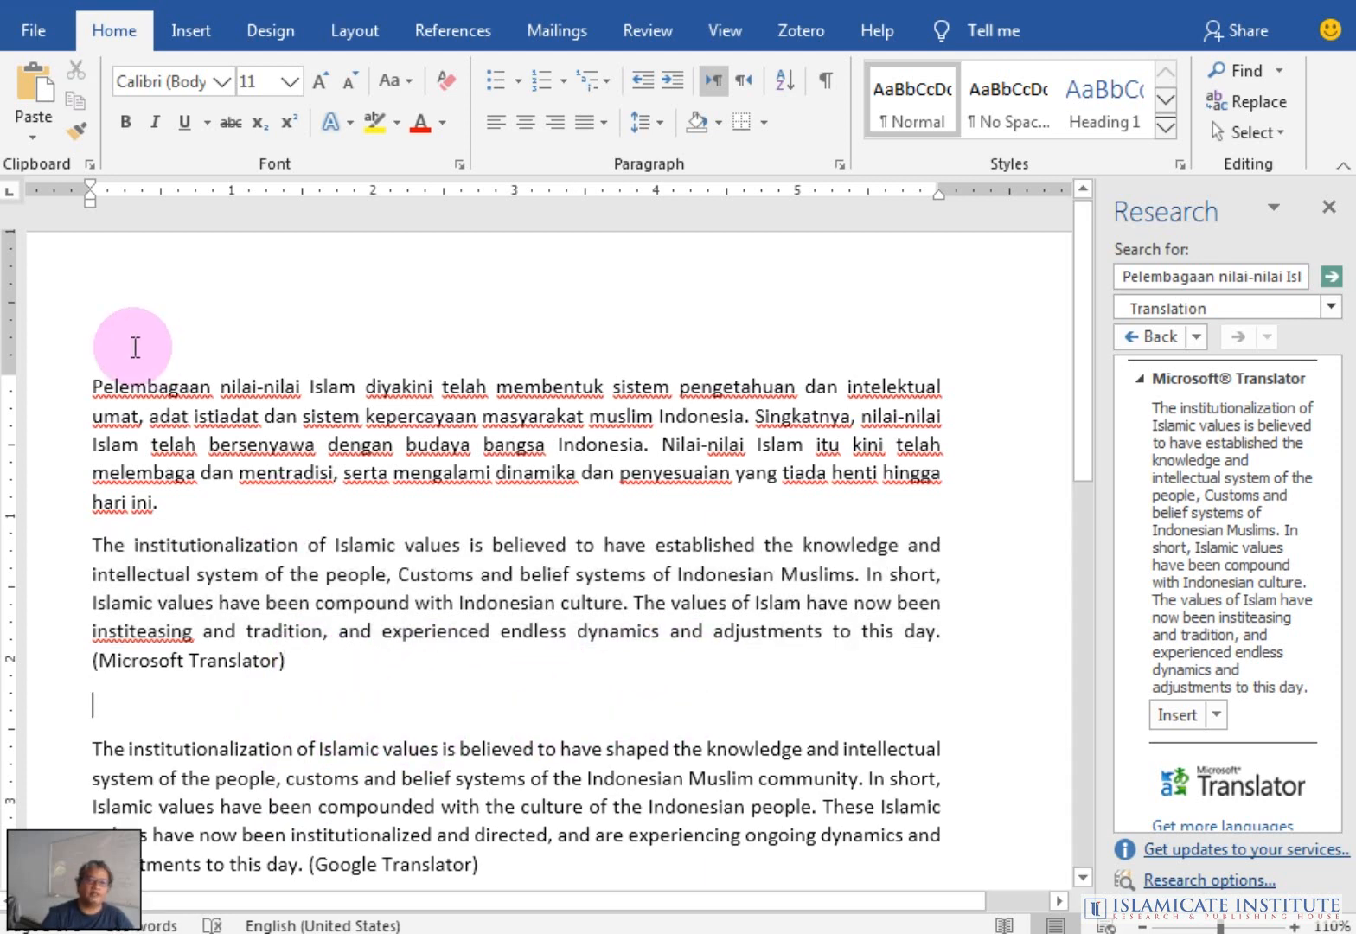
click(31, 121)
click(31, 202)
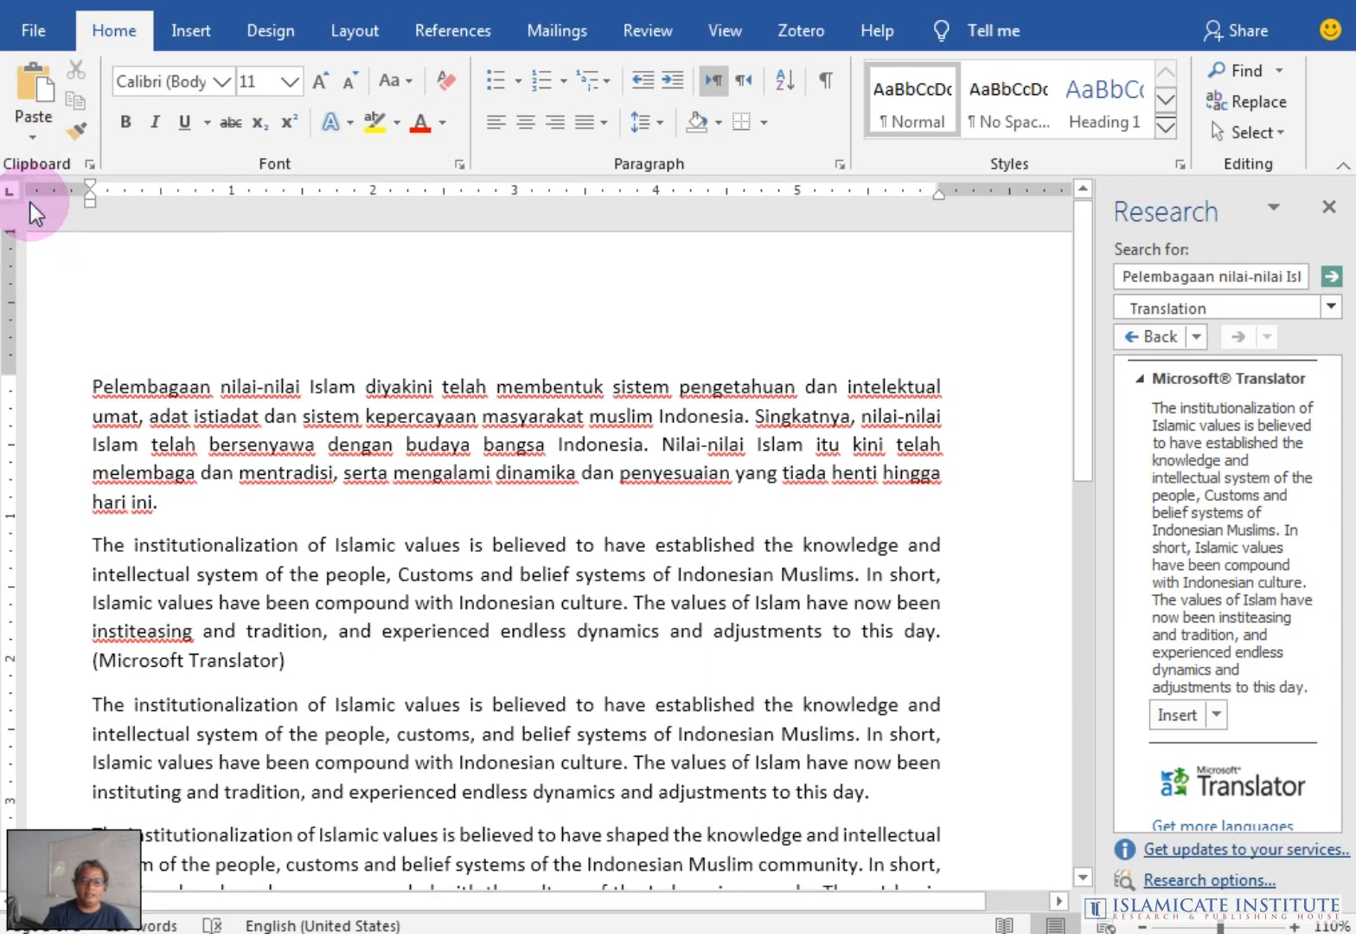
Label the end of the newly pasted paragraph with "(Microsoft Translator corrected by Grammarly)"
text((Mi)
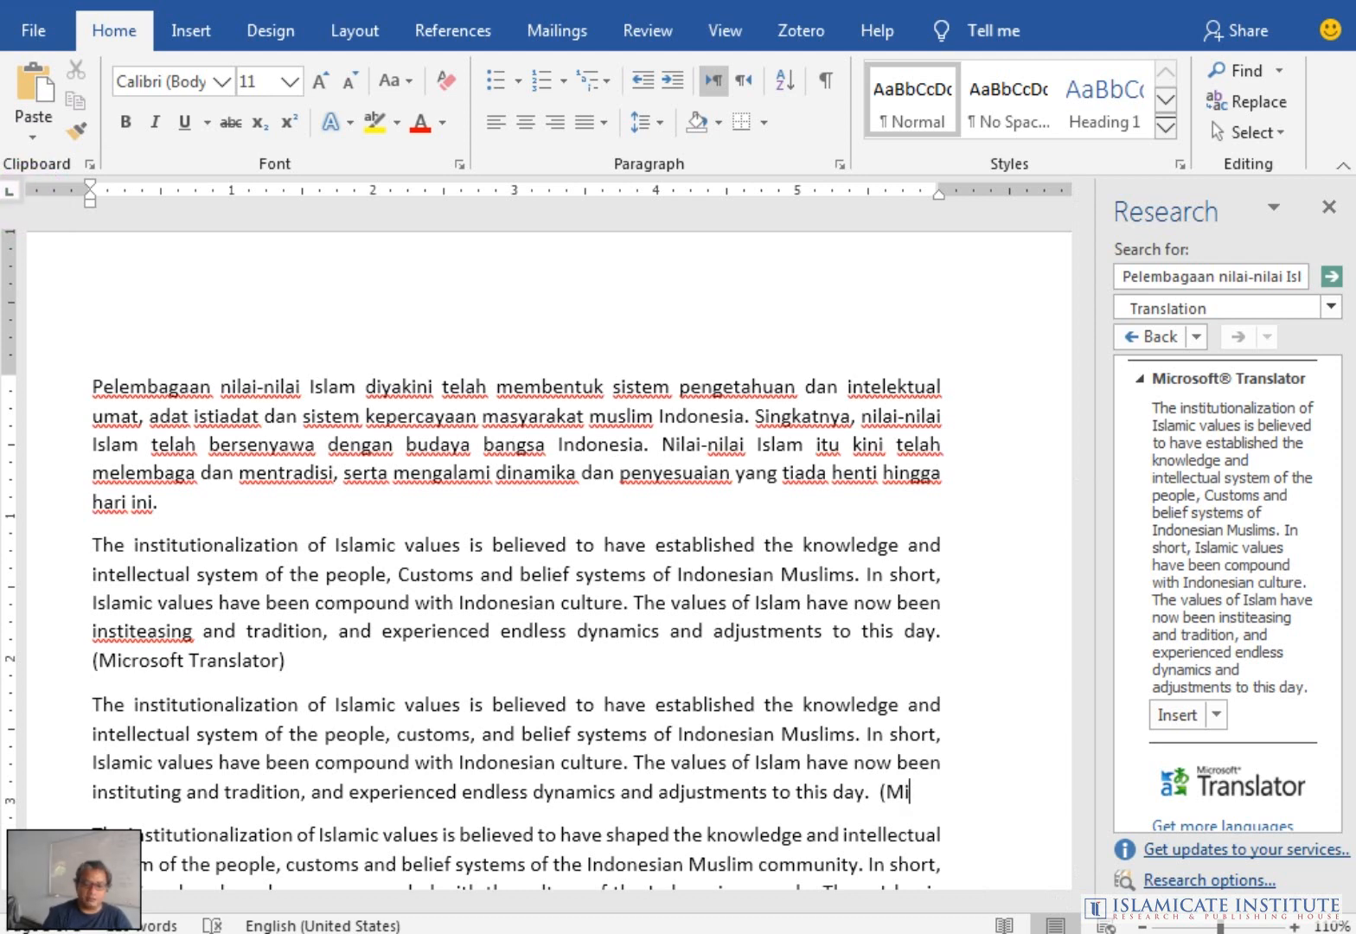
text(cros)
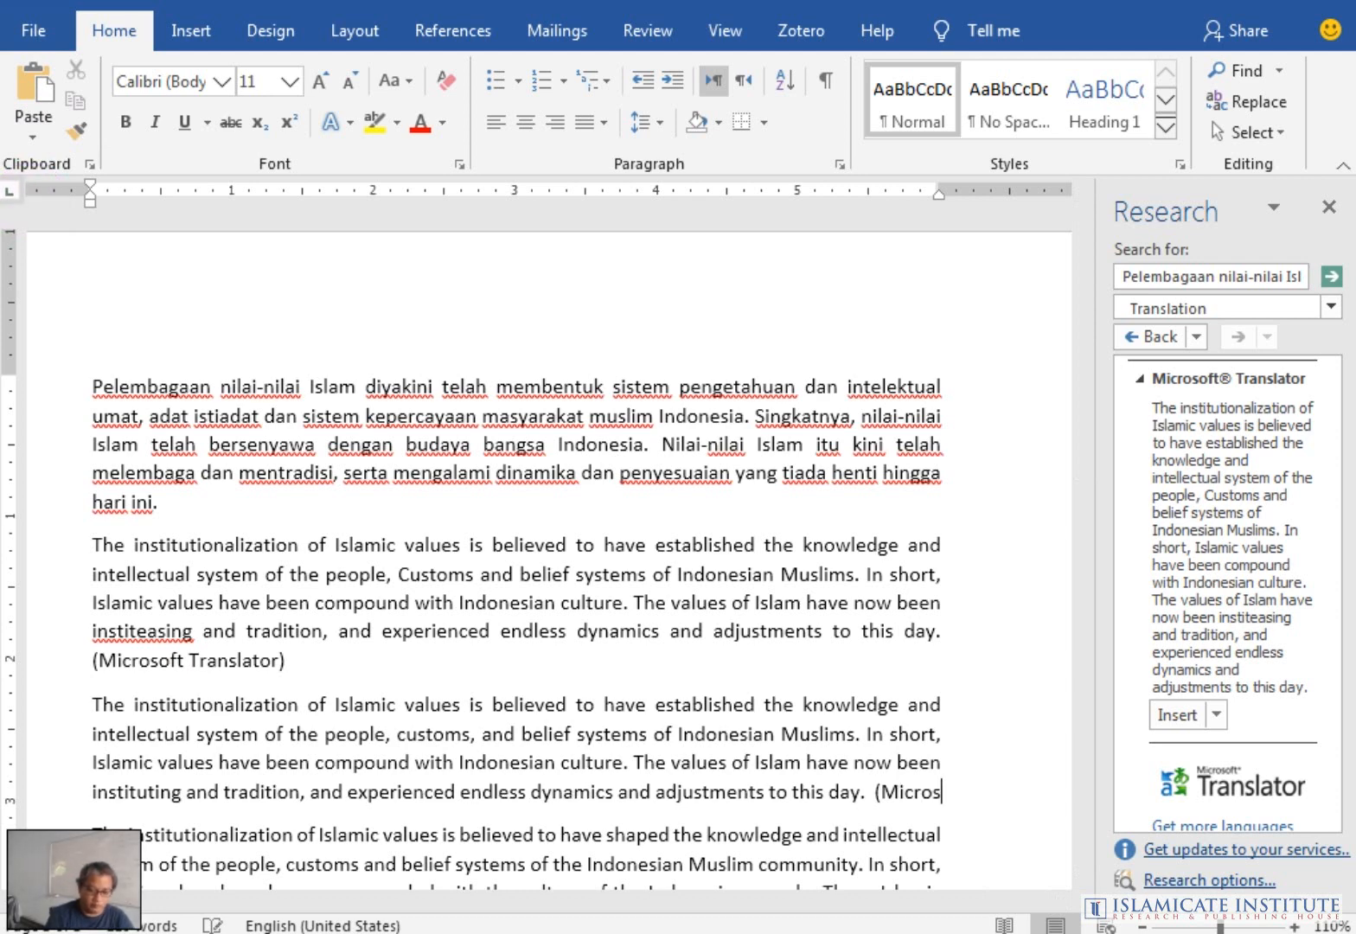
text(o)
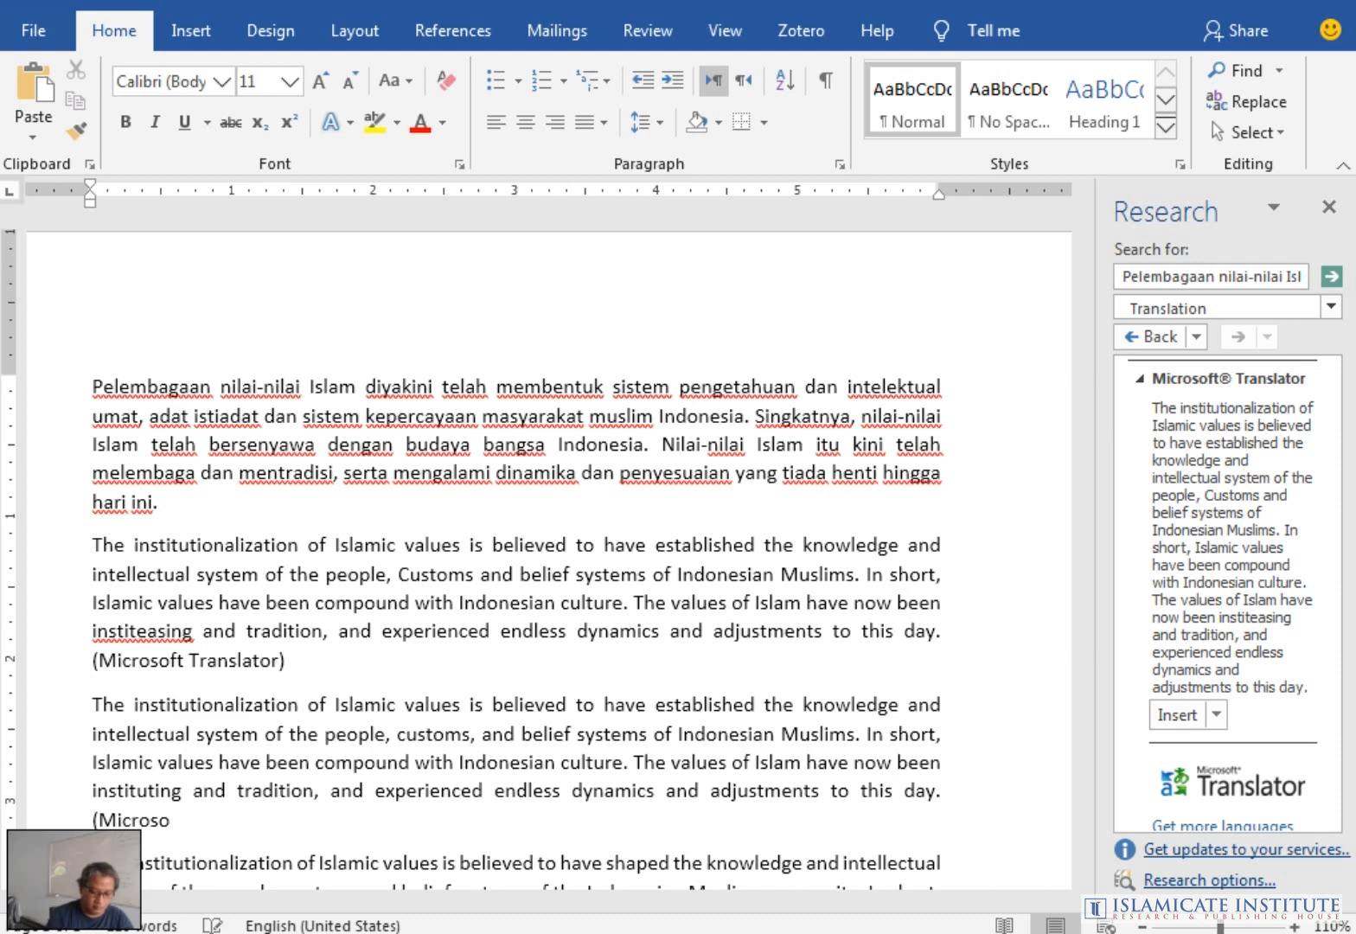
text(ft )
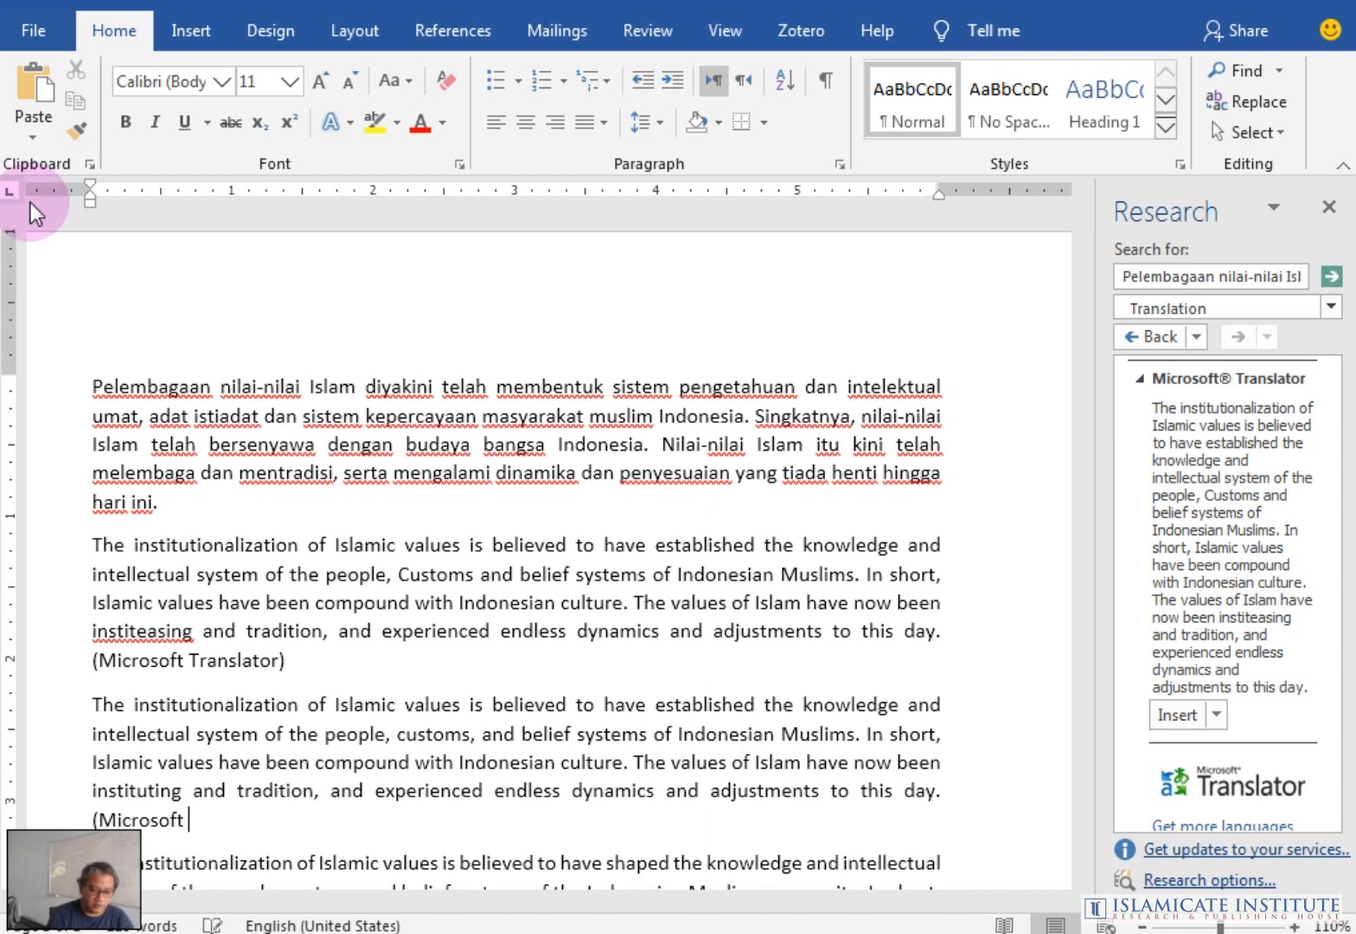
text(Translator corrected)
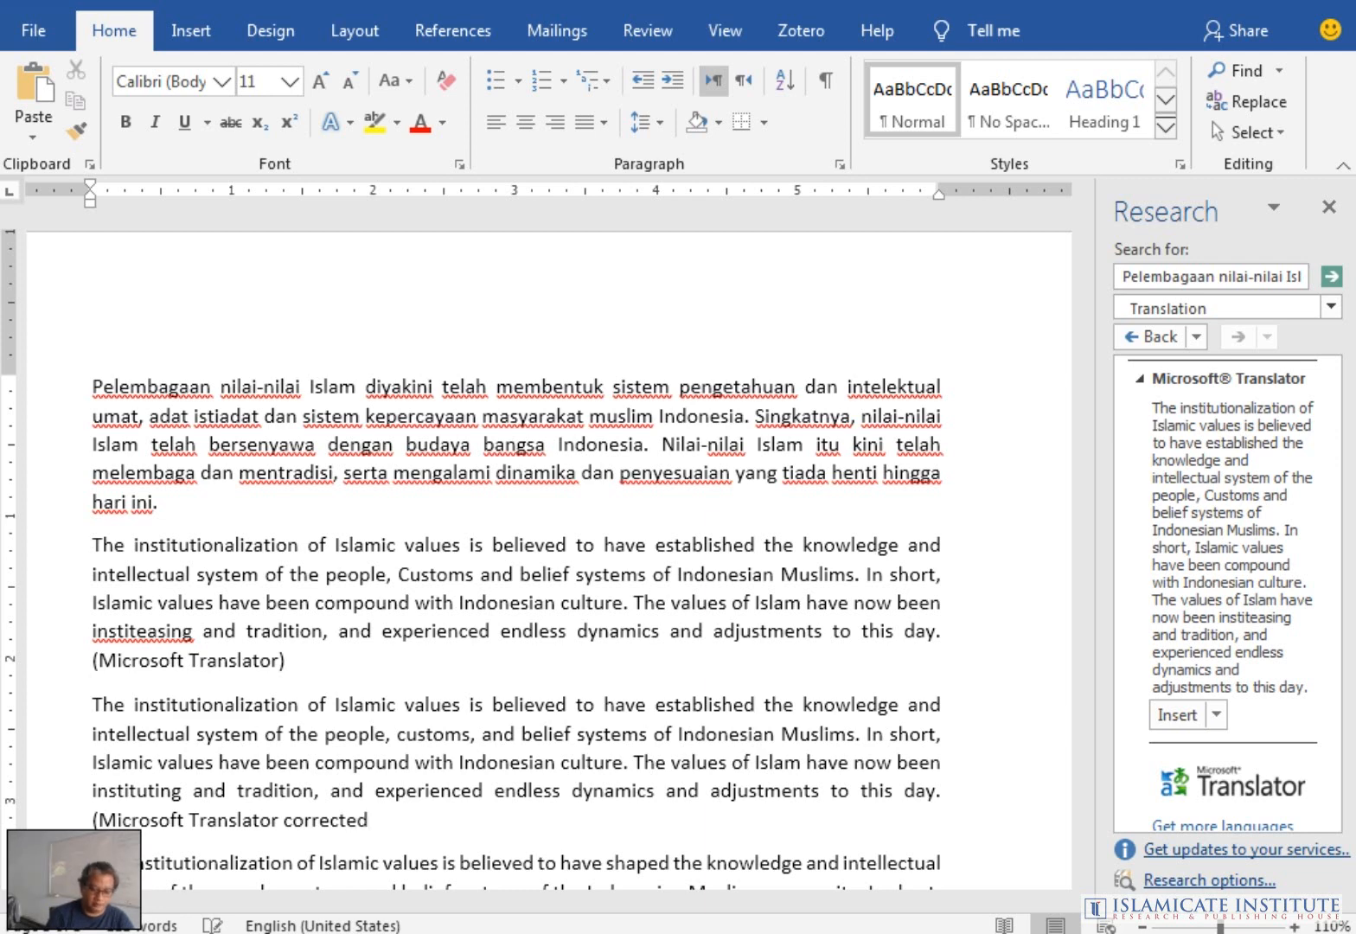
text(Grammarl)
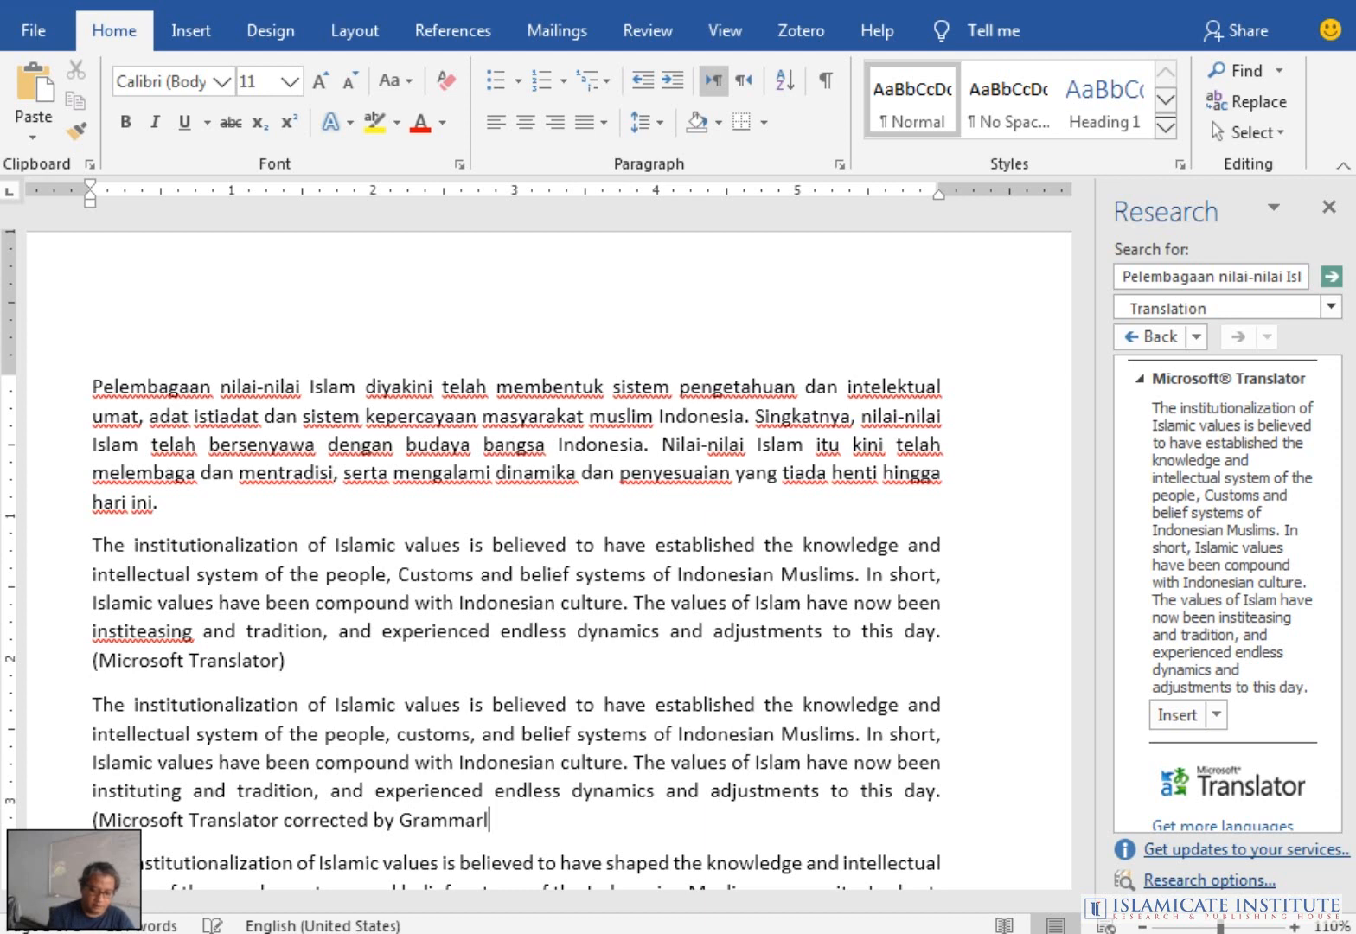
text(y))
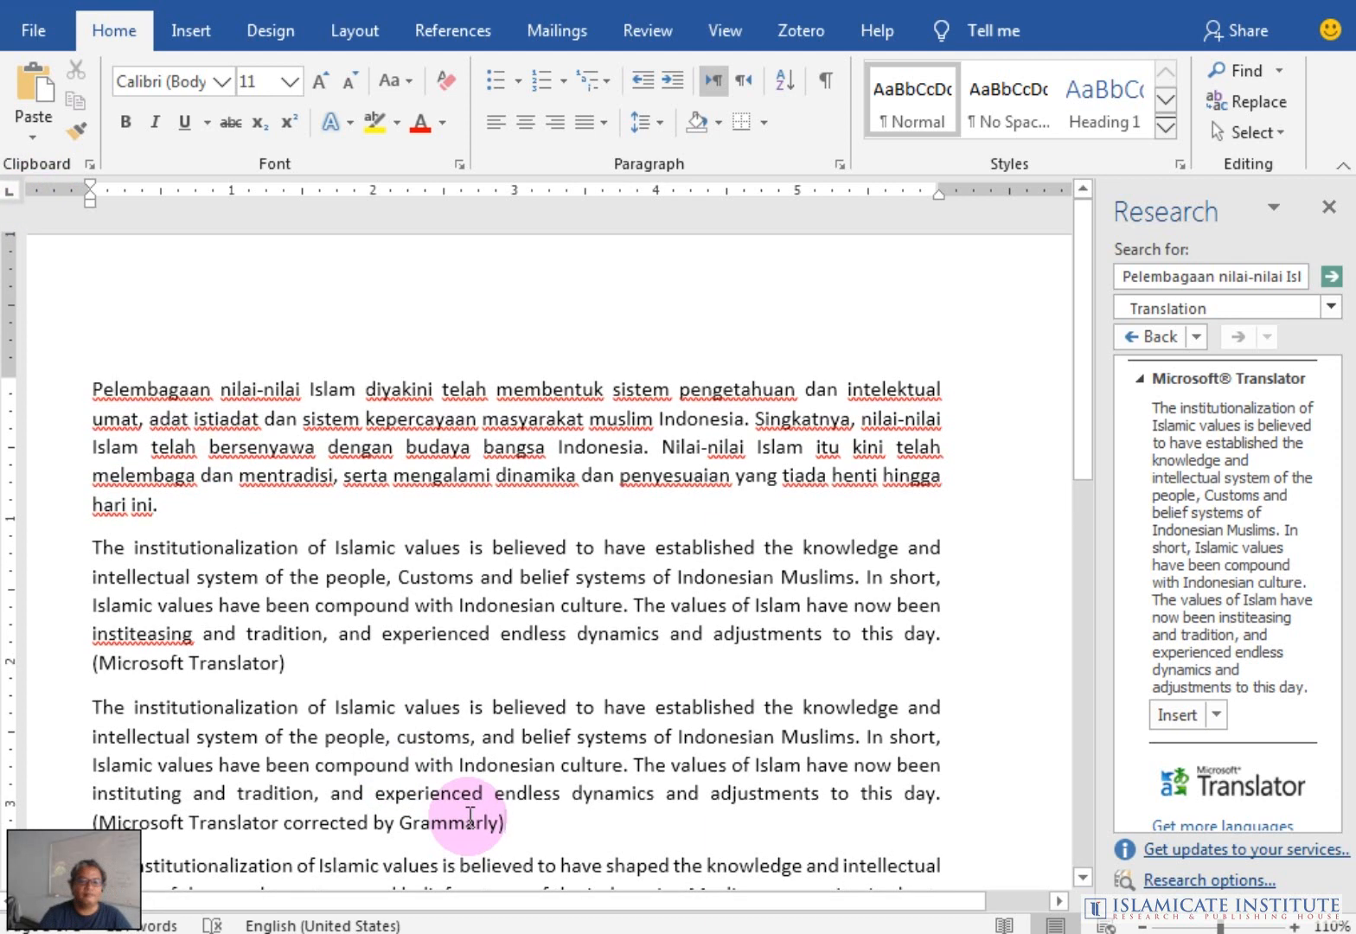
Copy the Google Translator paragraph without its label, switch to Grammarly and replace the existing text with it
click(478, 737)
scroll(467, 731, down, 3)
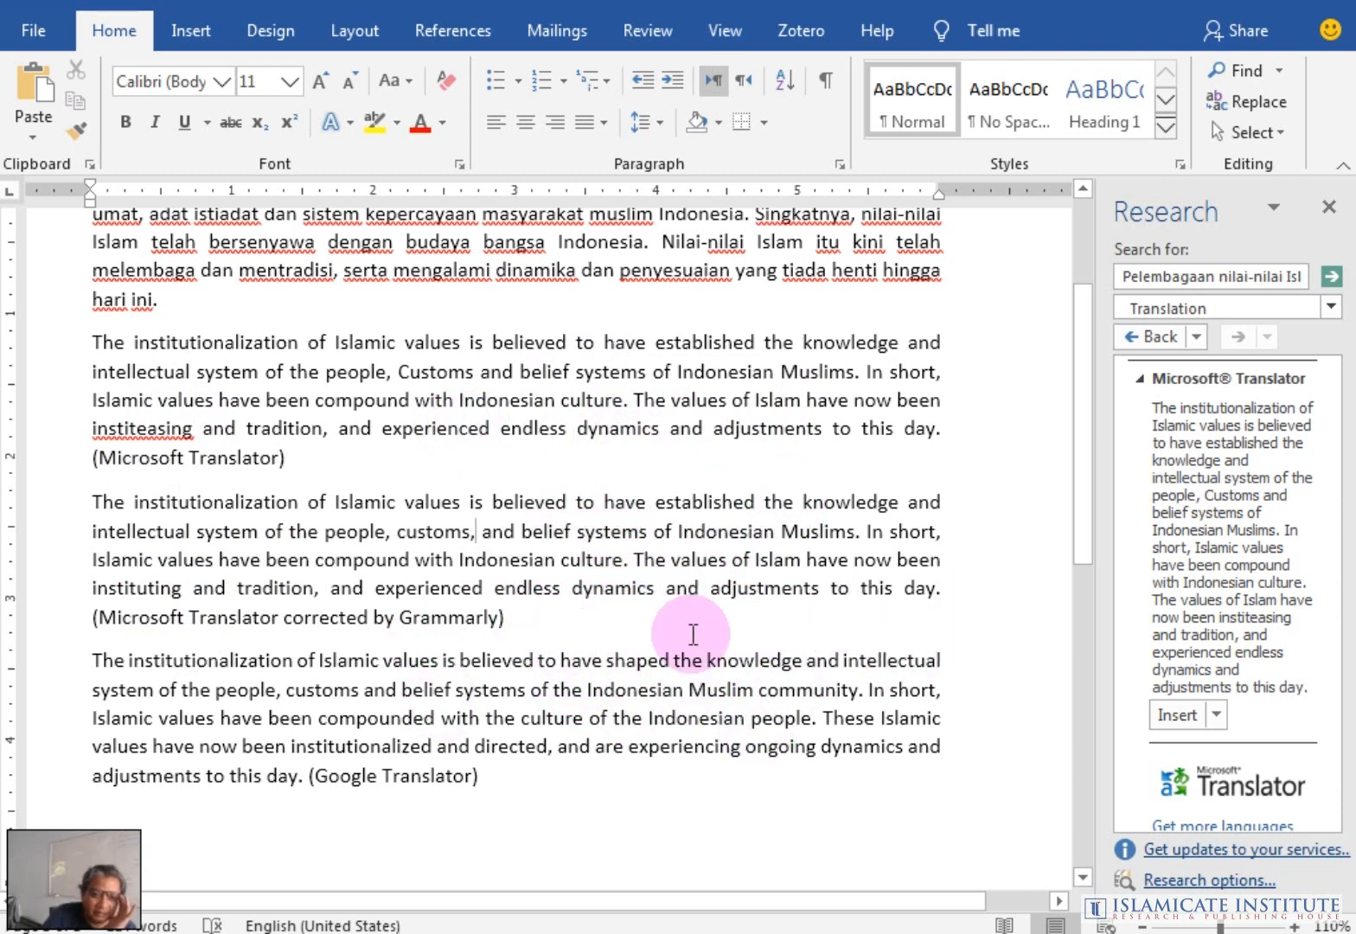
scroll(692, 631, down, 1)
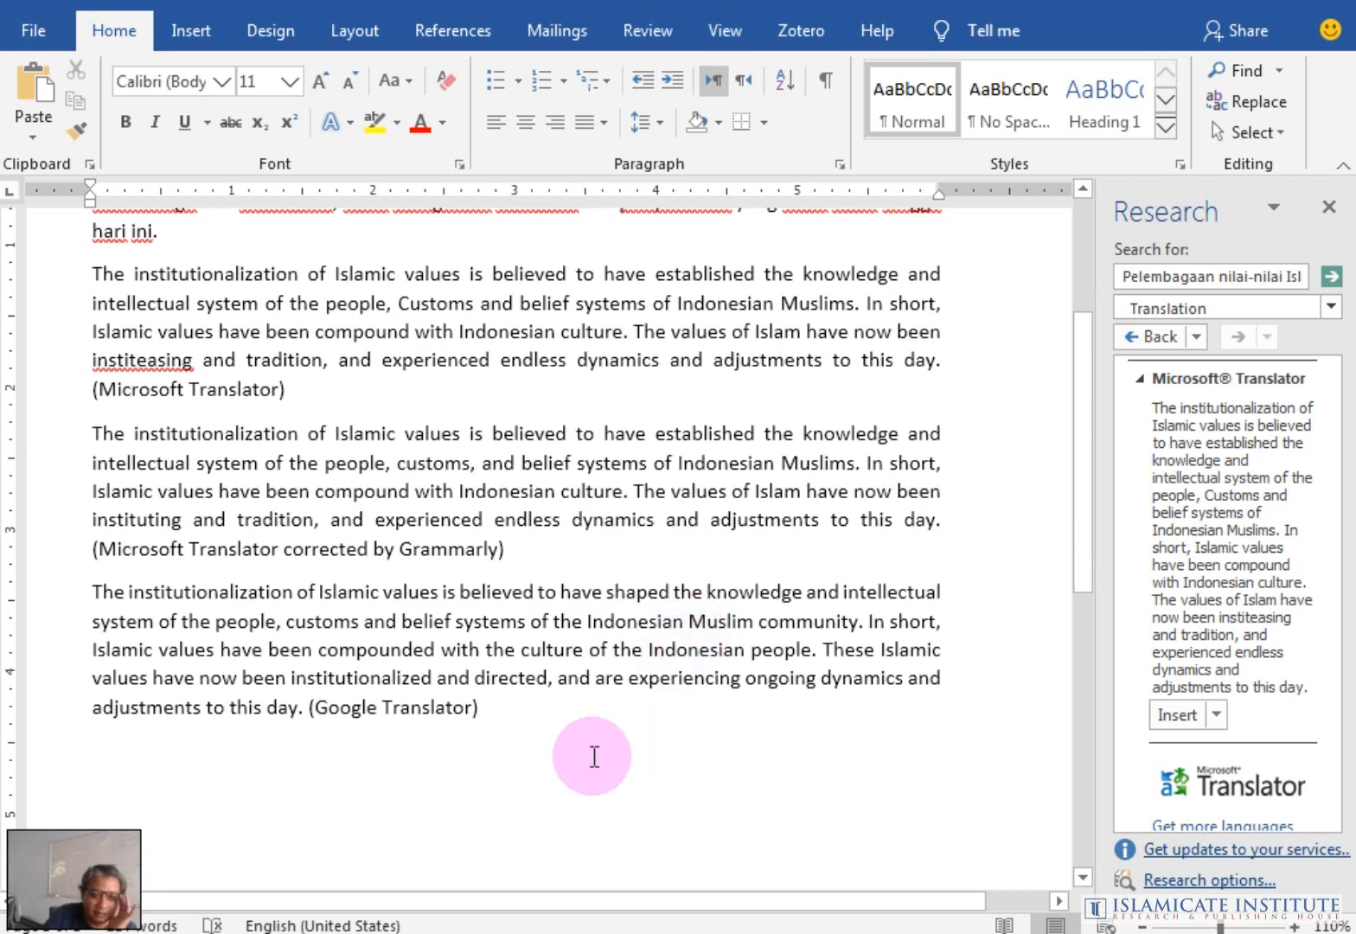
drag(93, 592, 291, 716)
key(ctrl+c)
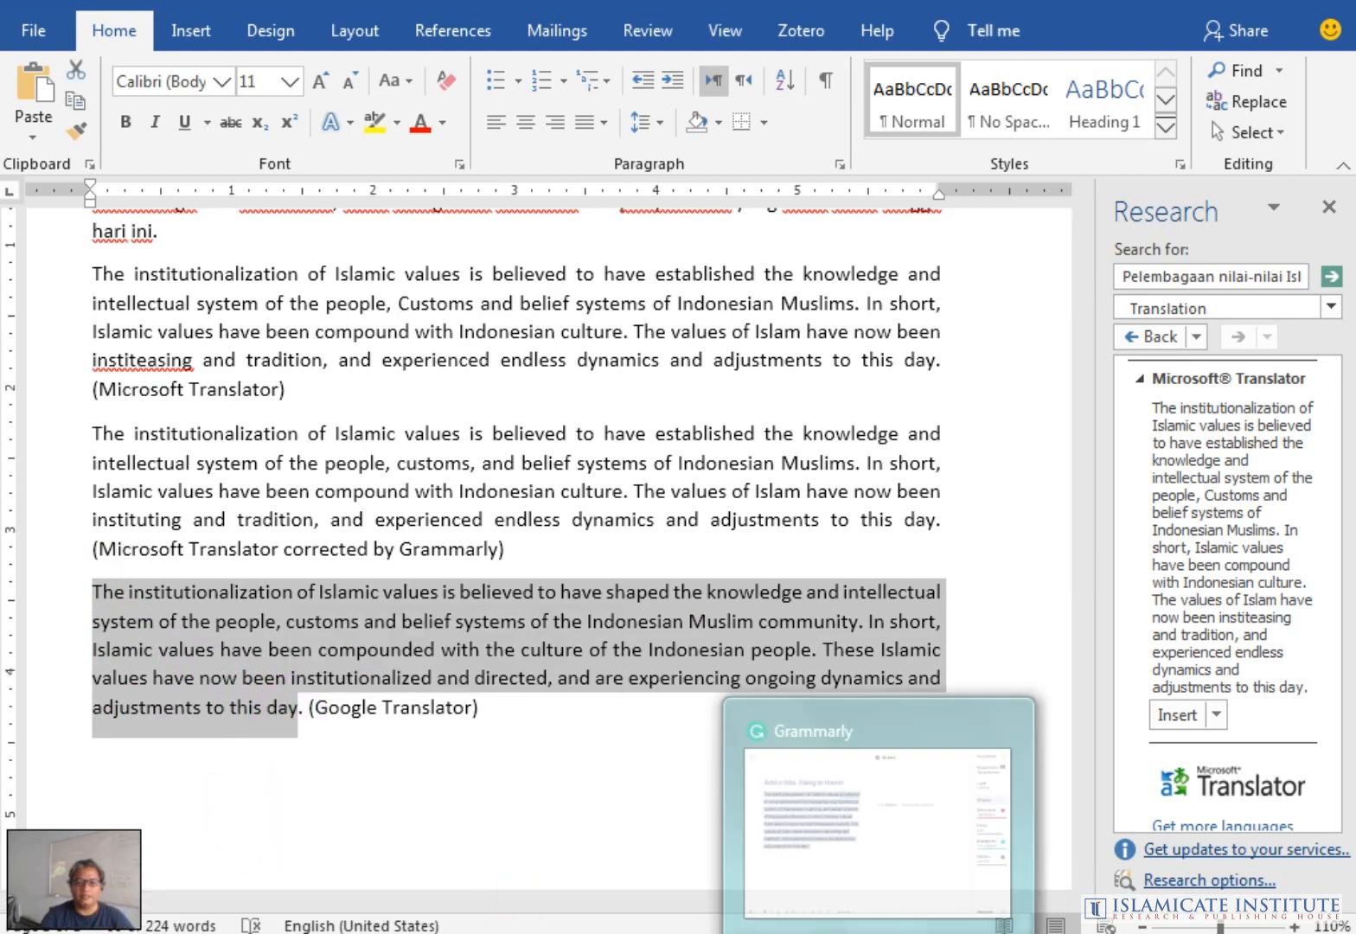
click(879, 932)
drag(352, 554, 46, 253)
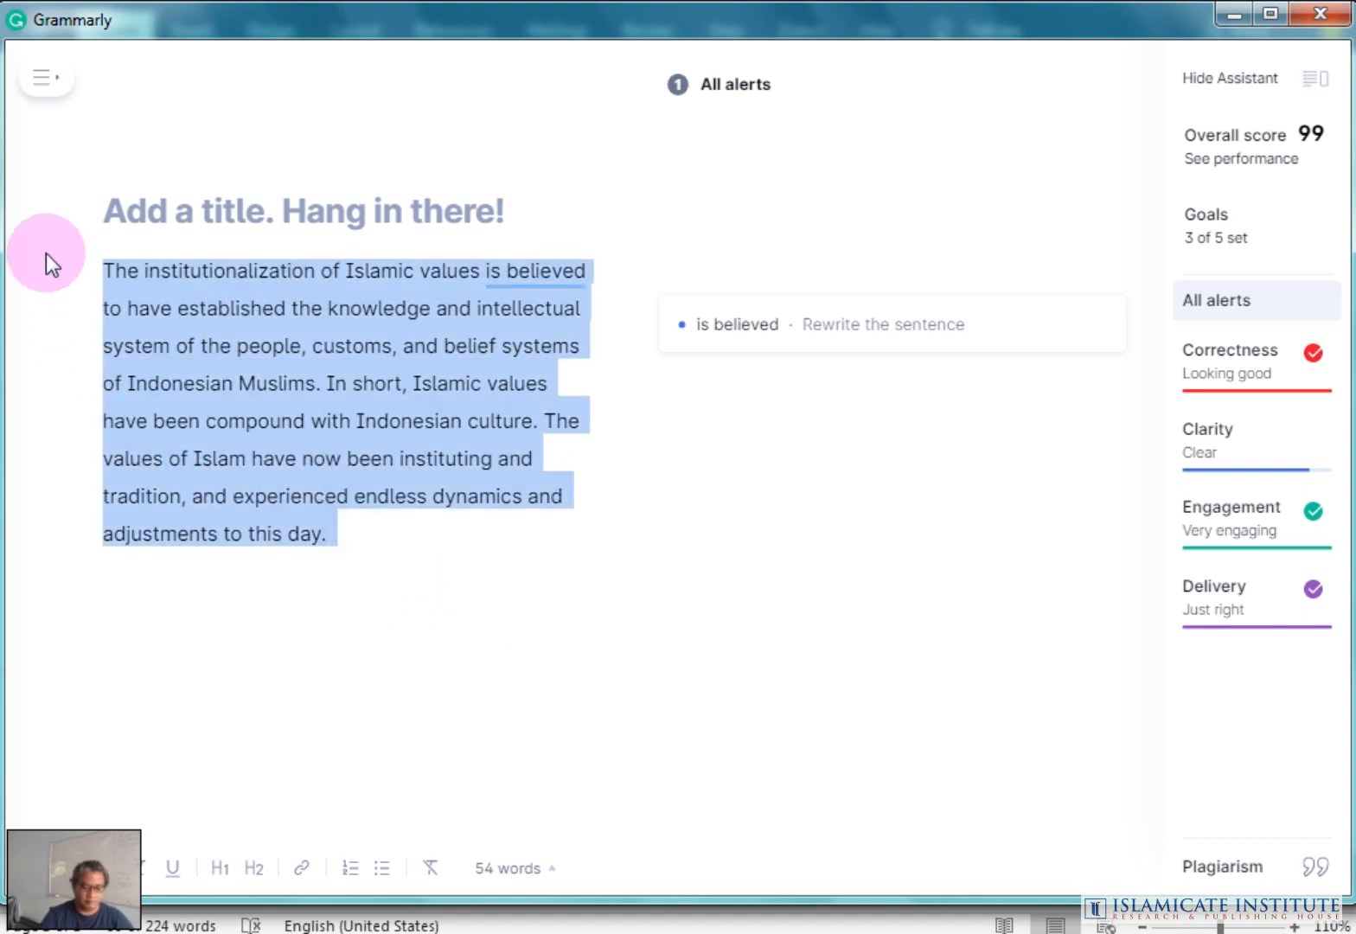
key(ctrl+v)
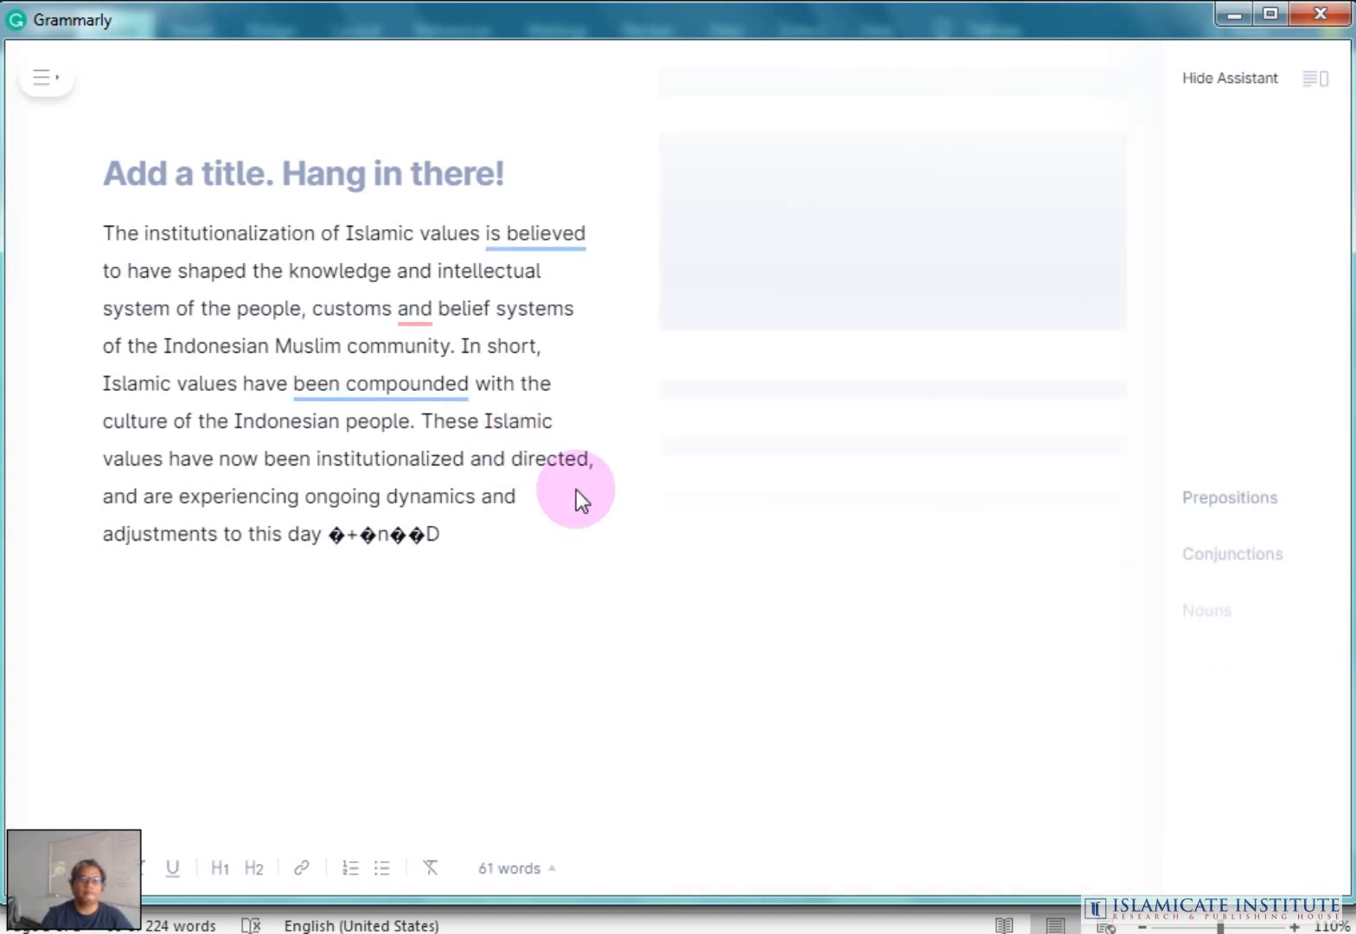
Delete the stray garbled characters after "adjustments to this day" and end the sentence with a period
click(471, 543)
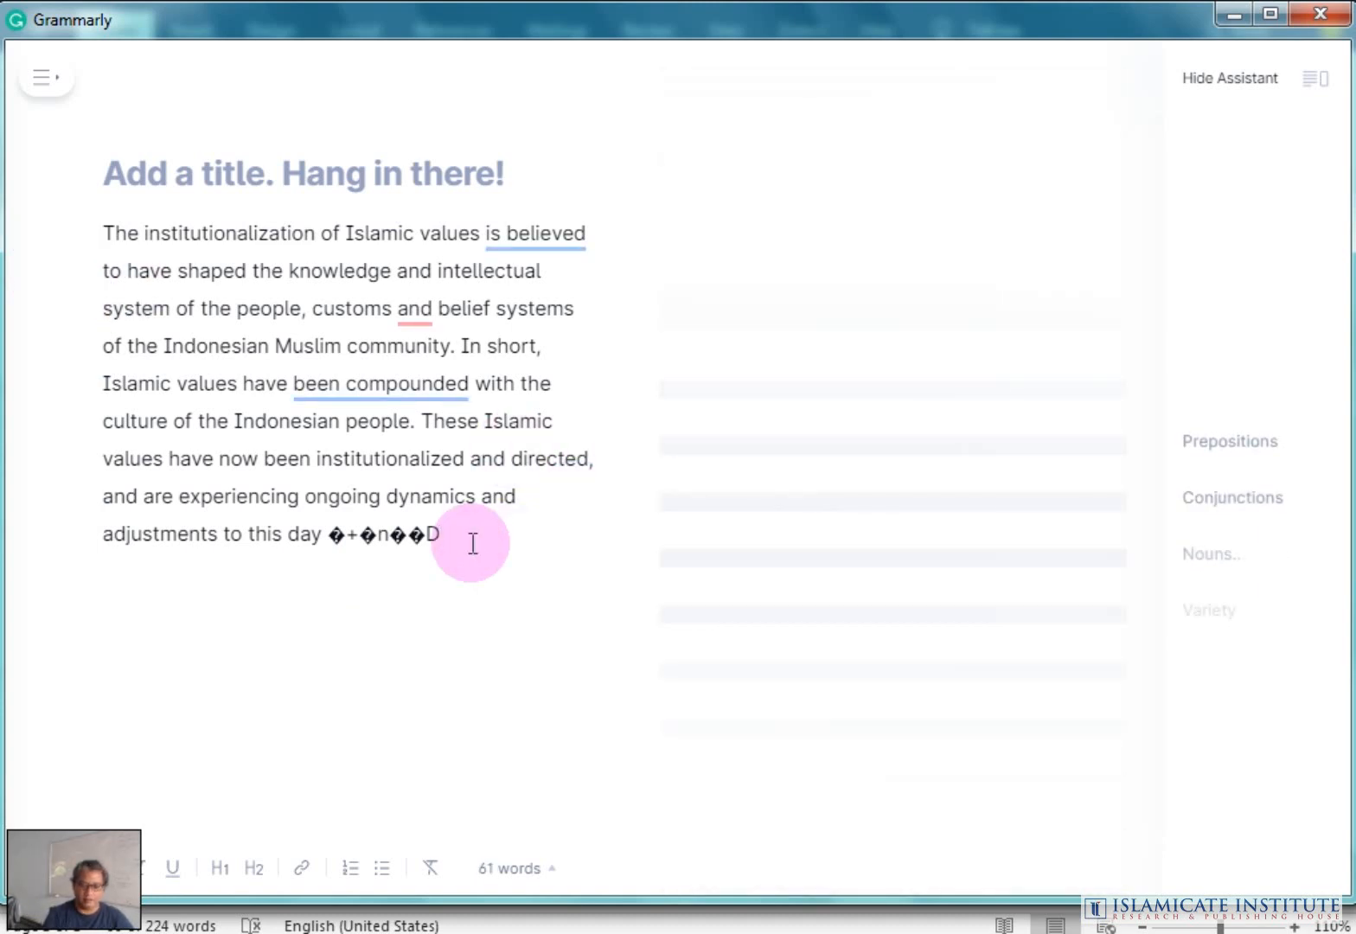
key(BackSpace)
key(BackSpace)
key(BackSpace)
key(BackSpace)
key(BackSpace)
key(BackSpace)
key(BackSpace)
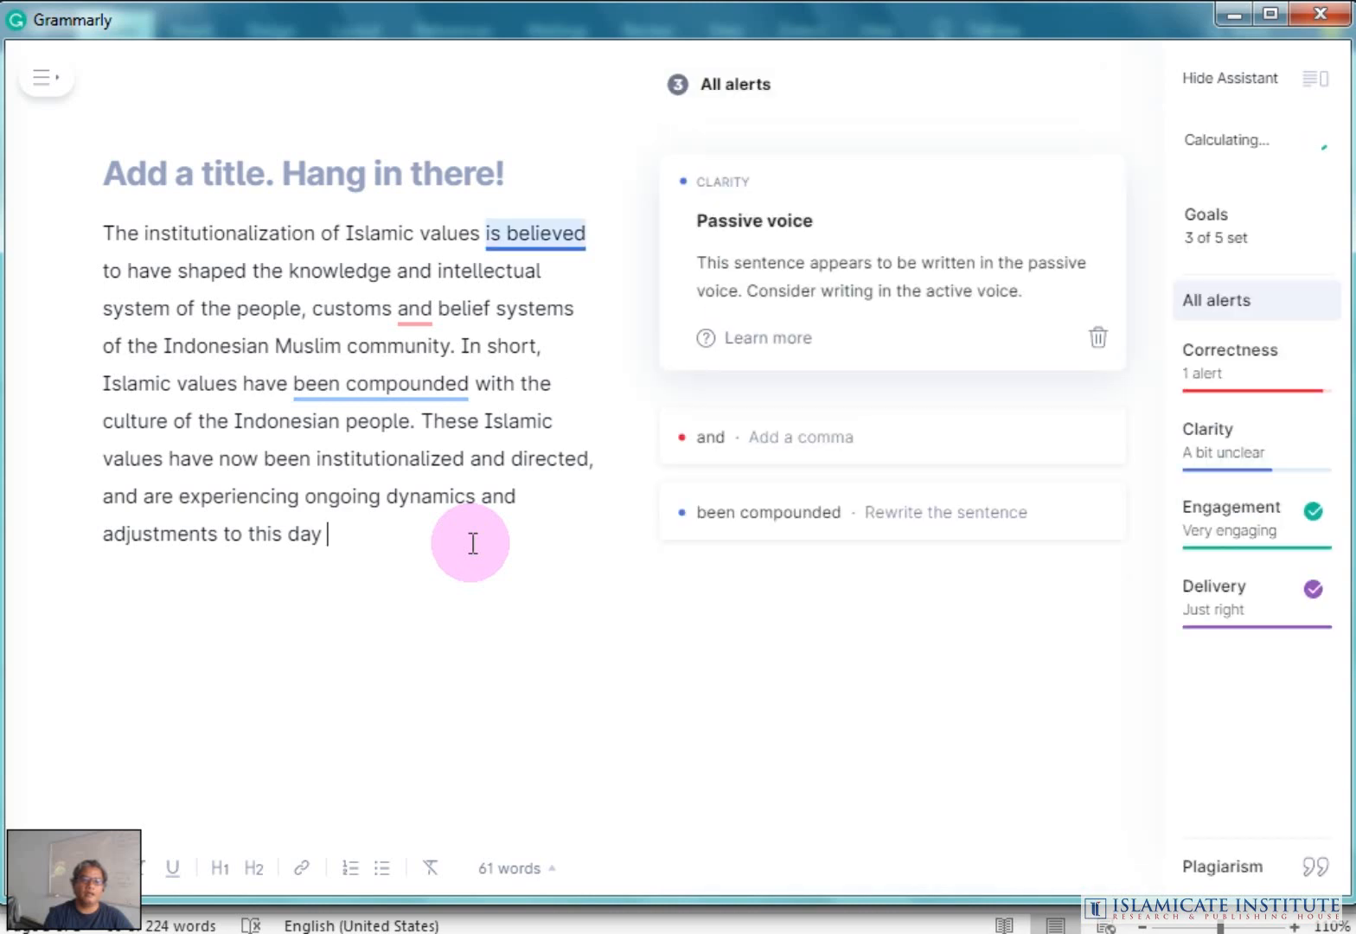
text(.)
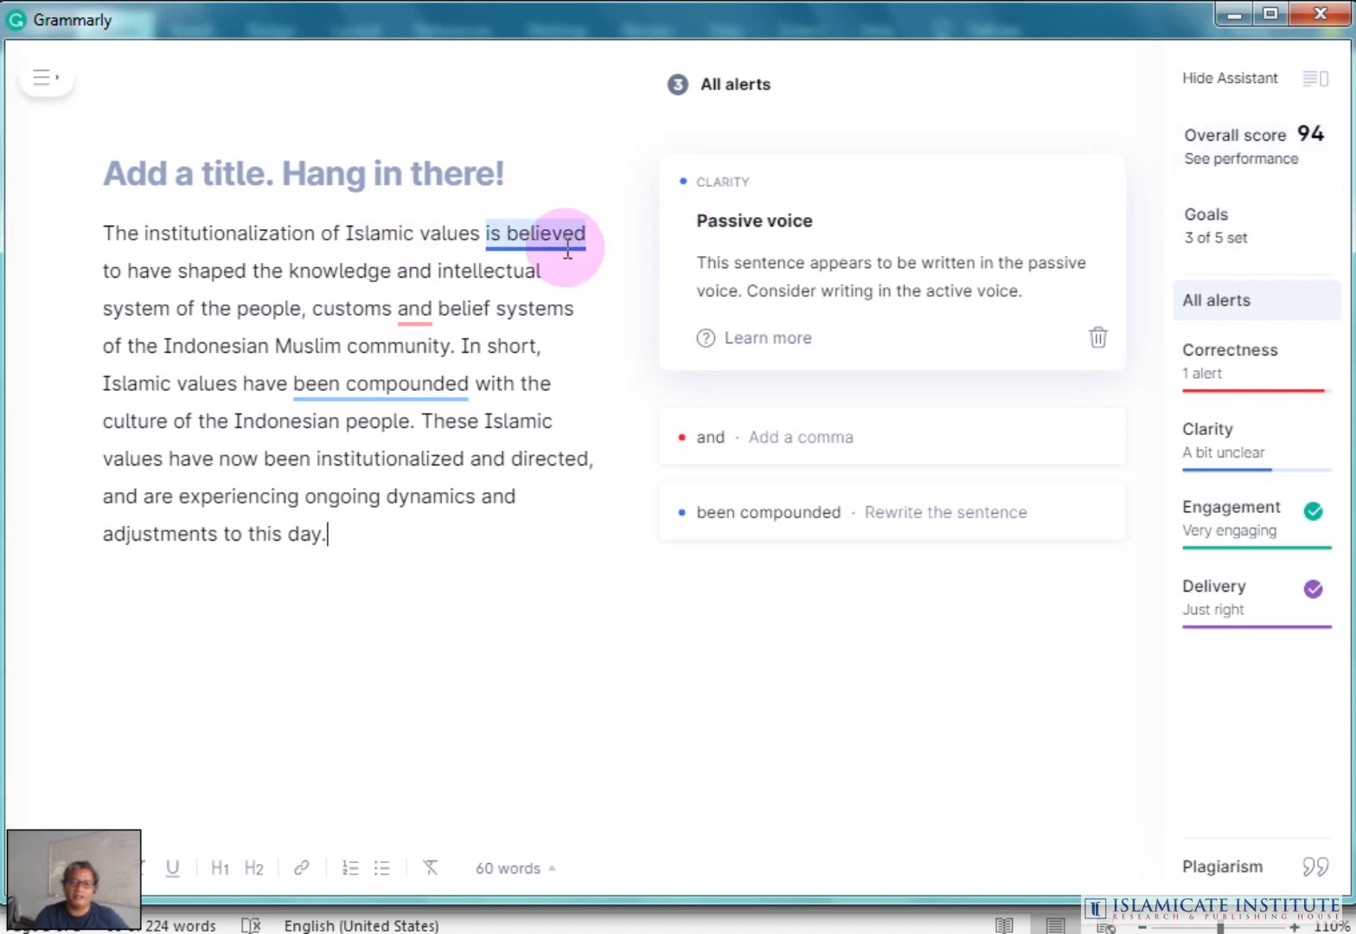
Accept the suggested comma before "and belief systems" and change "been compounded" to "been compound"
click(418, 319)
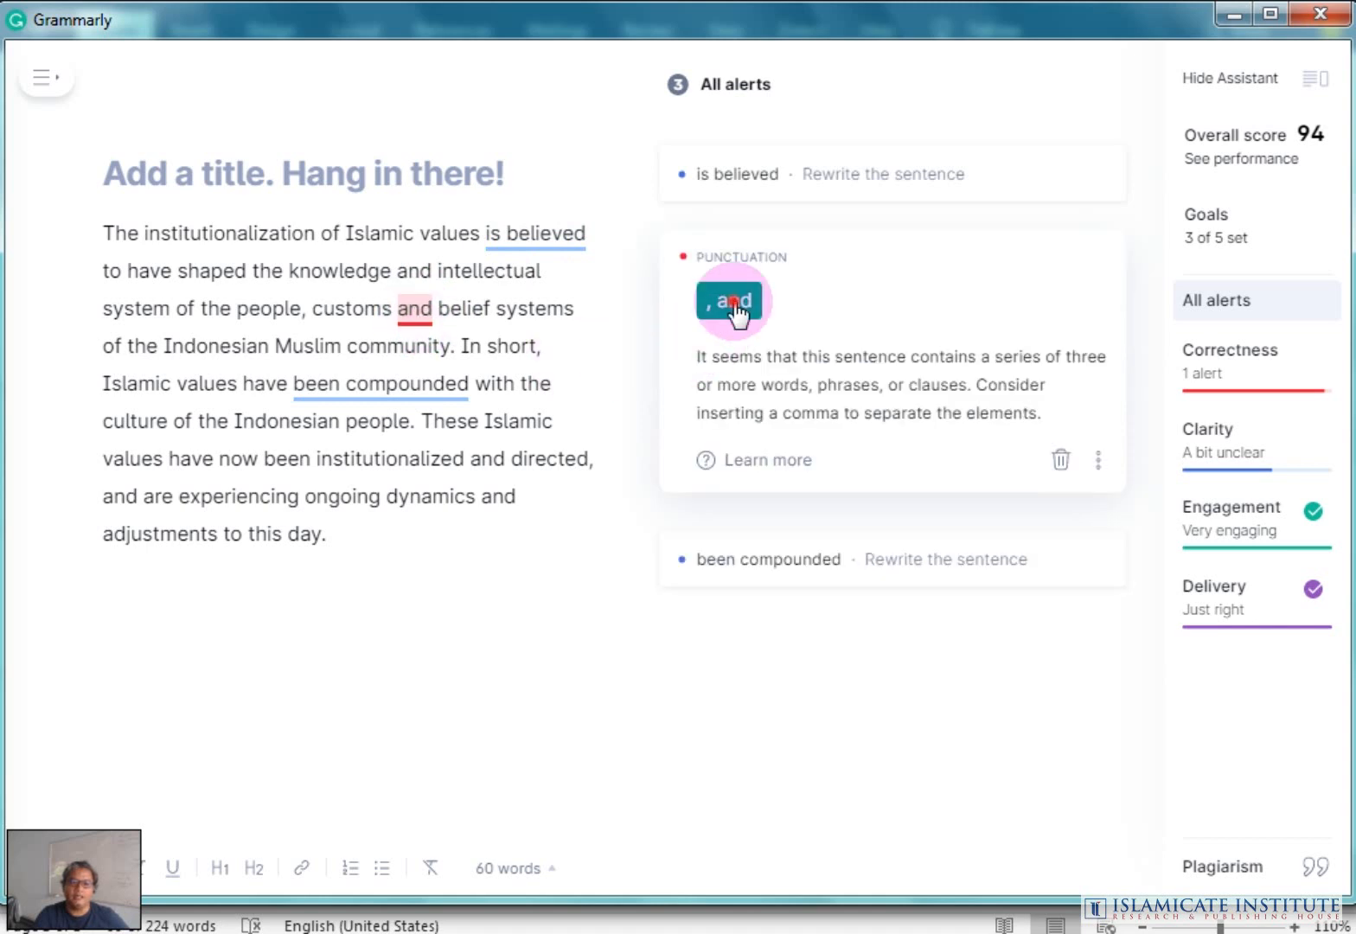
click(734, 304)
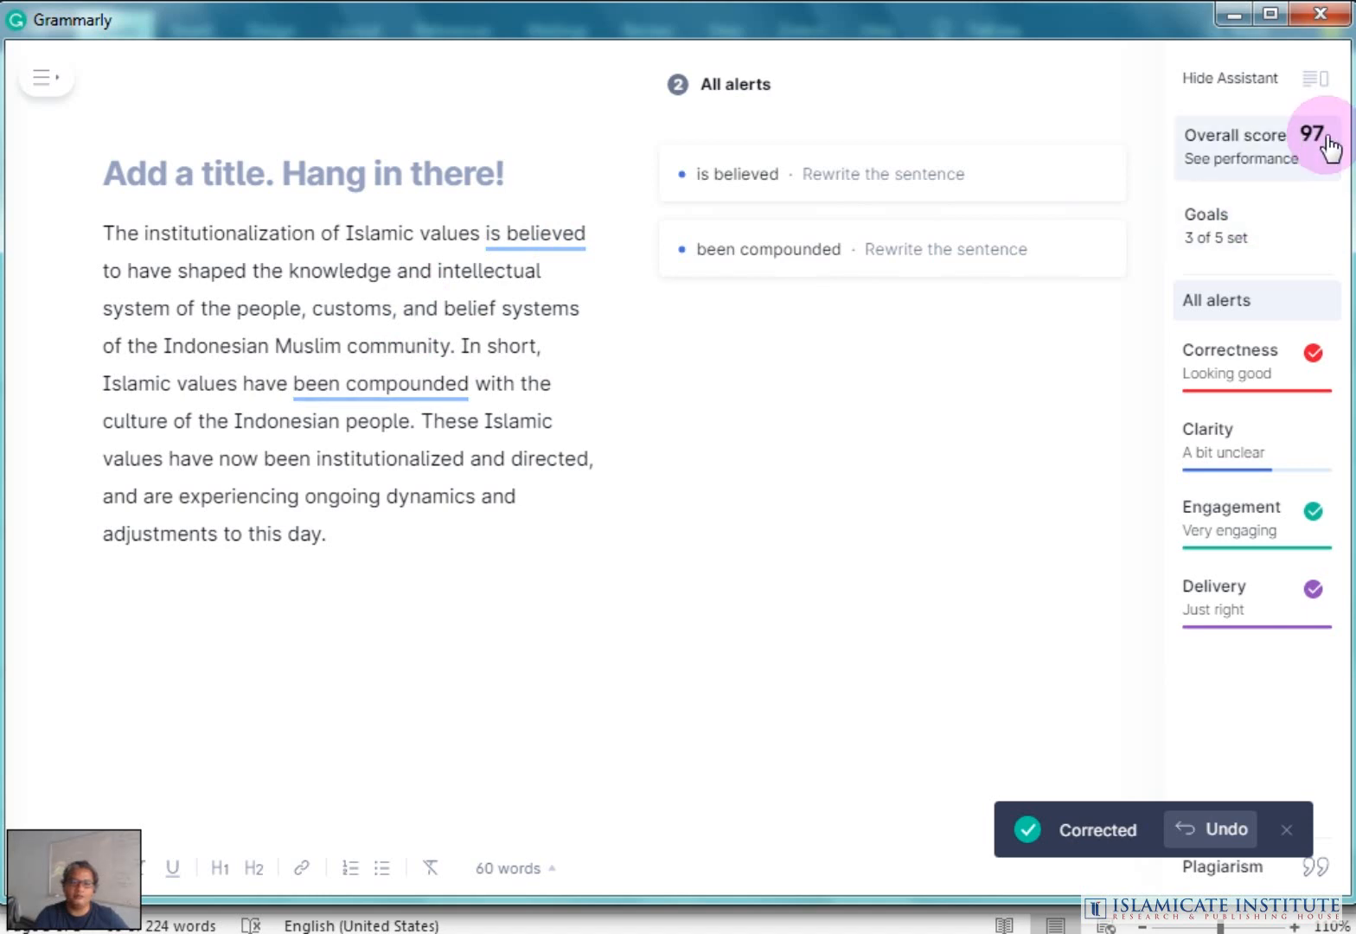
click(468, 386)
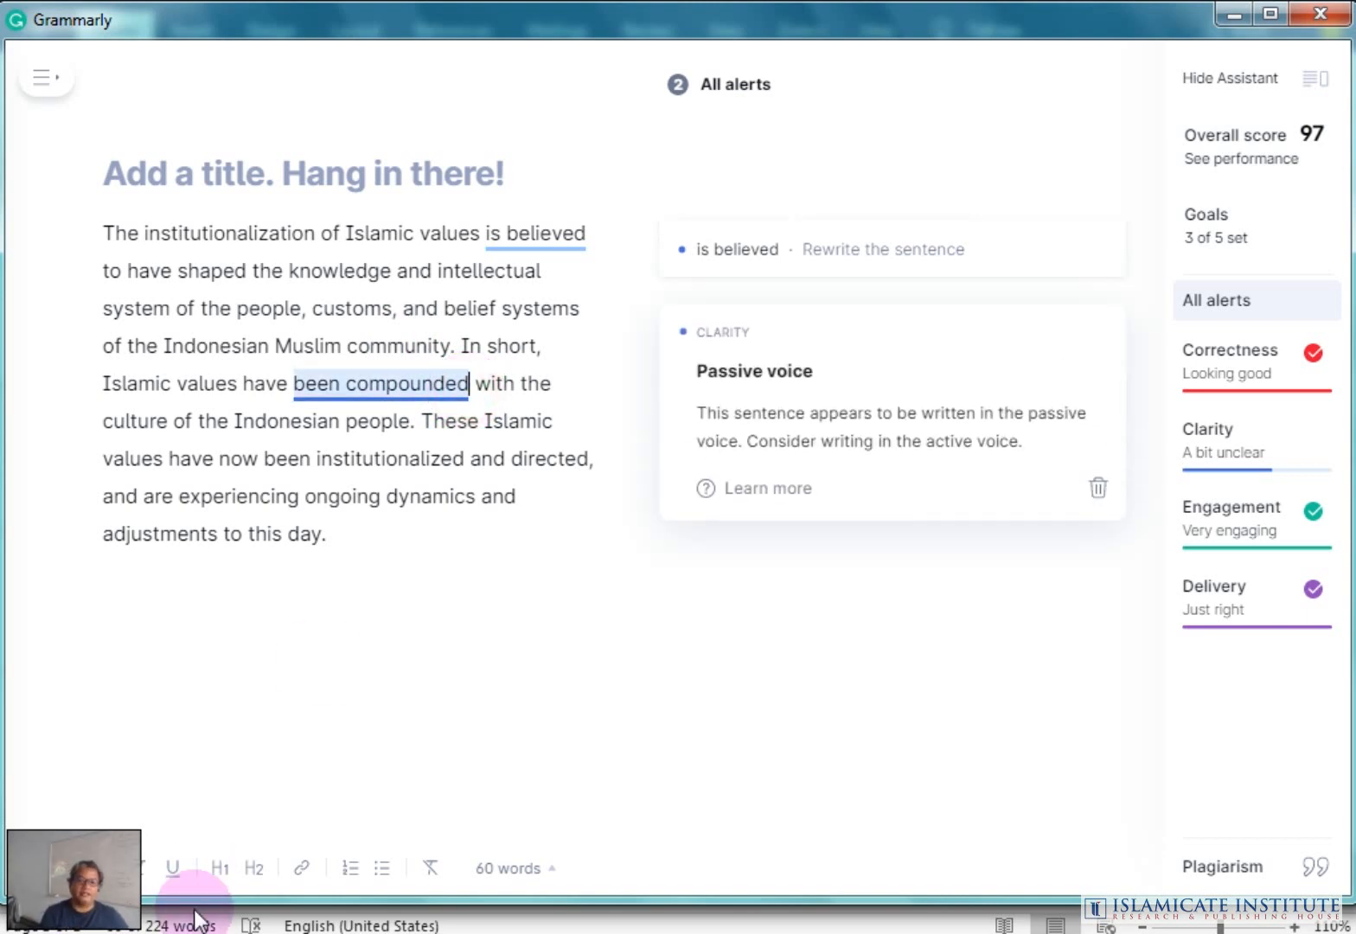
key(BackSpace)
key(BackSpace)
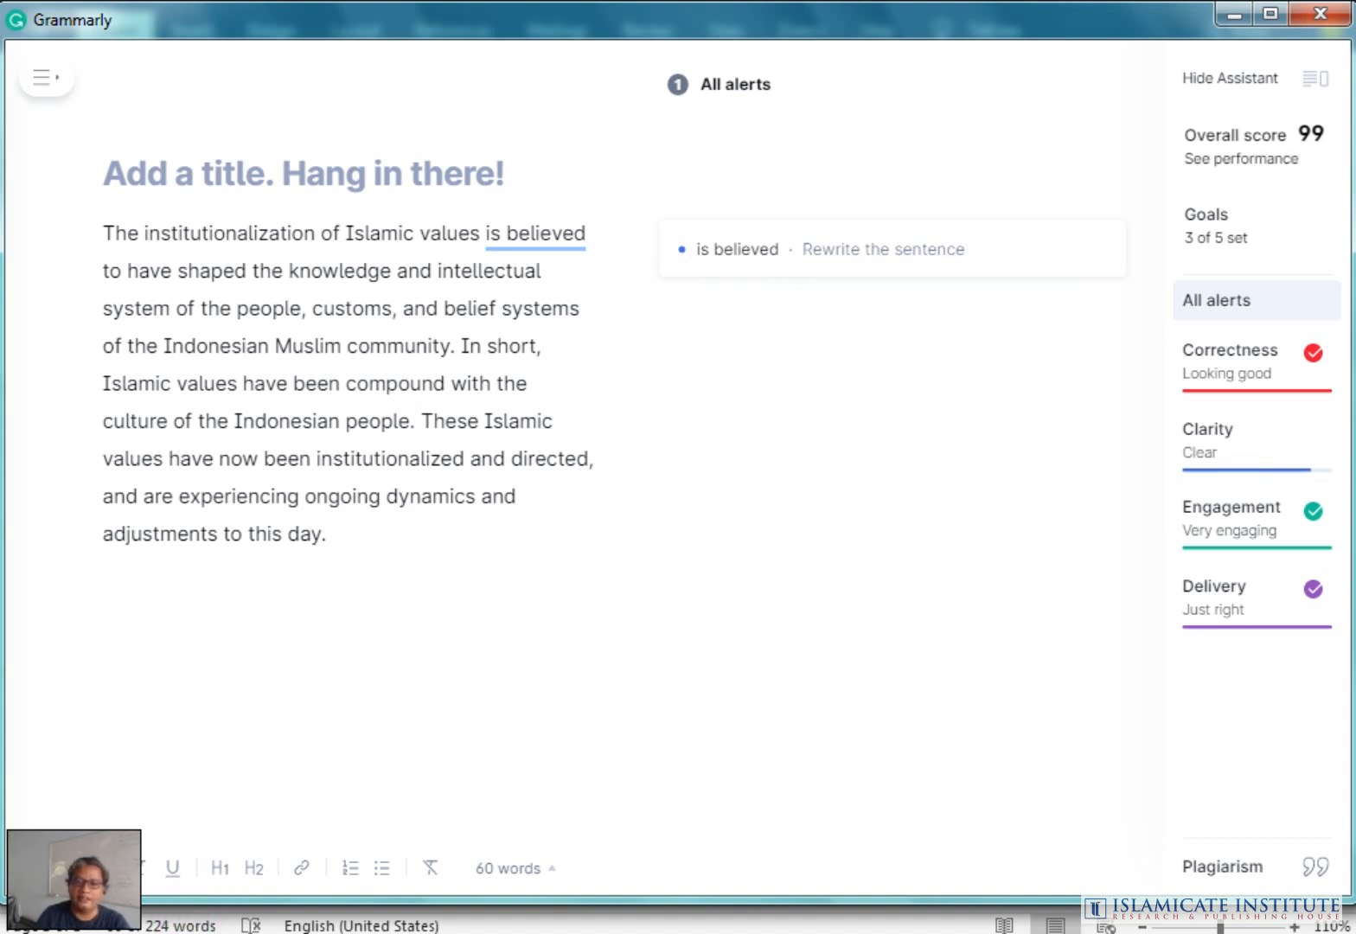
Copy the corrected paragraph from Grammarly and paste it as text only in a new paragraph below the Google Translator version in Word
click(354, 537)
drag(306, 536, 40, 235)
key(ctrl+c)
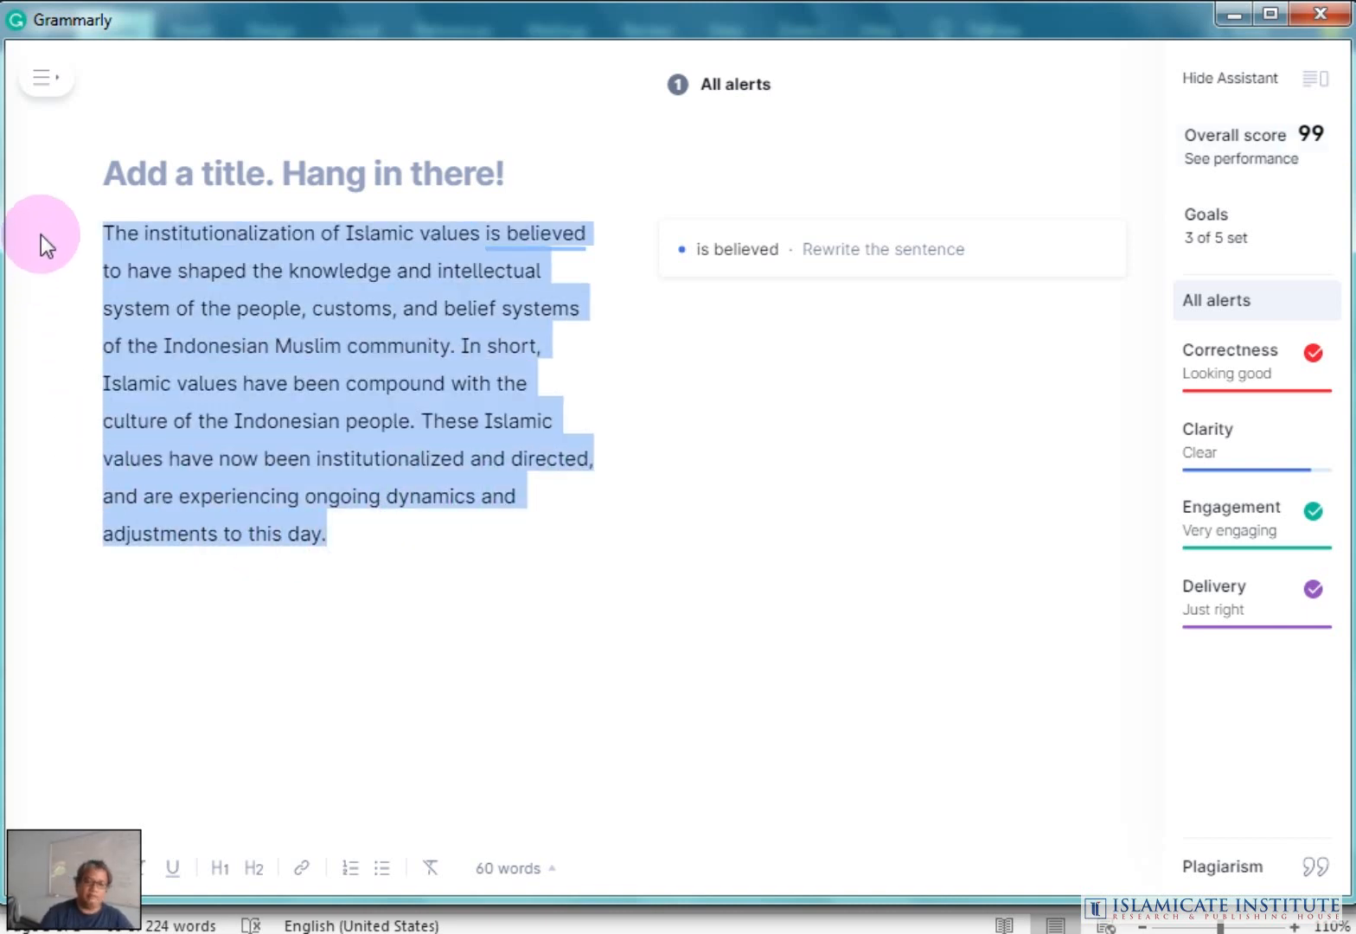
key(alt+Tab)
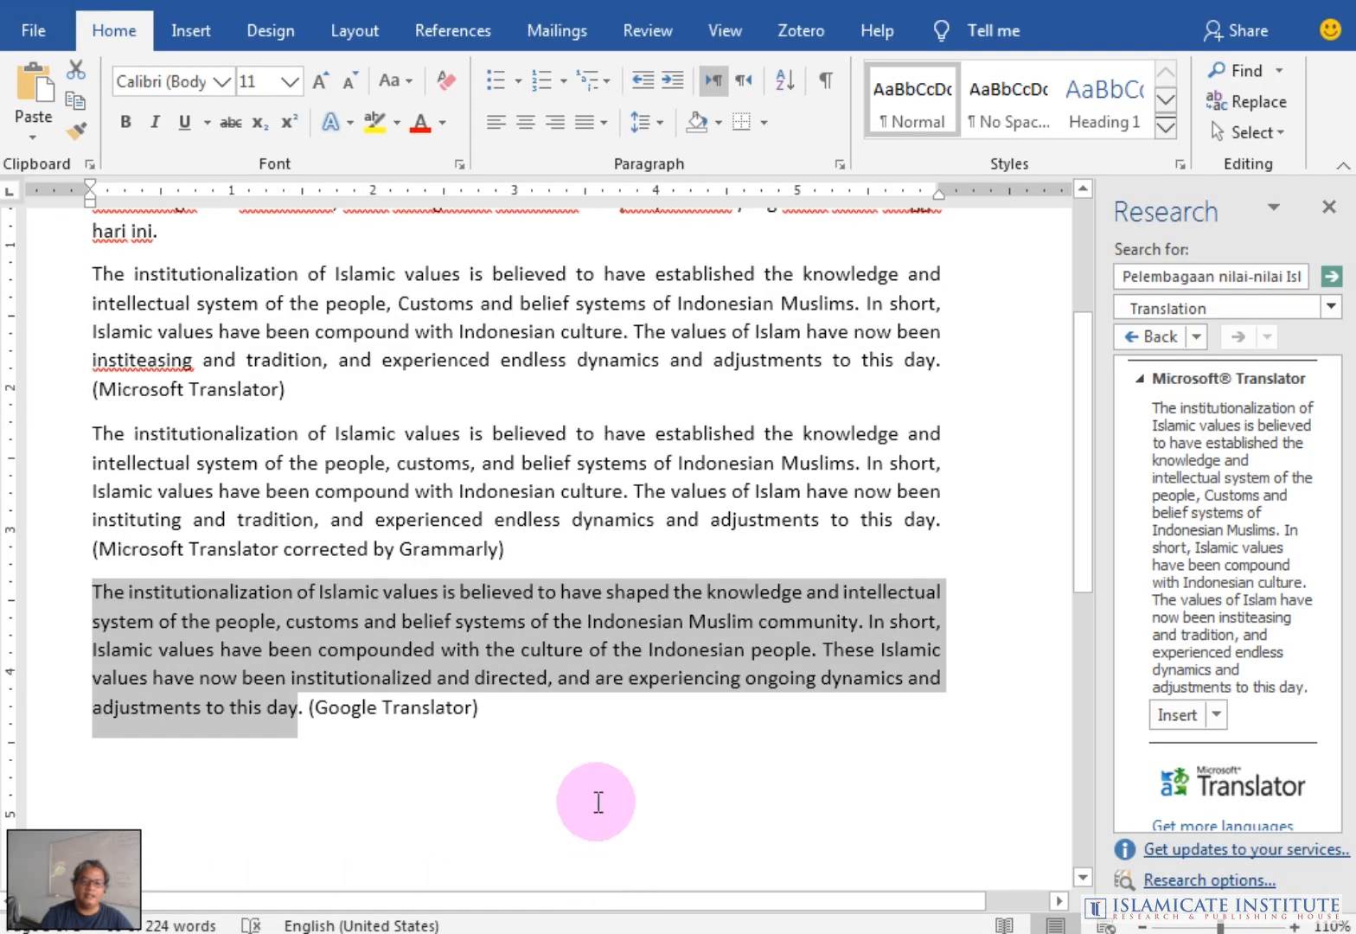
click(523, 728)
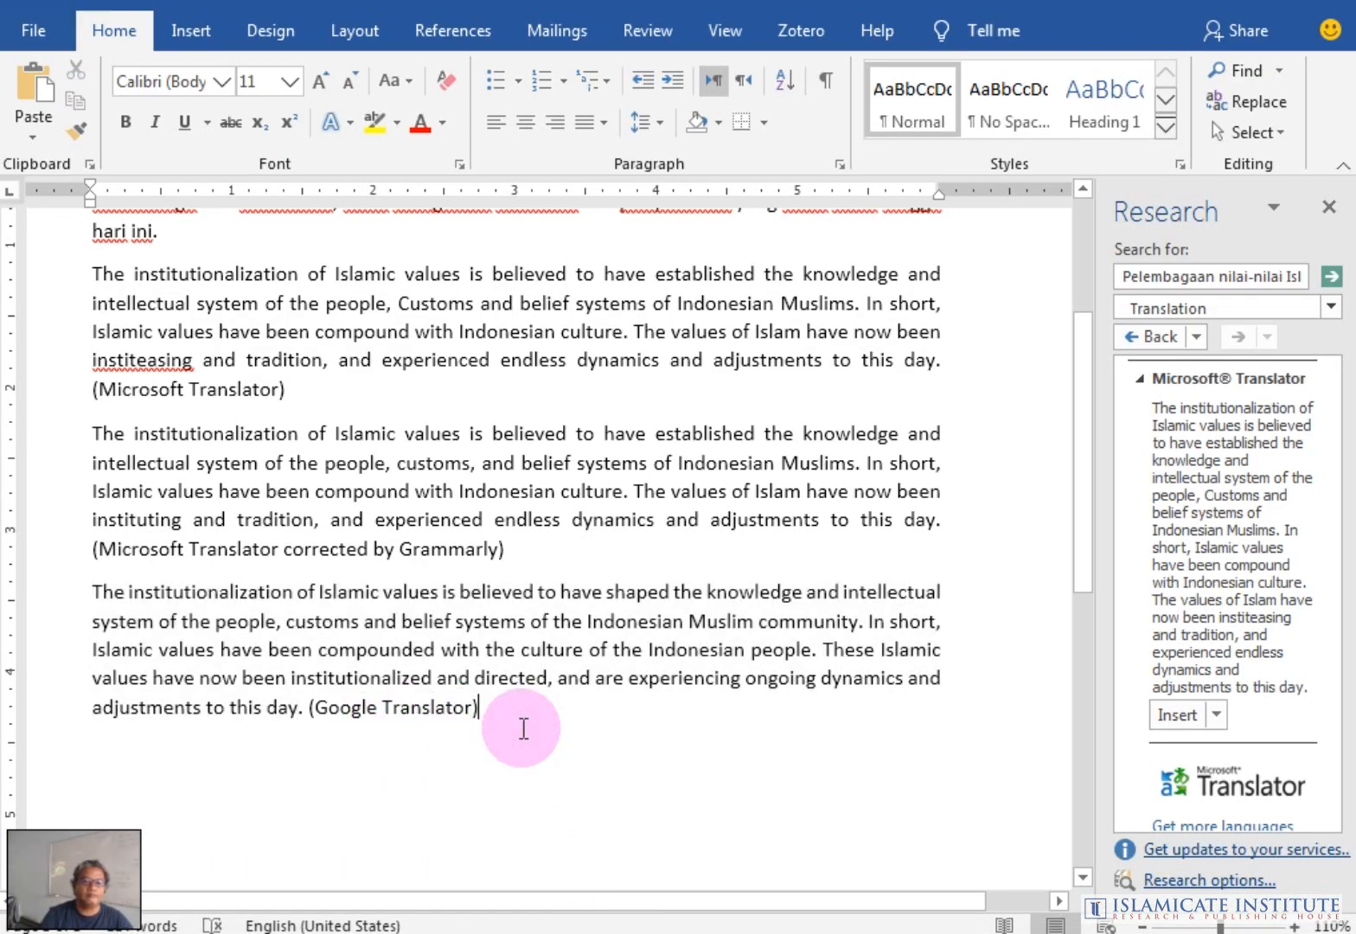
key(Return)
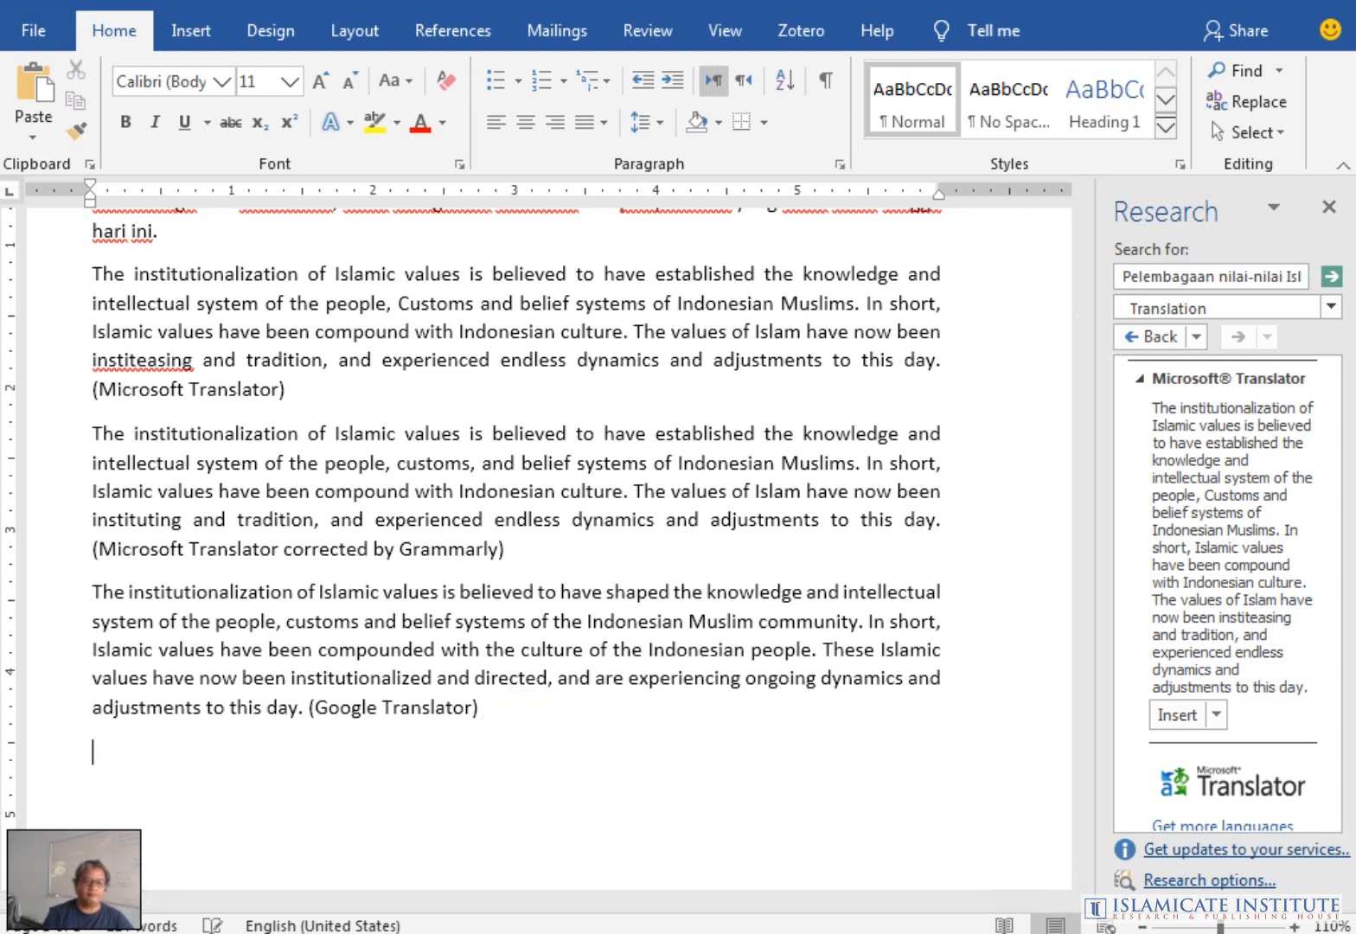
click(33, 121)
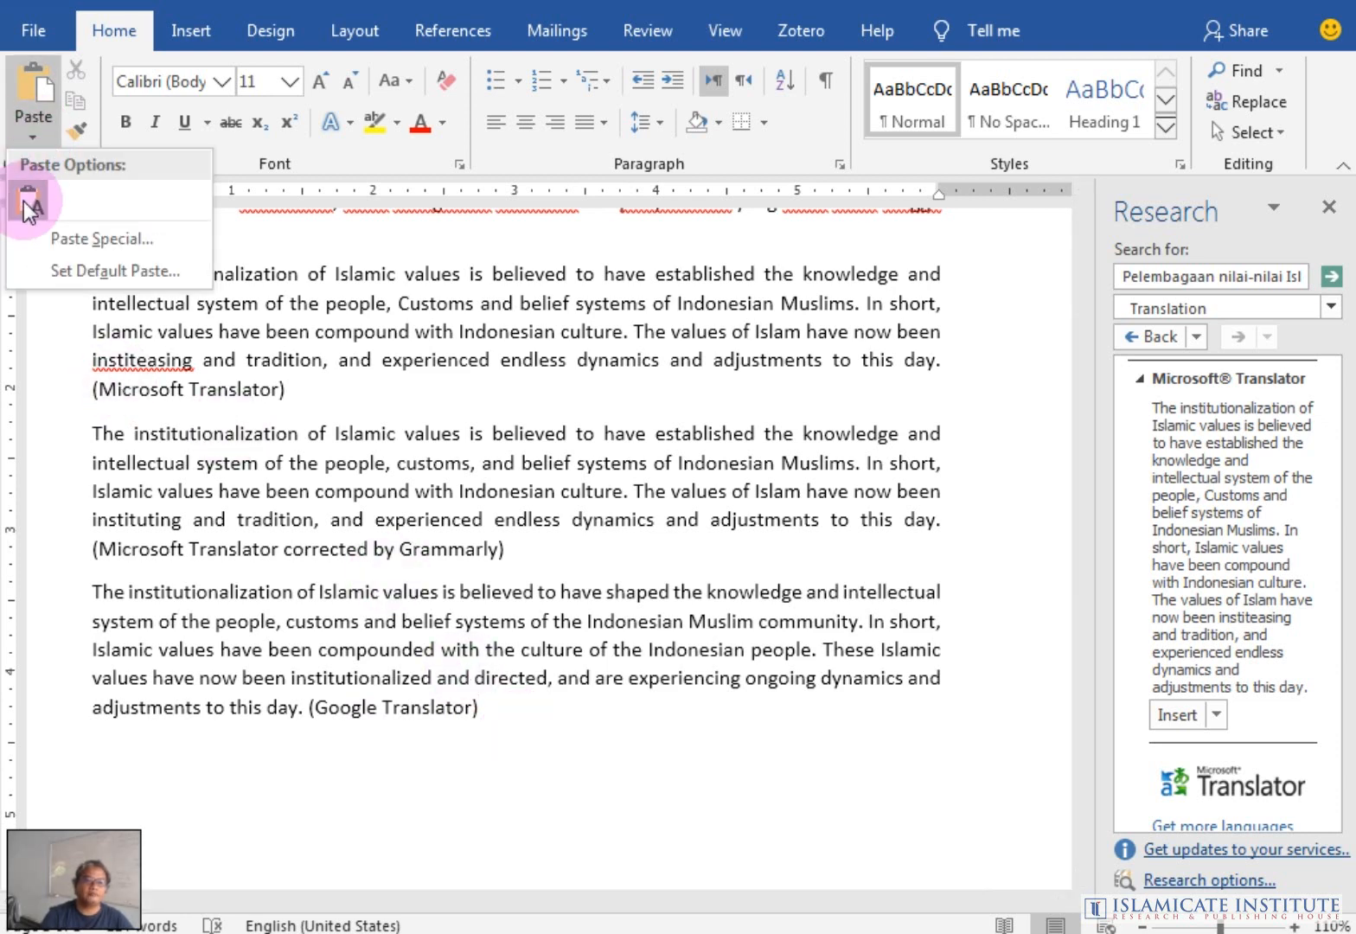
click(24, 199)
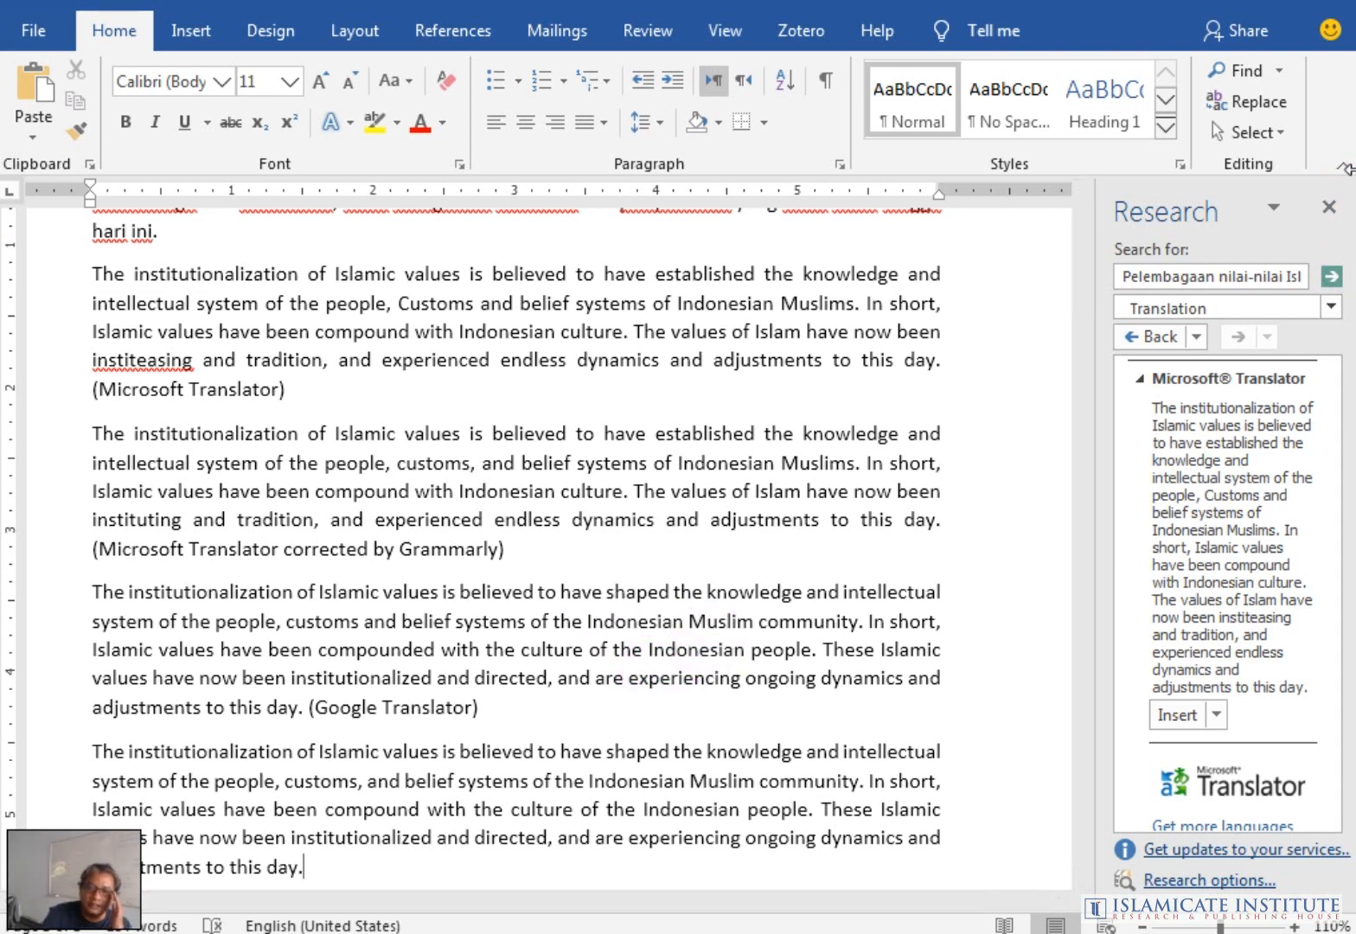
Collapse the ribbon and copy "corrected by Grammarly)" from the second translation's label to the end of the last paragraph
click(1337, 171)
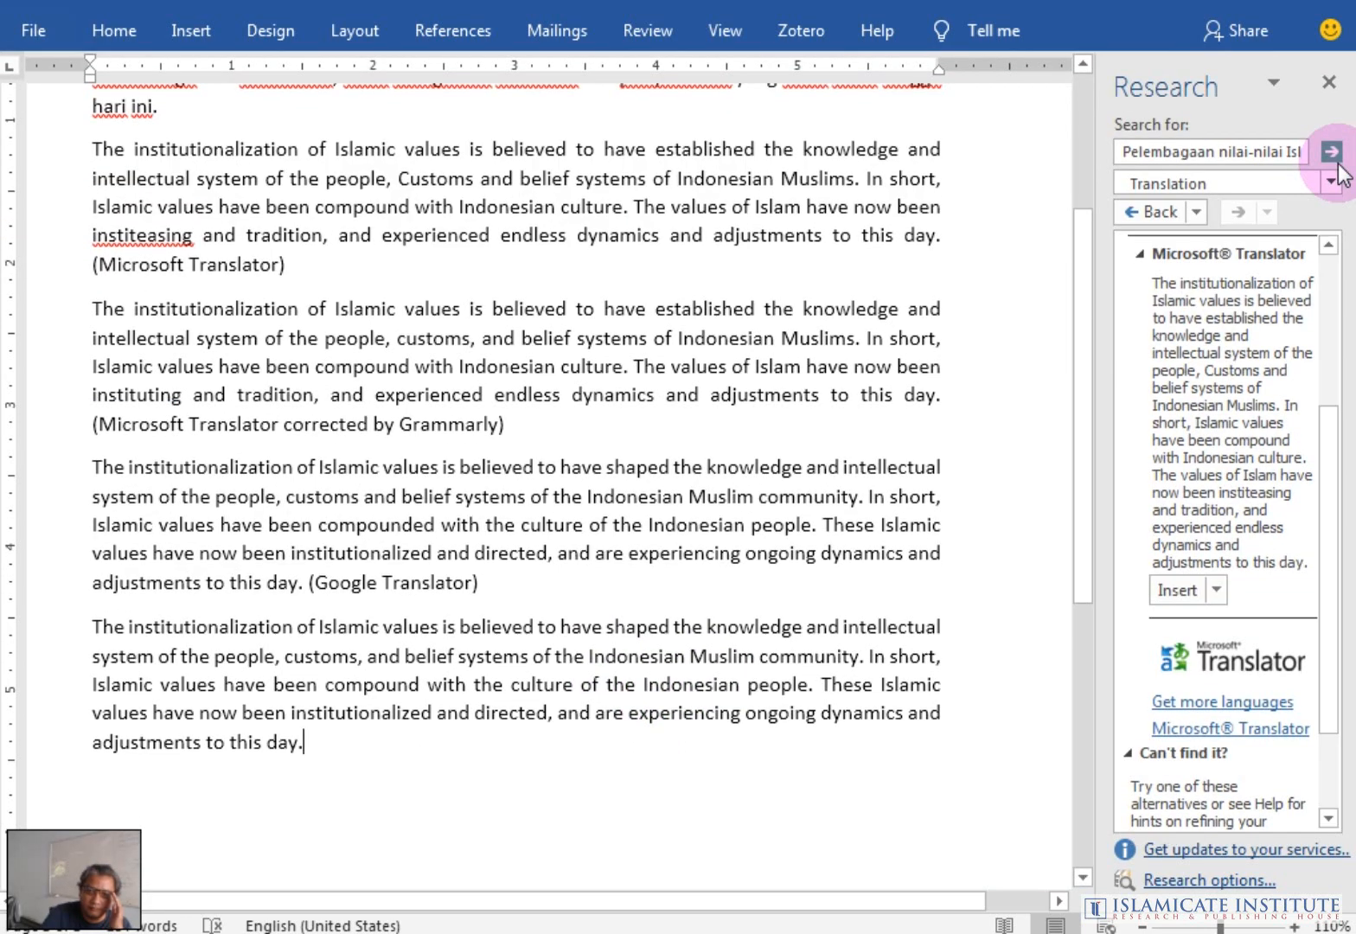
drag(1082, 490, 1081, 425)
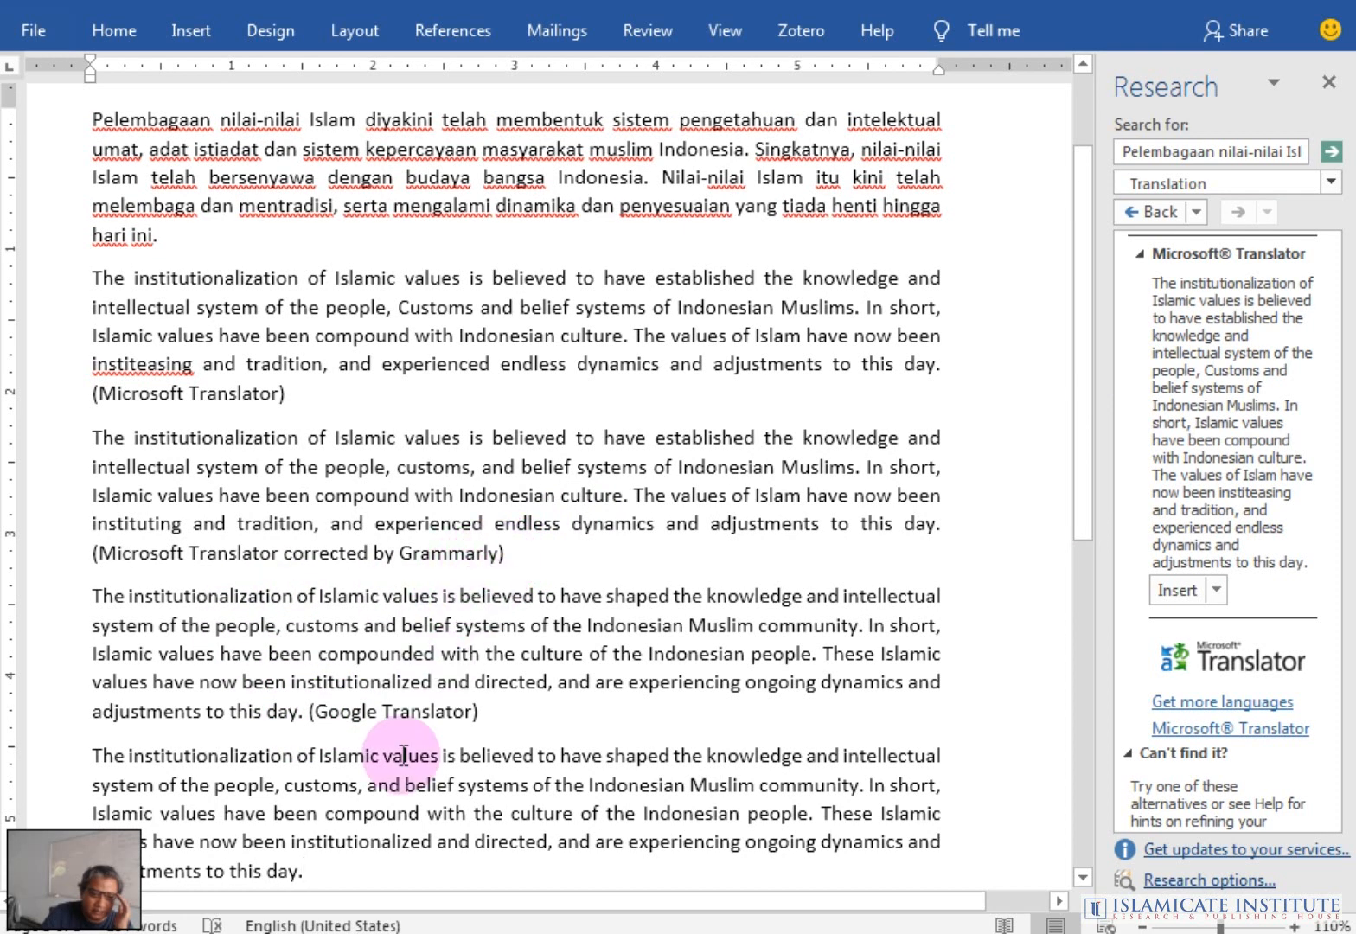
click(354, 872)
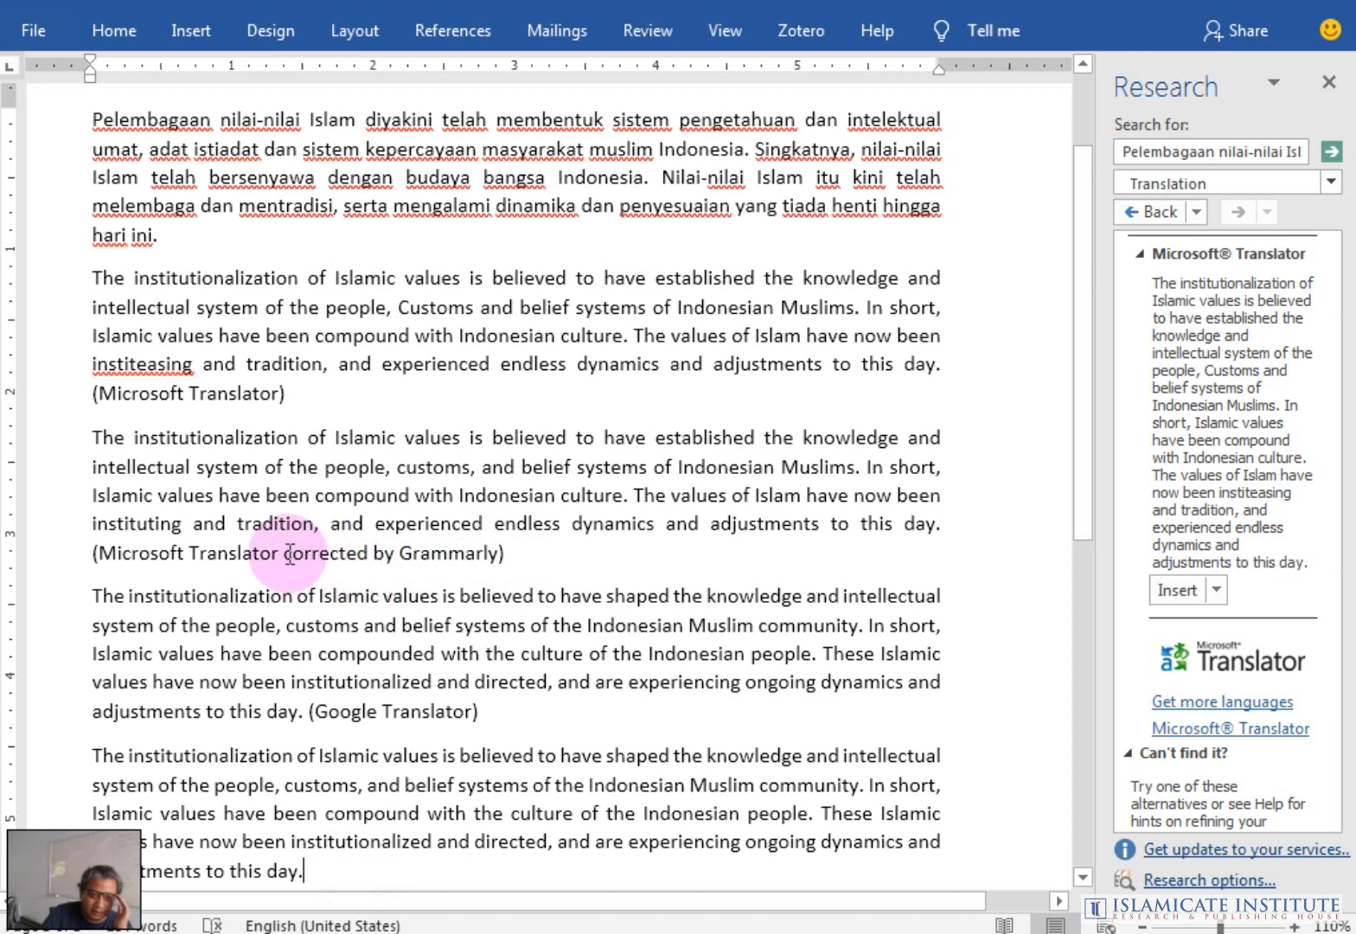
drag(288, 554, 523, 556)
key(ctrl+c)
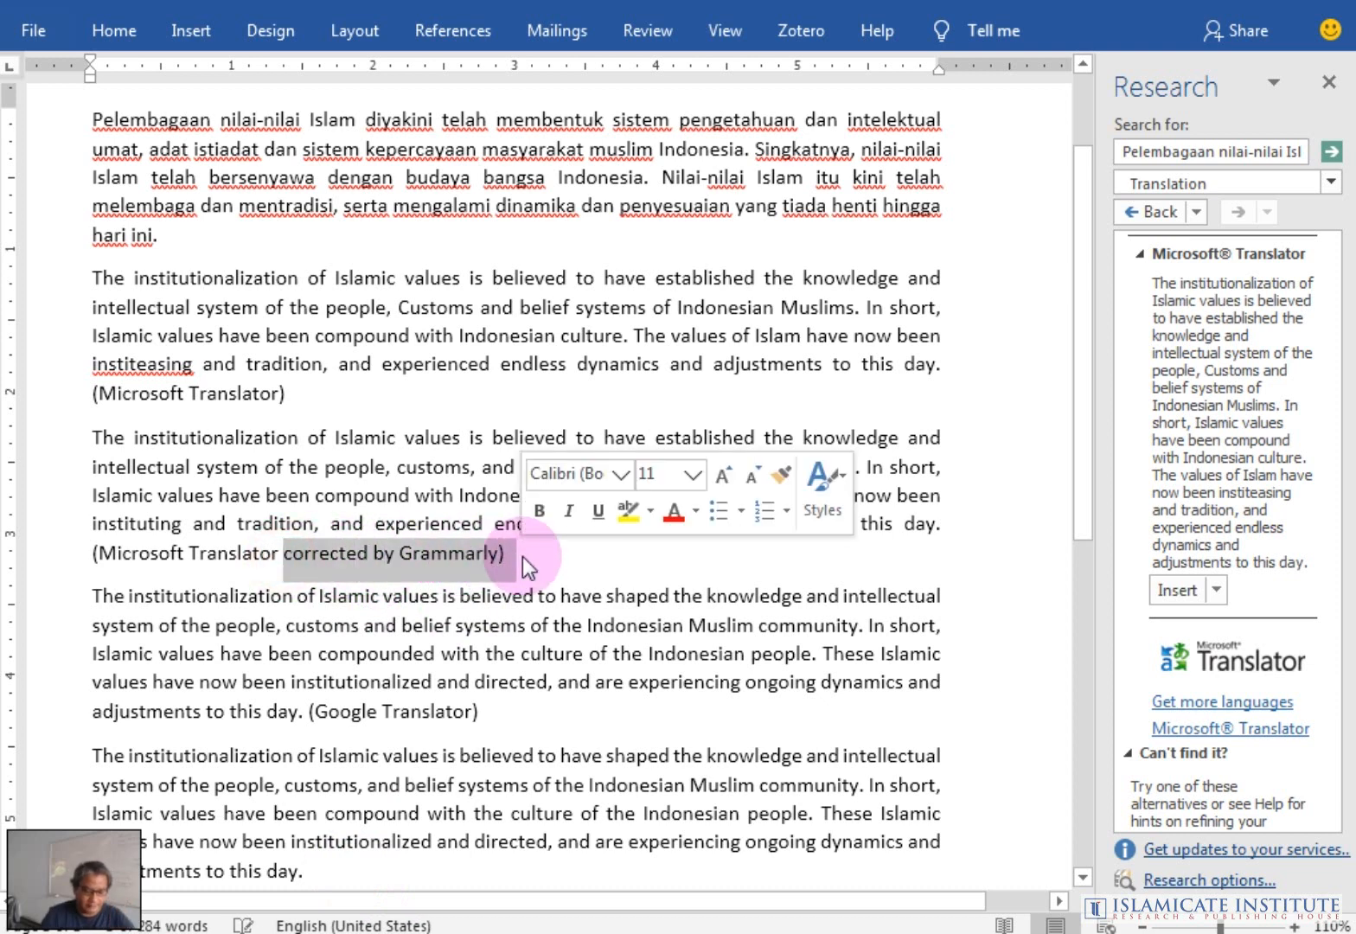
click(401, 875)
key(ctrl+v)
scroll(403, 880, down, 1)
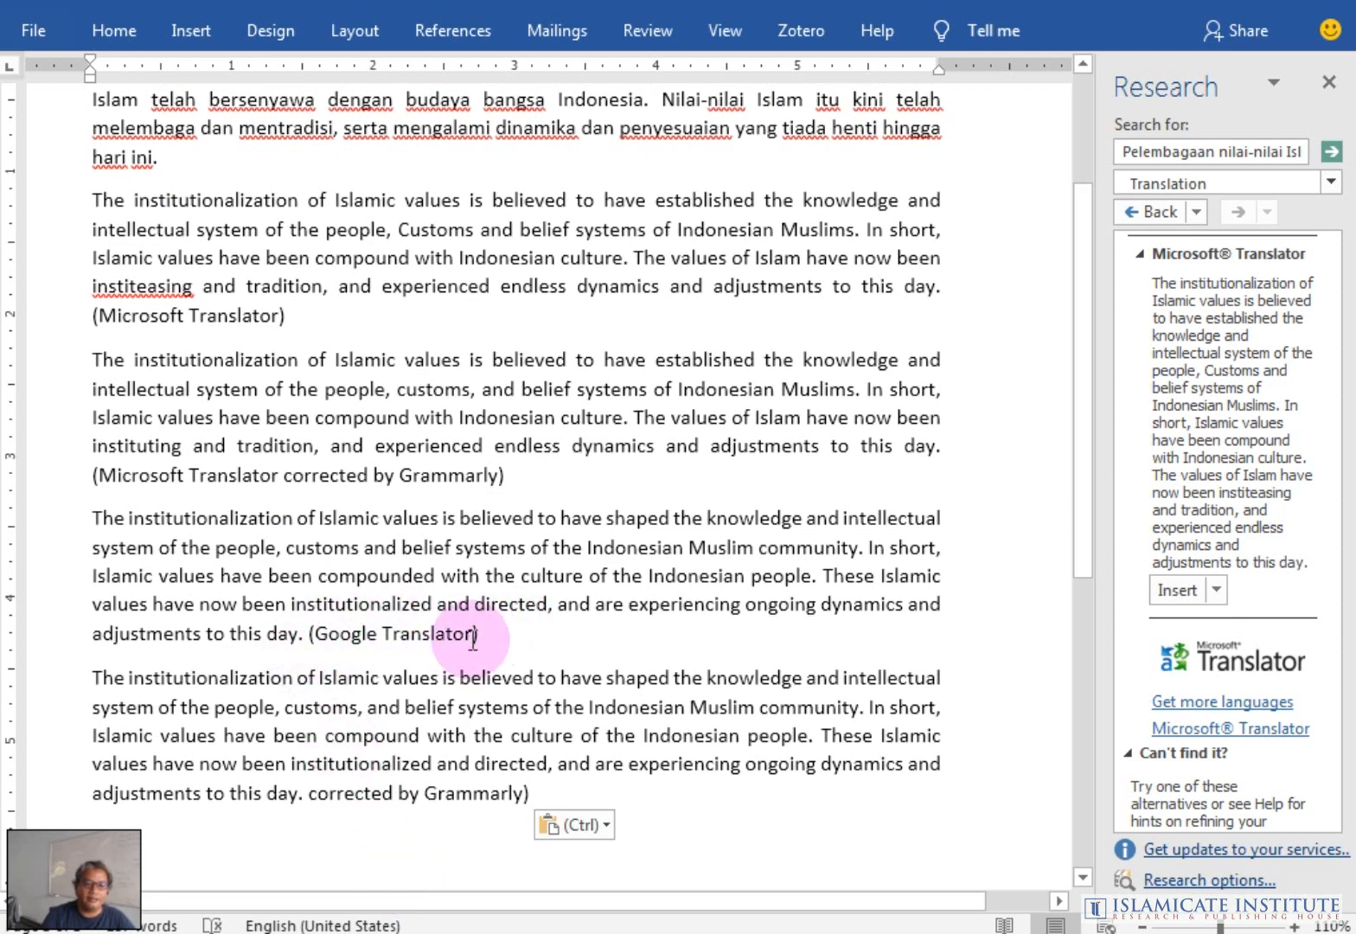
Copy "(Google Translator" from the paragraph above and insert it before "corrected by Grammarly)" to complete the last label
drag(473, 640, 307, 644)
key(ctrl+c)
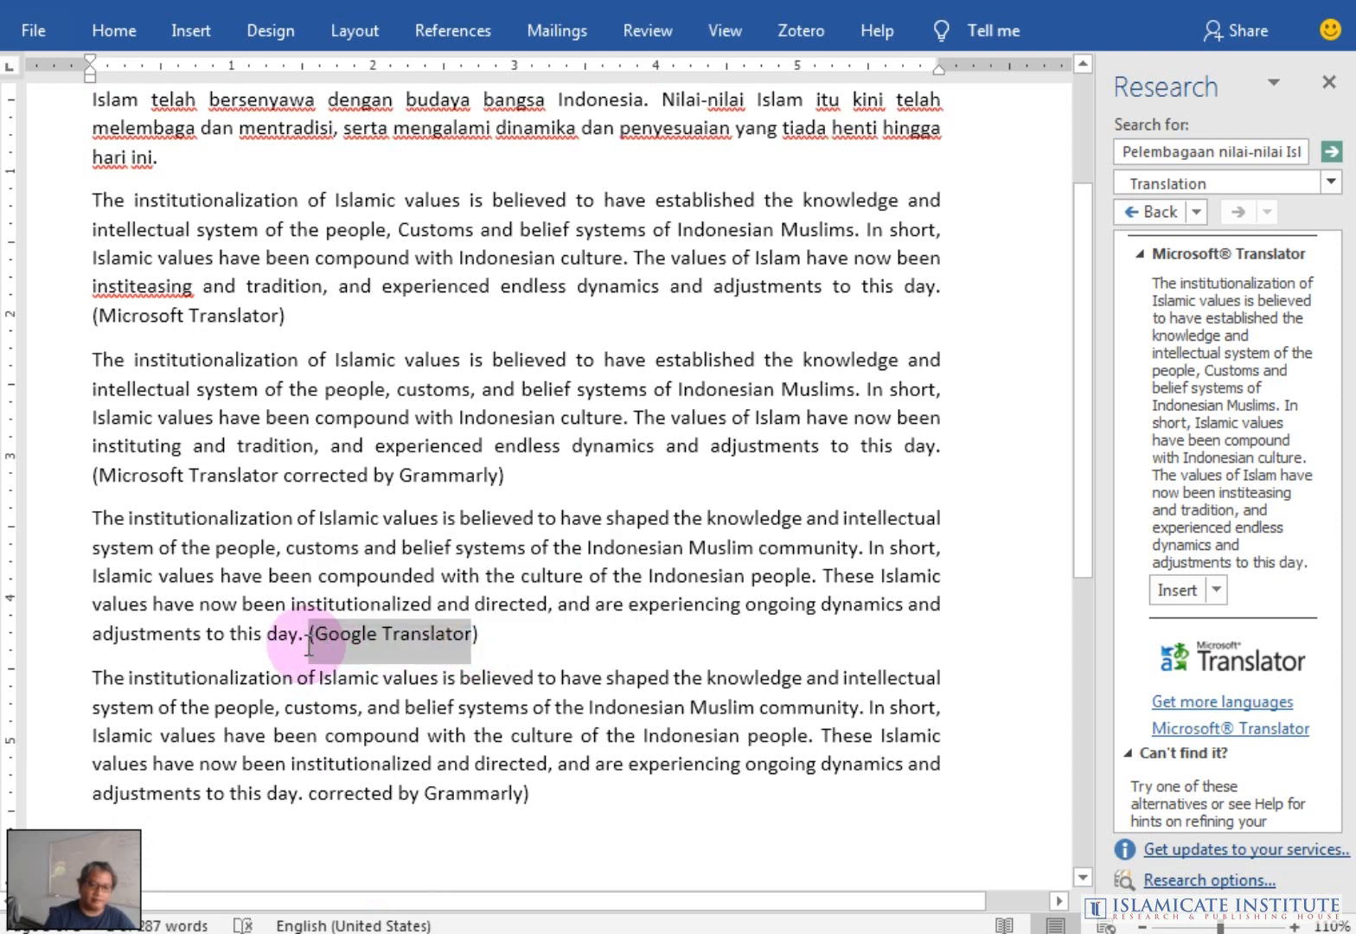
click(308, 793)
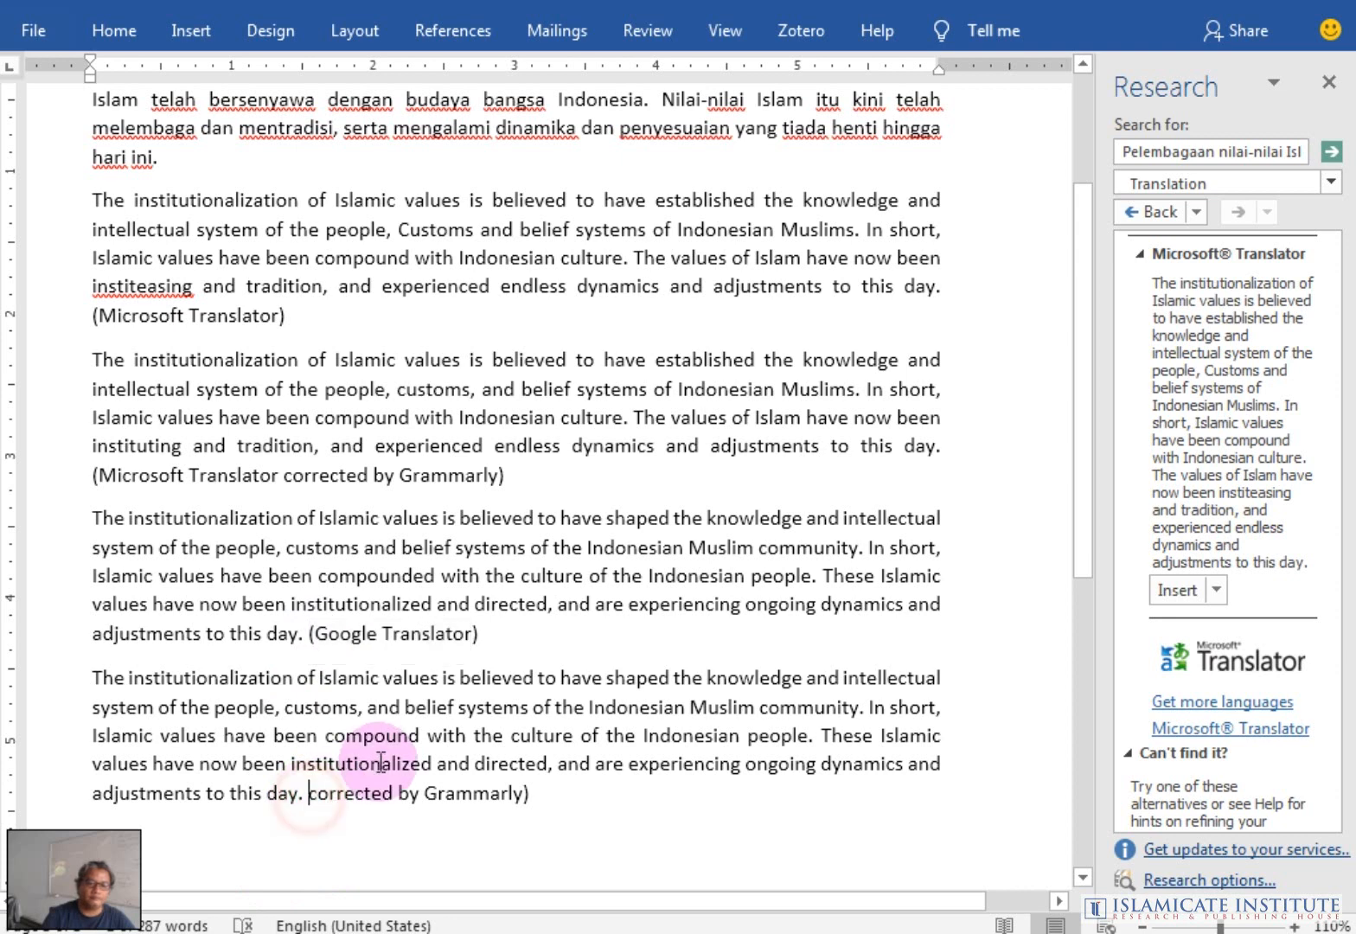
key(ctrl+v)
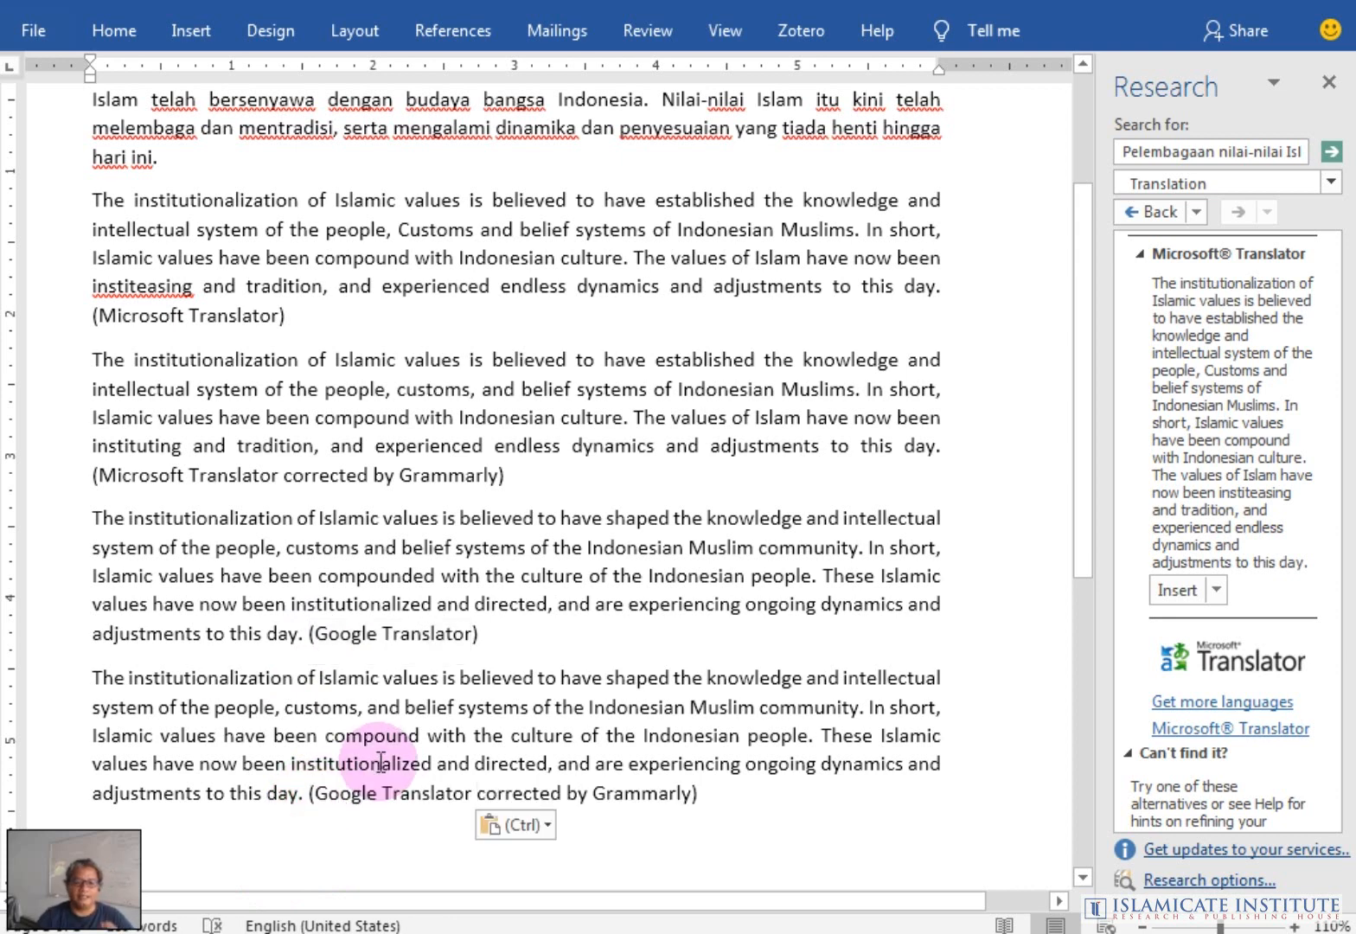
click(755, 813)
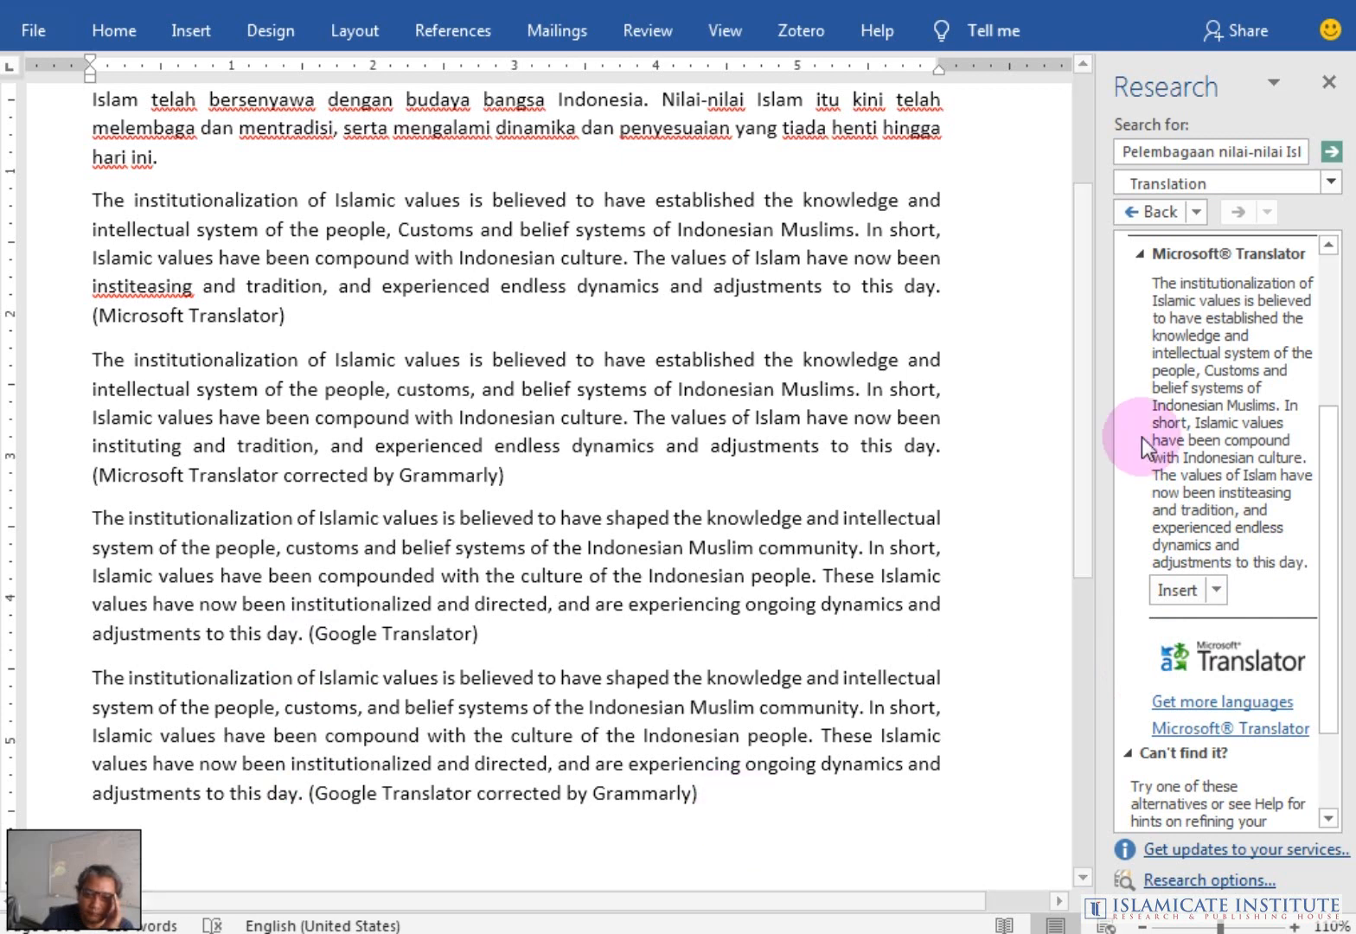
drag(1082, 445, 1083, 409)
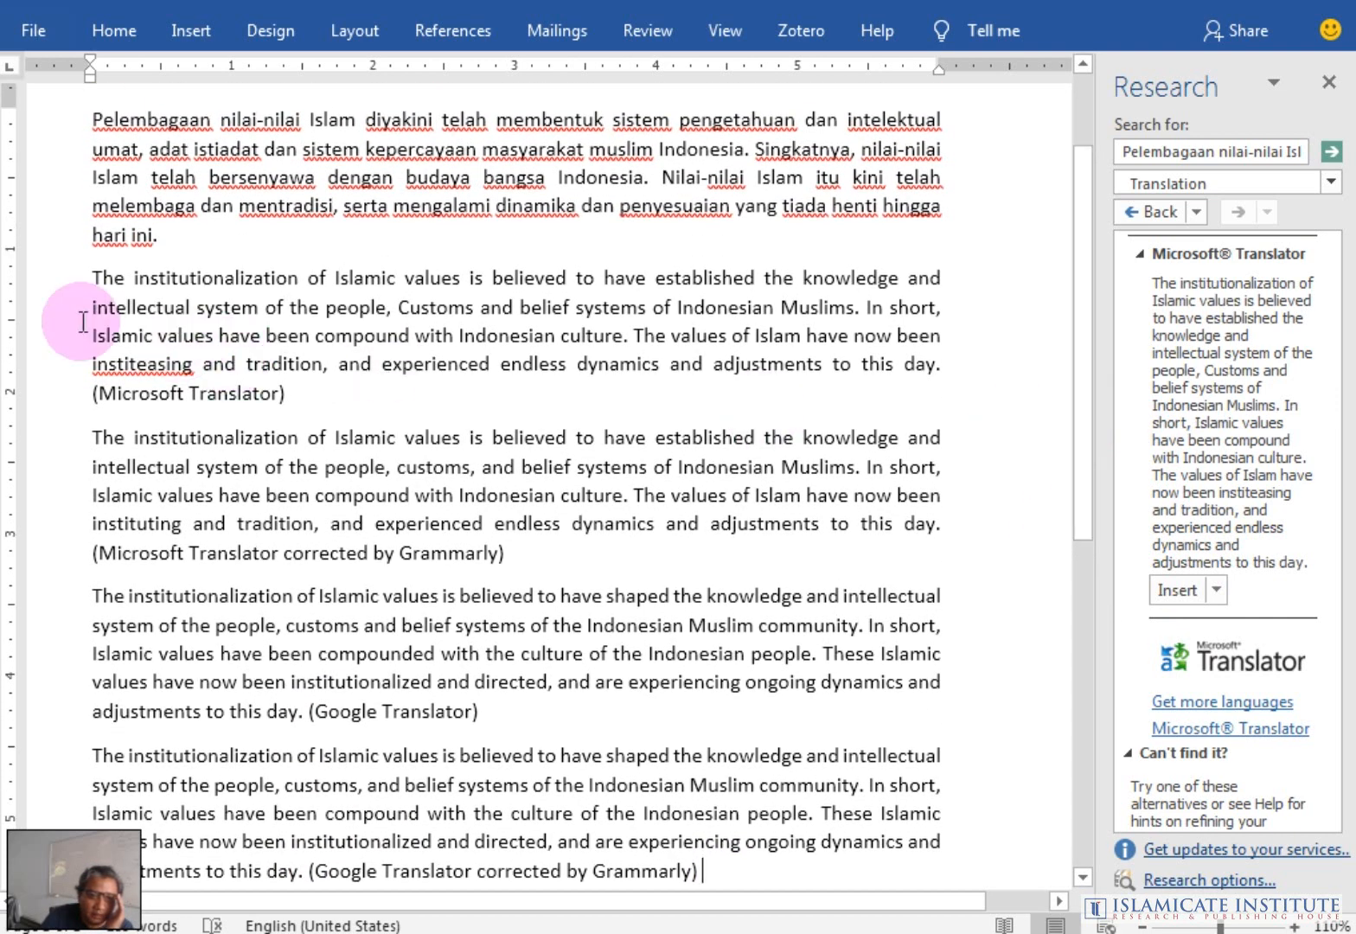
Highlight the whole paragraph labelled "(Microsoft Translator)" in yellow
drag(91, 276, 287, 397)
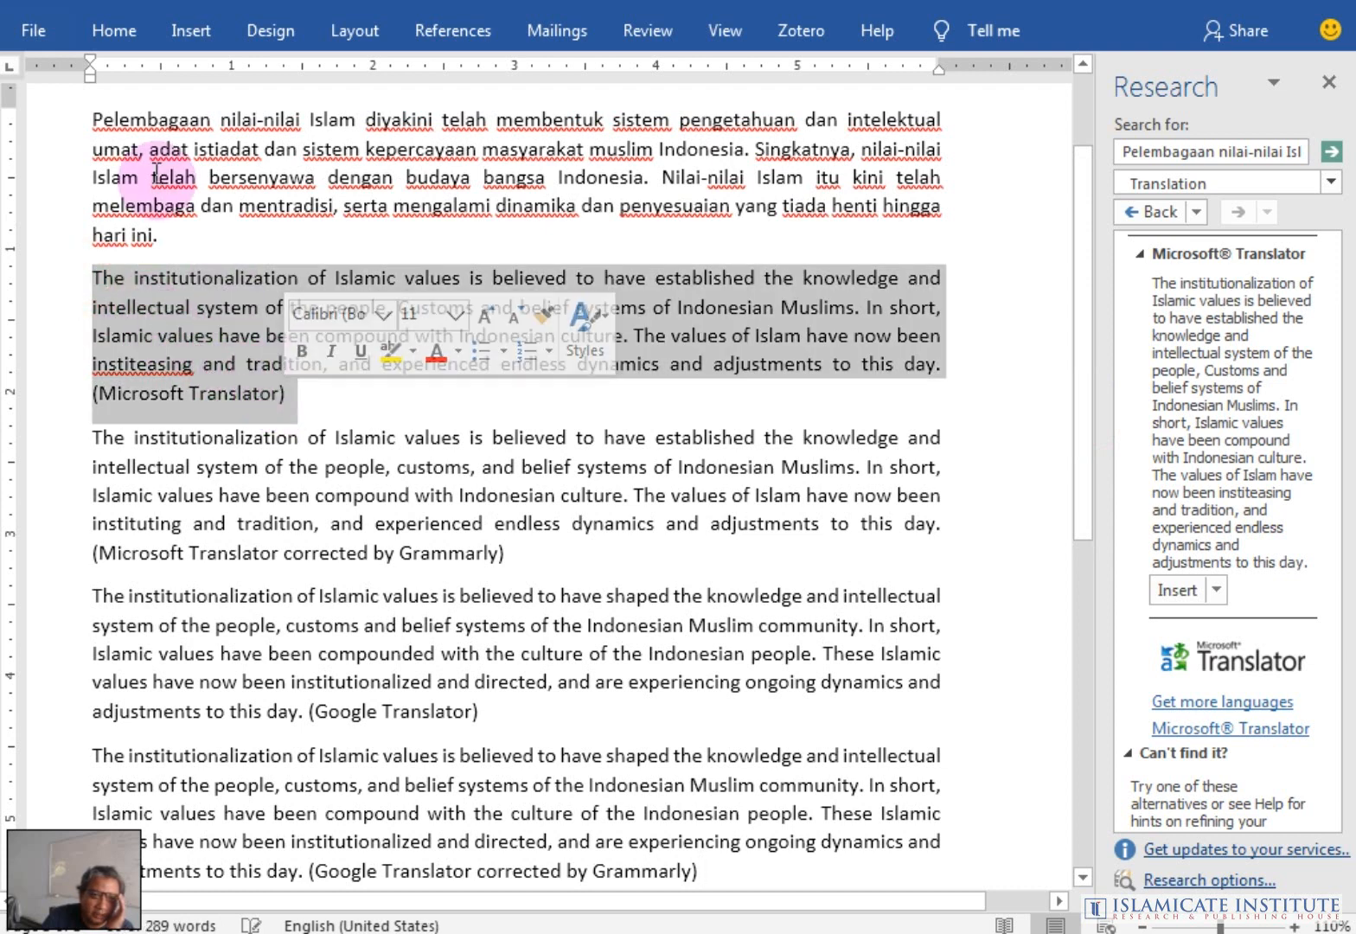
click(108, 31)
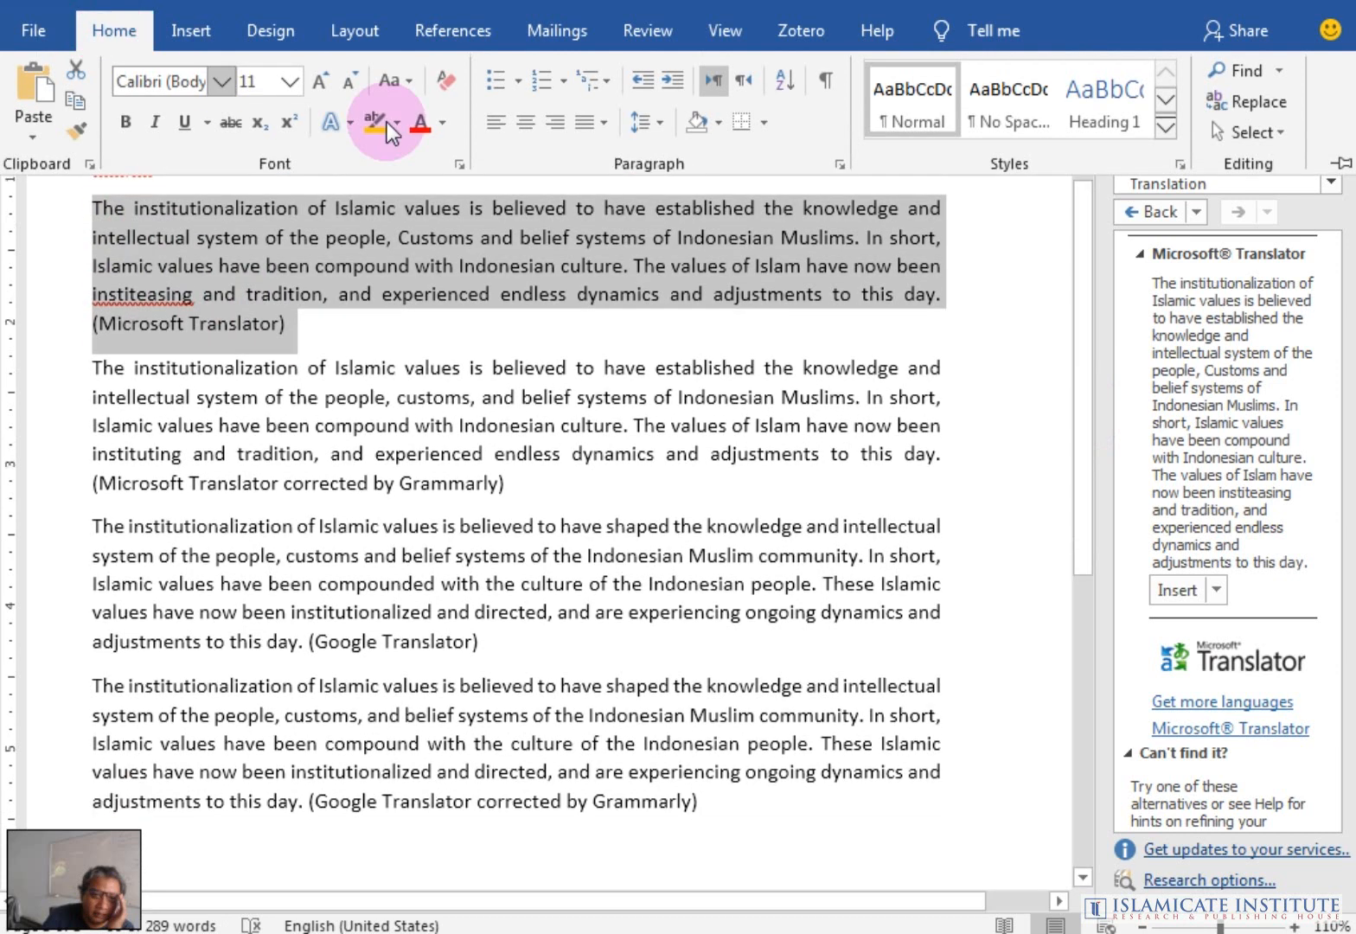
click(400, 123)
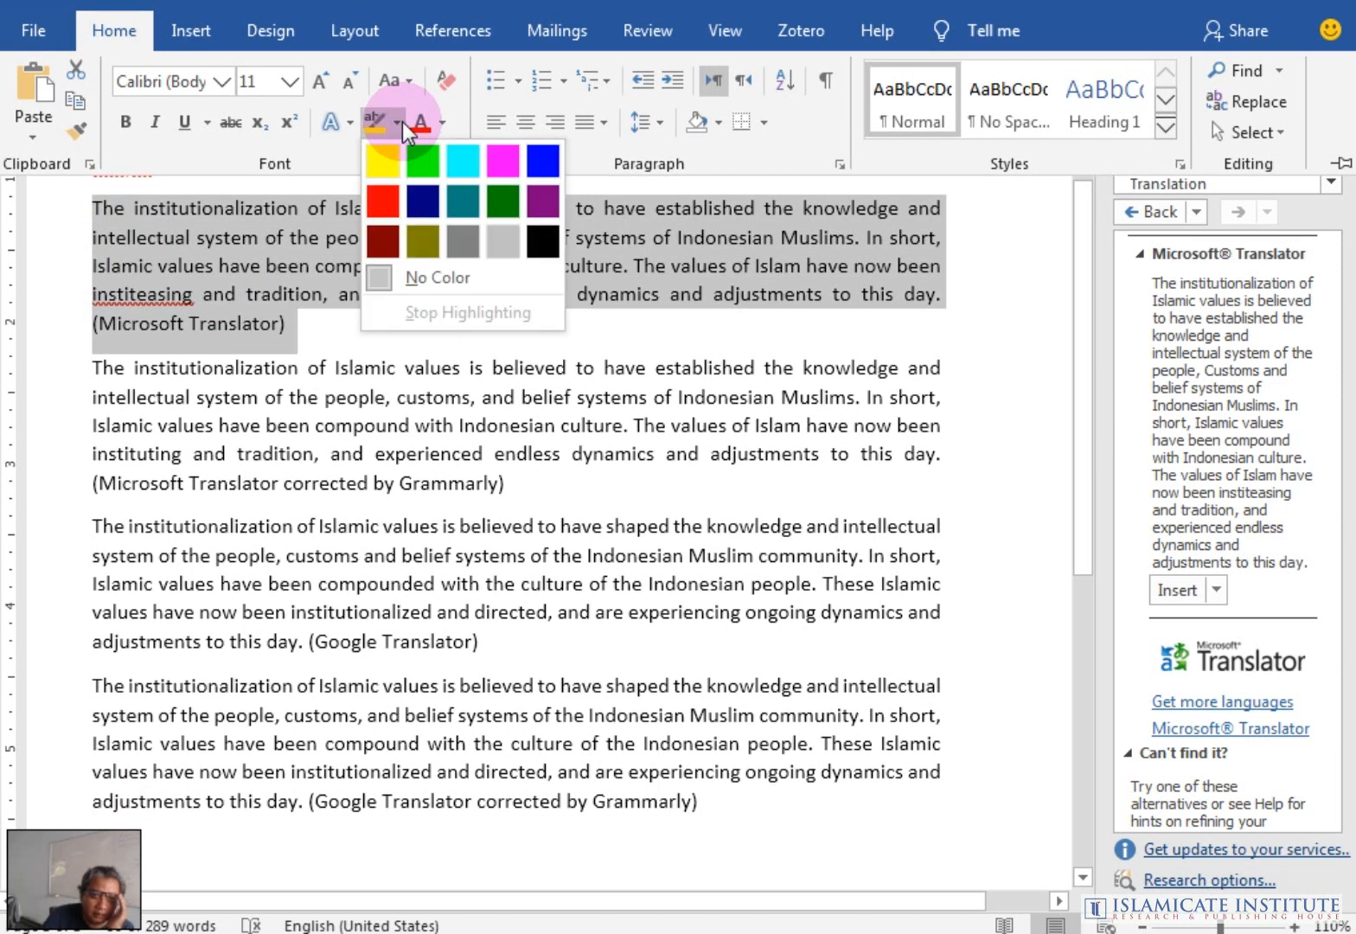
click(382, 160)
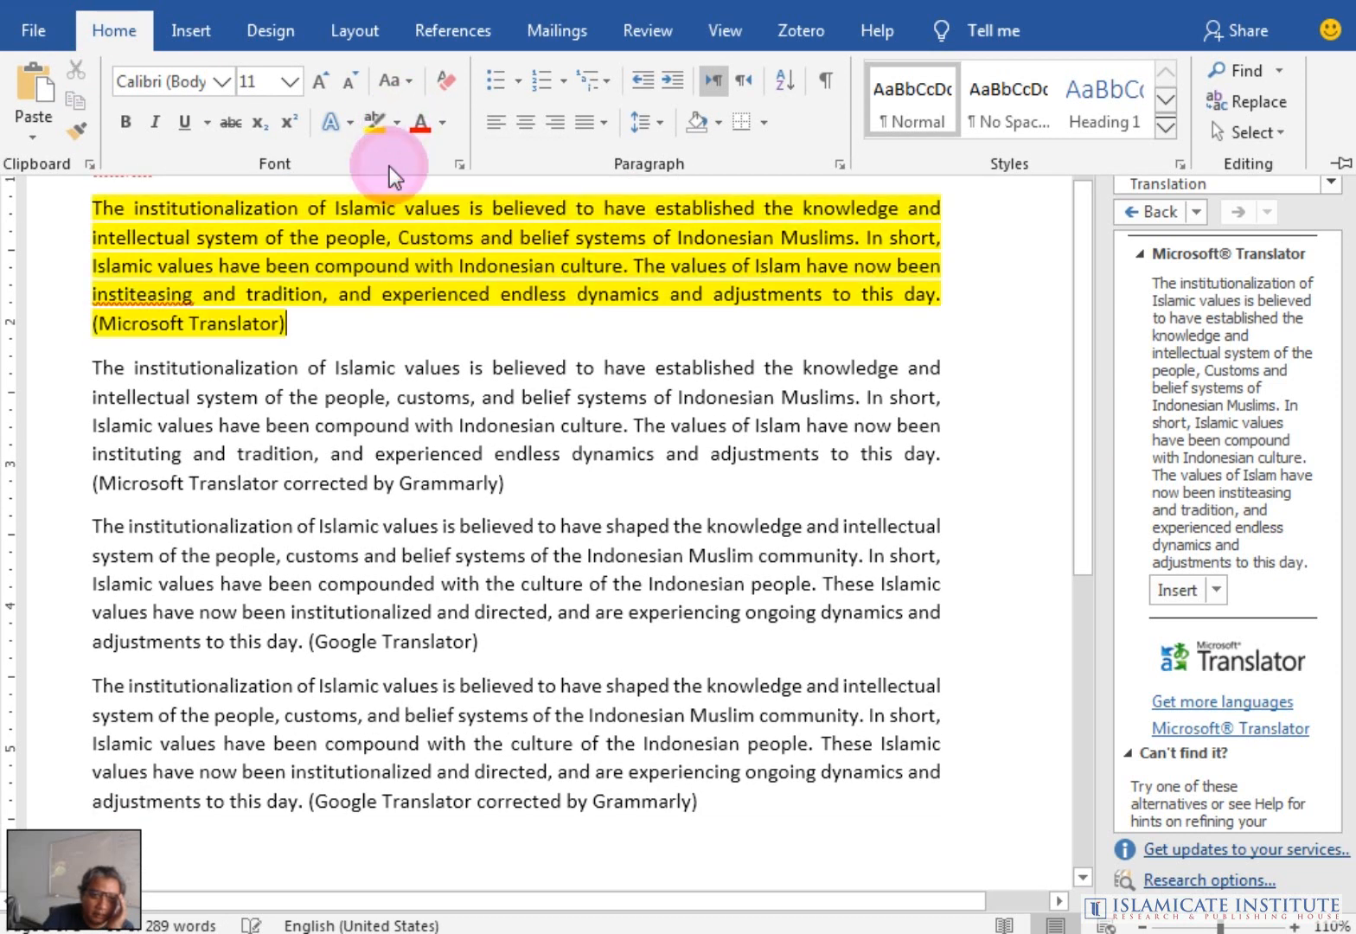
click(444, 331)
Highlight the paragraph labelled "(Microsoft Translator corrected by Grammarly)" in bright green
scroll(446, 332, up, 2)
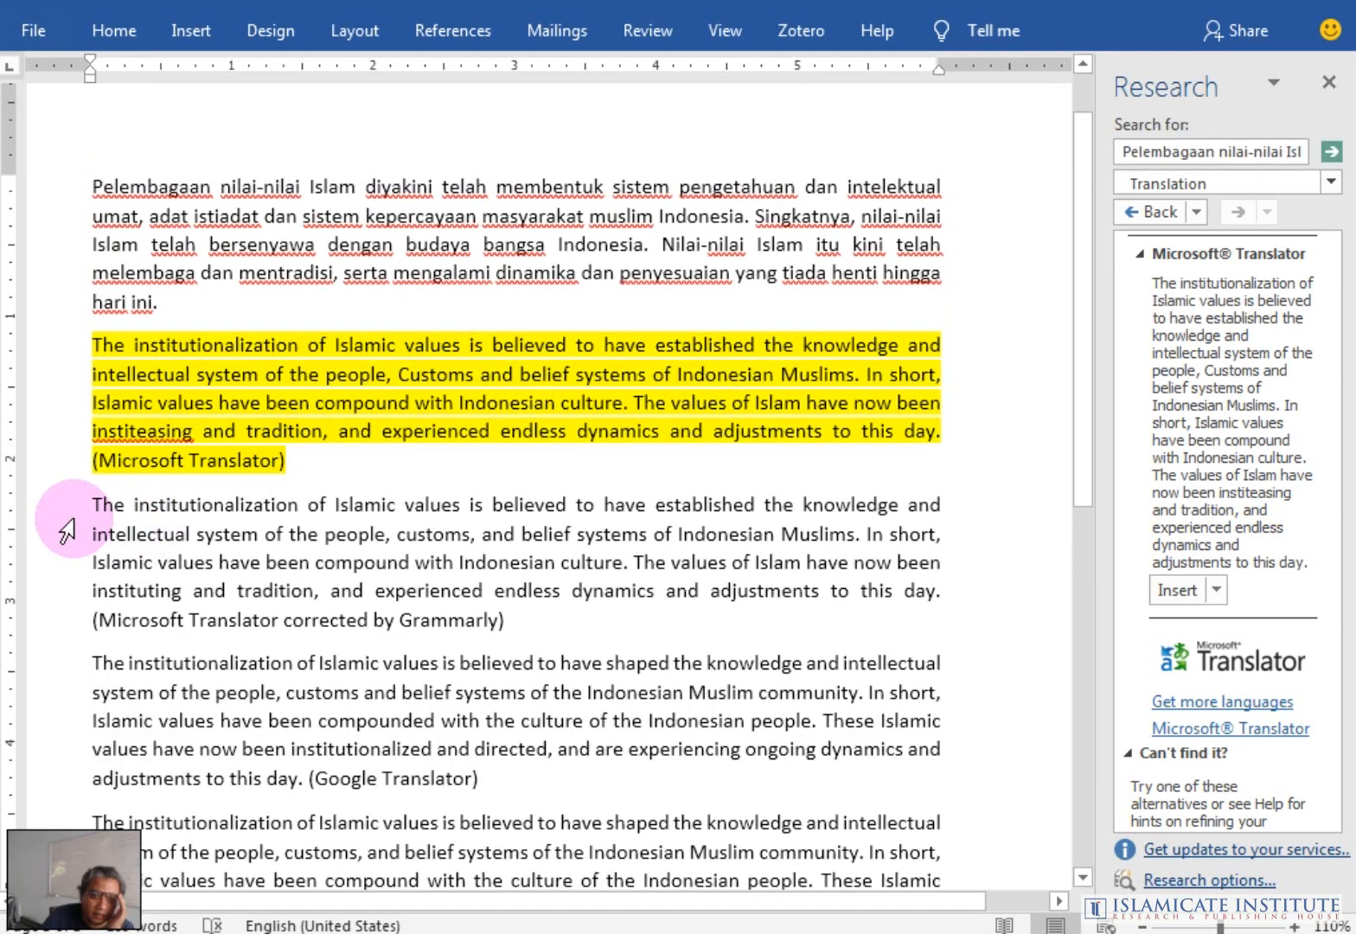
drag(93, 493, 505, 632)
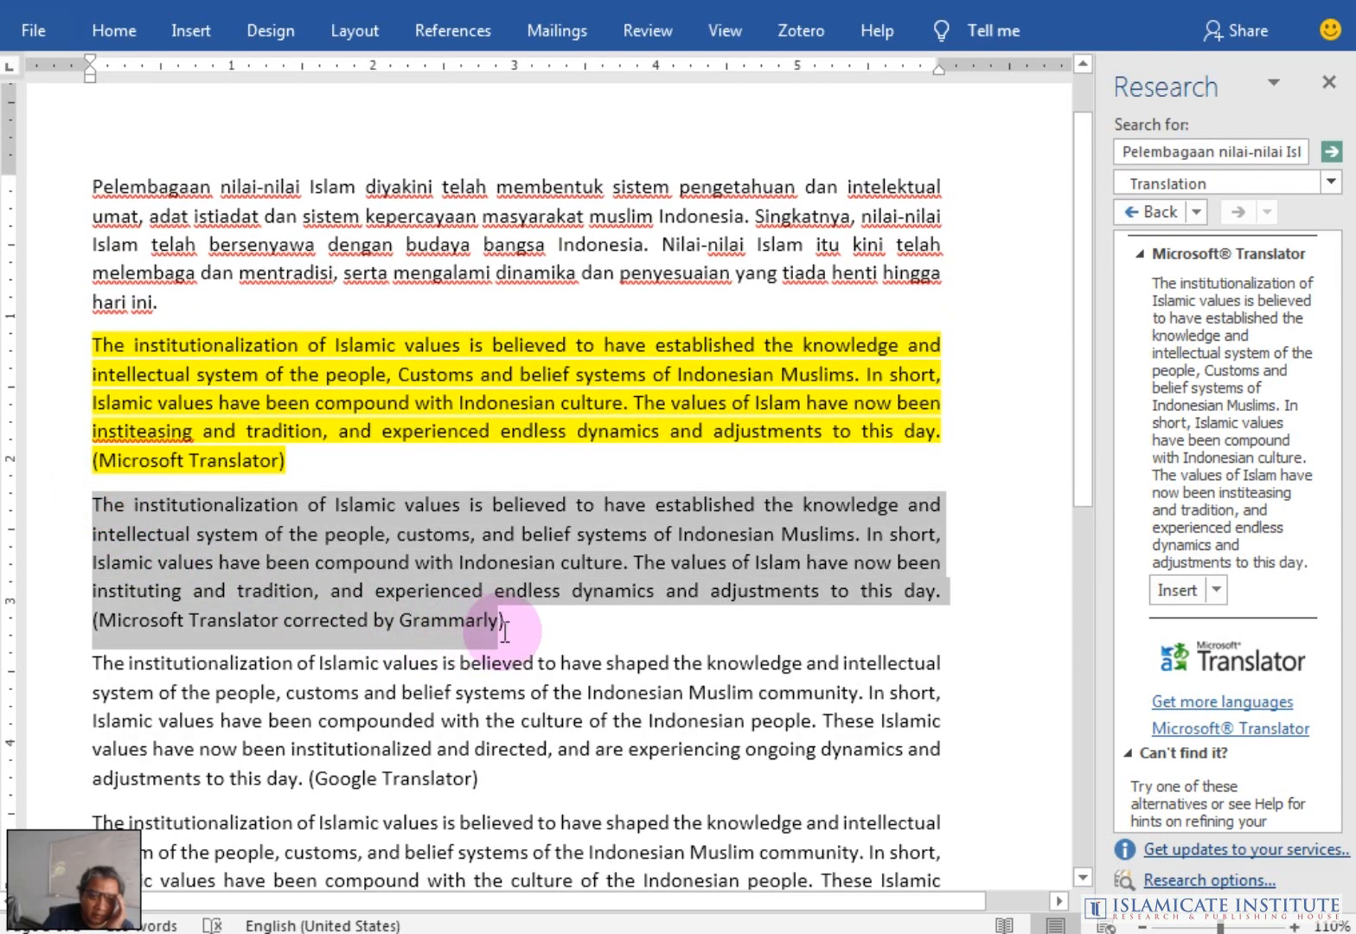
click(126, 33)
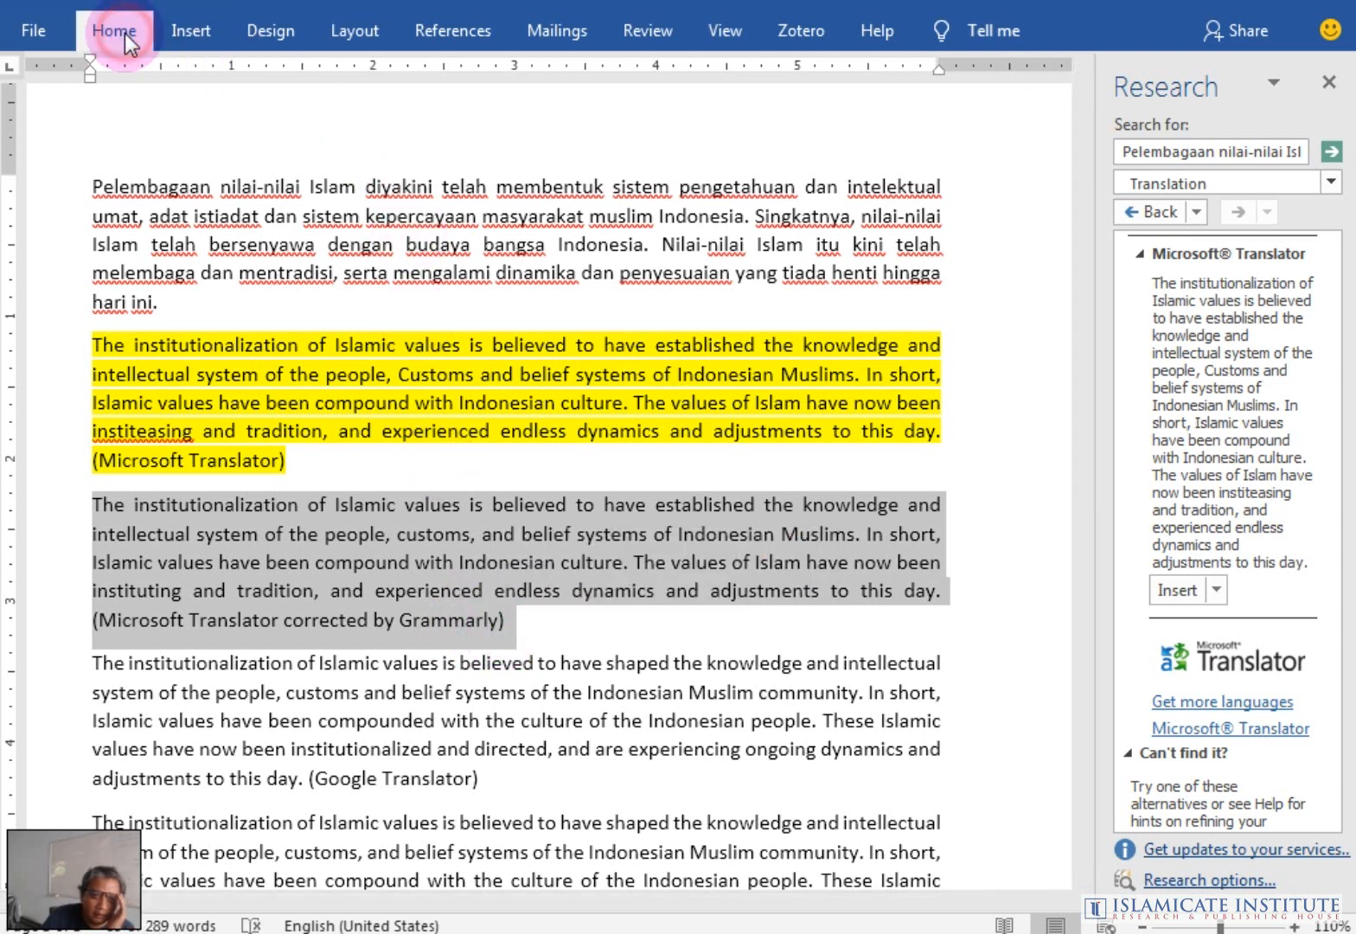
click(396, 122)
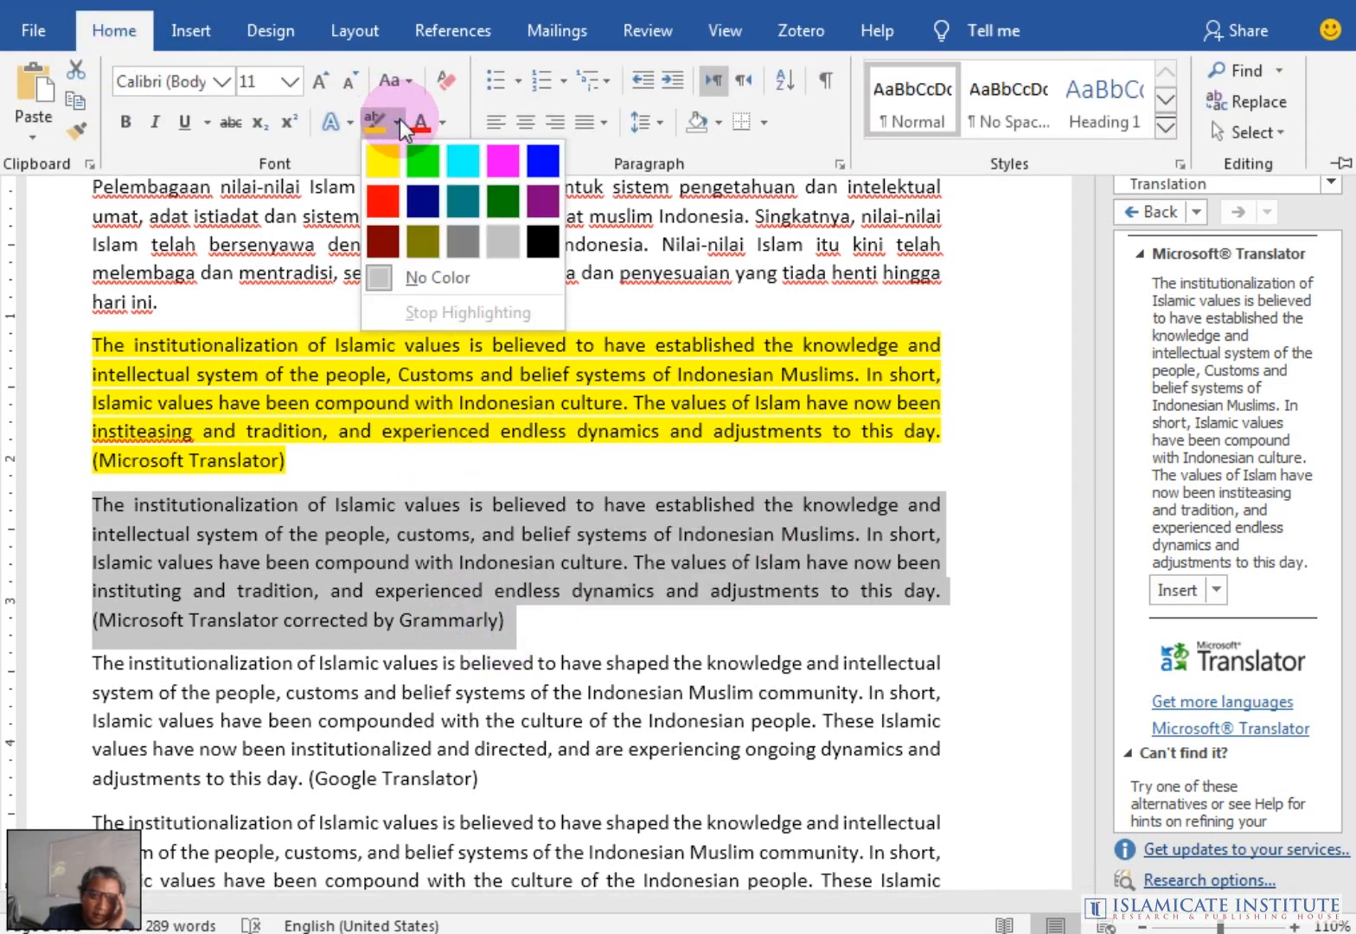
click(412, 156)
click(588, 614)
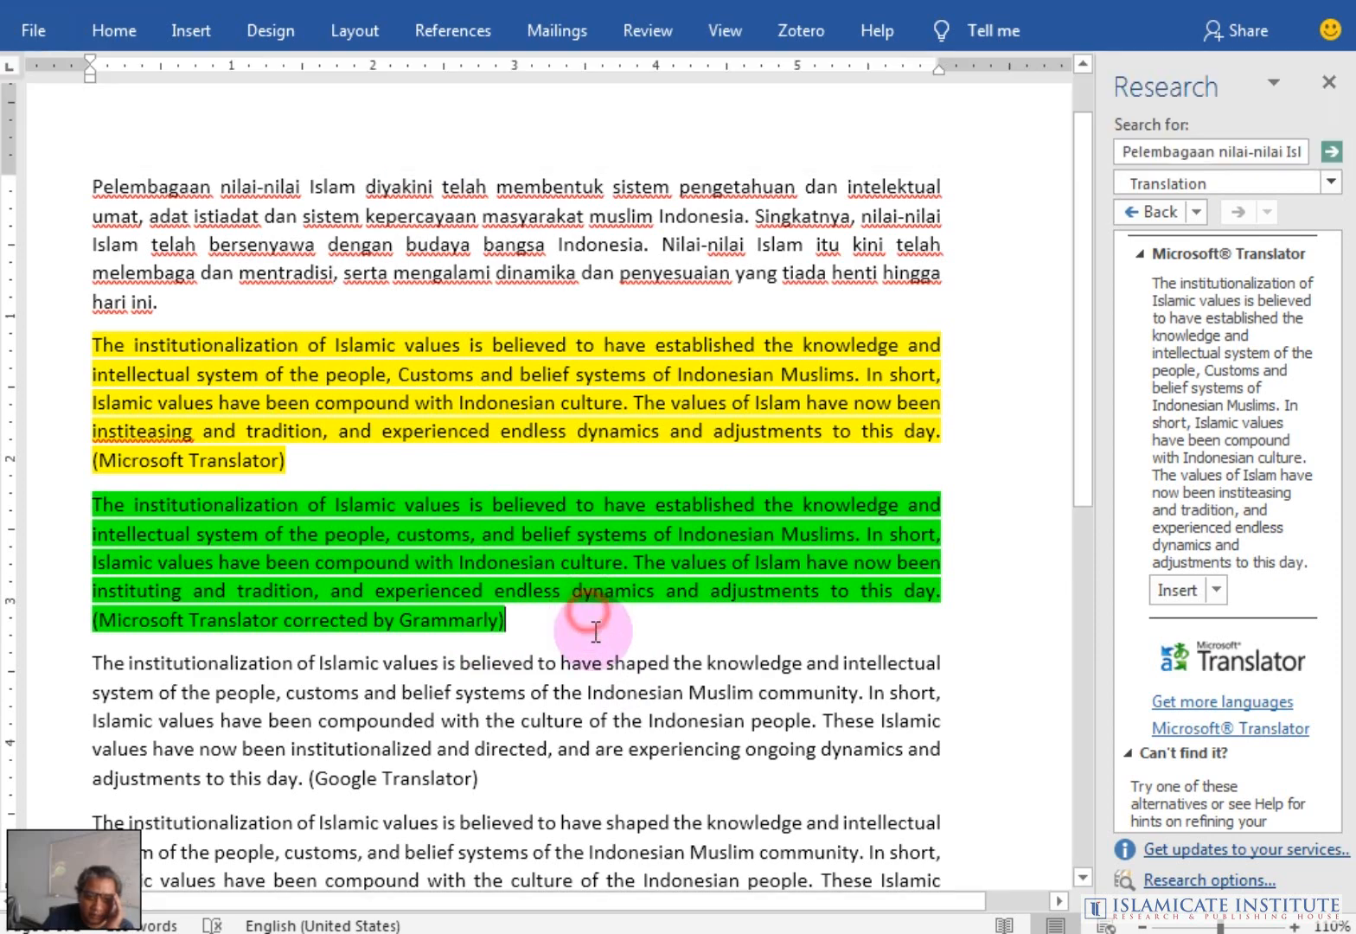
Highlight the whole paragraph labelled "(Google Translator)" in turquoise
drag(1075, 347, 1083, 442)
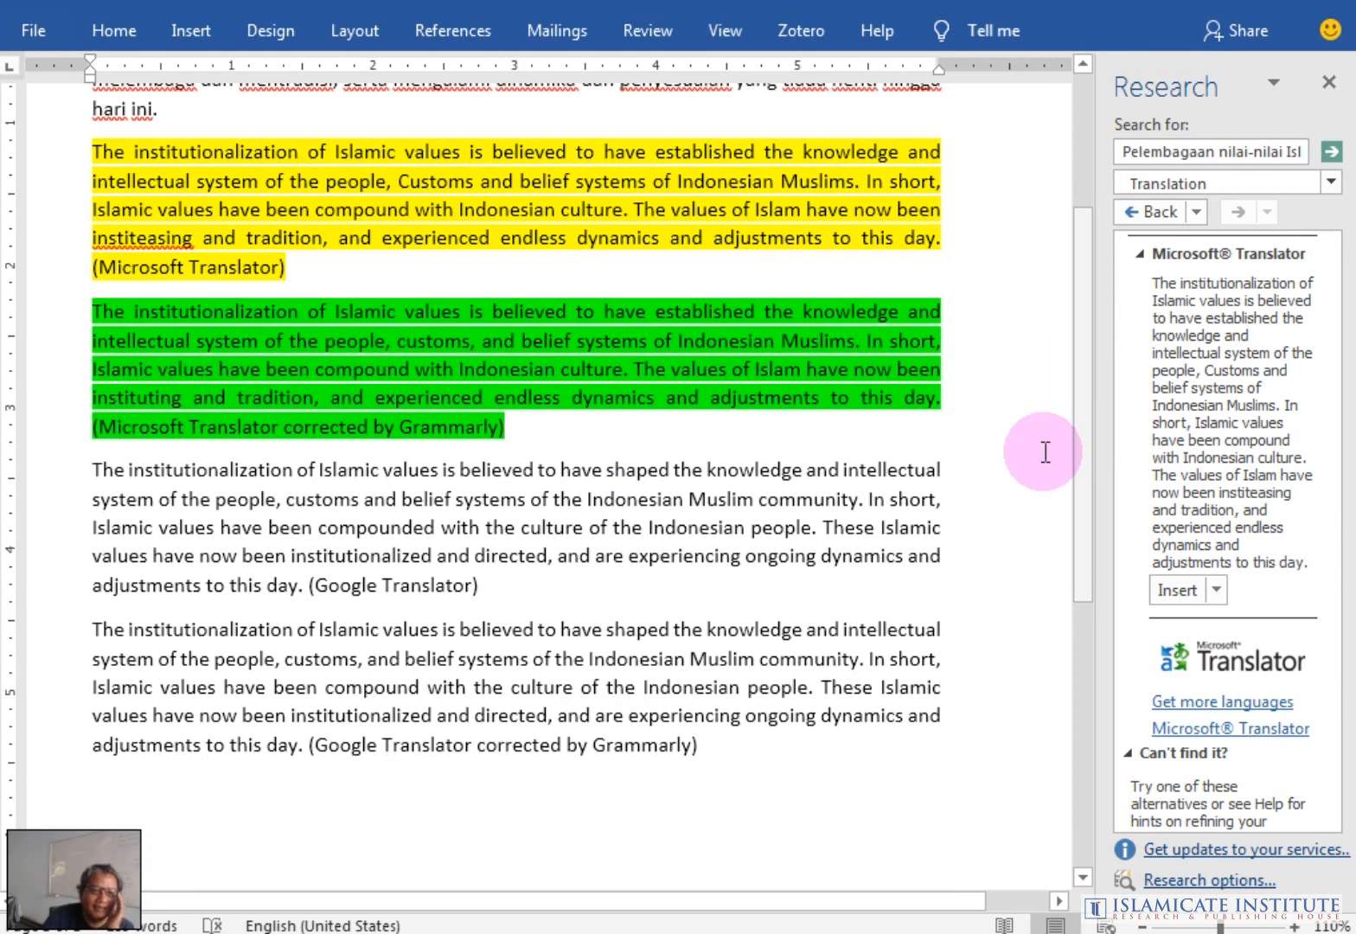
click(92, 468)
triple_click(177, 523)
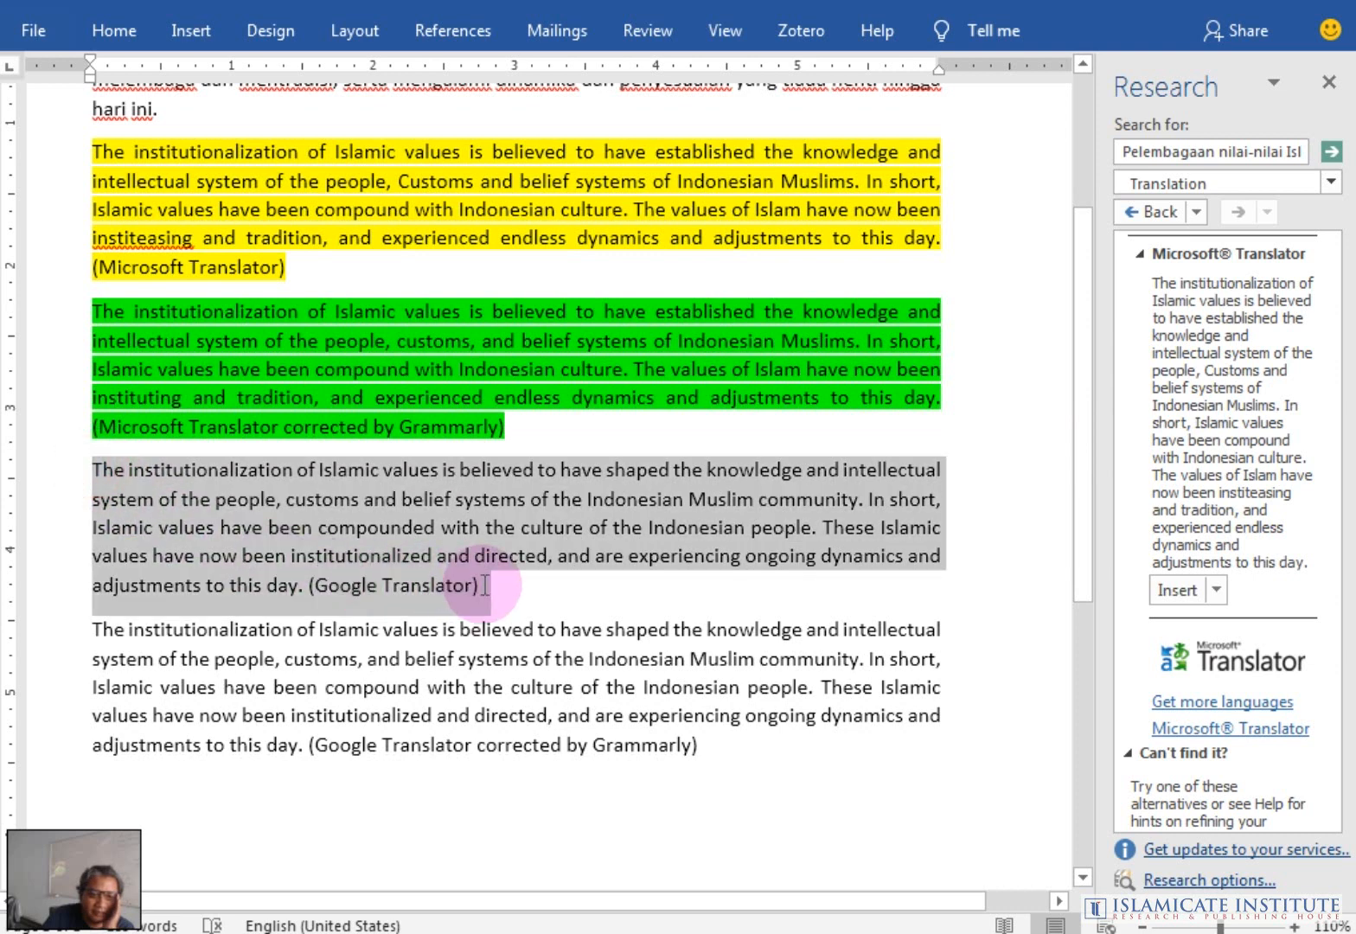
click(121, 35)
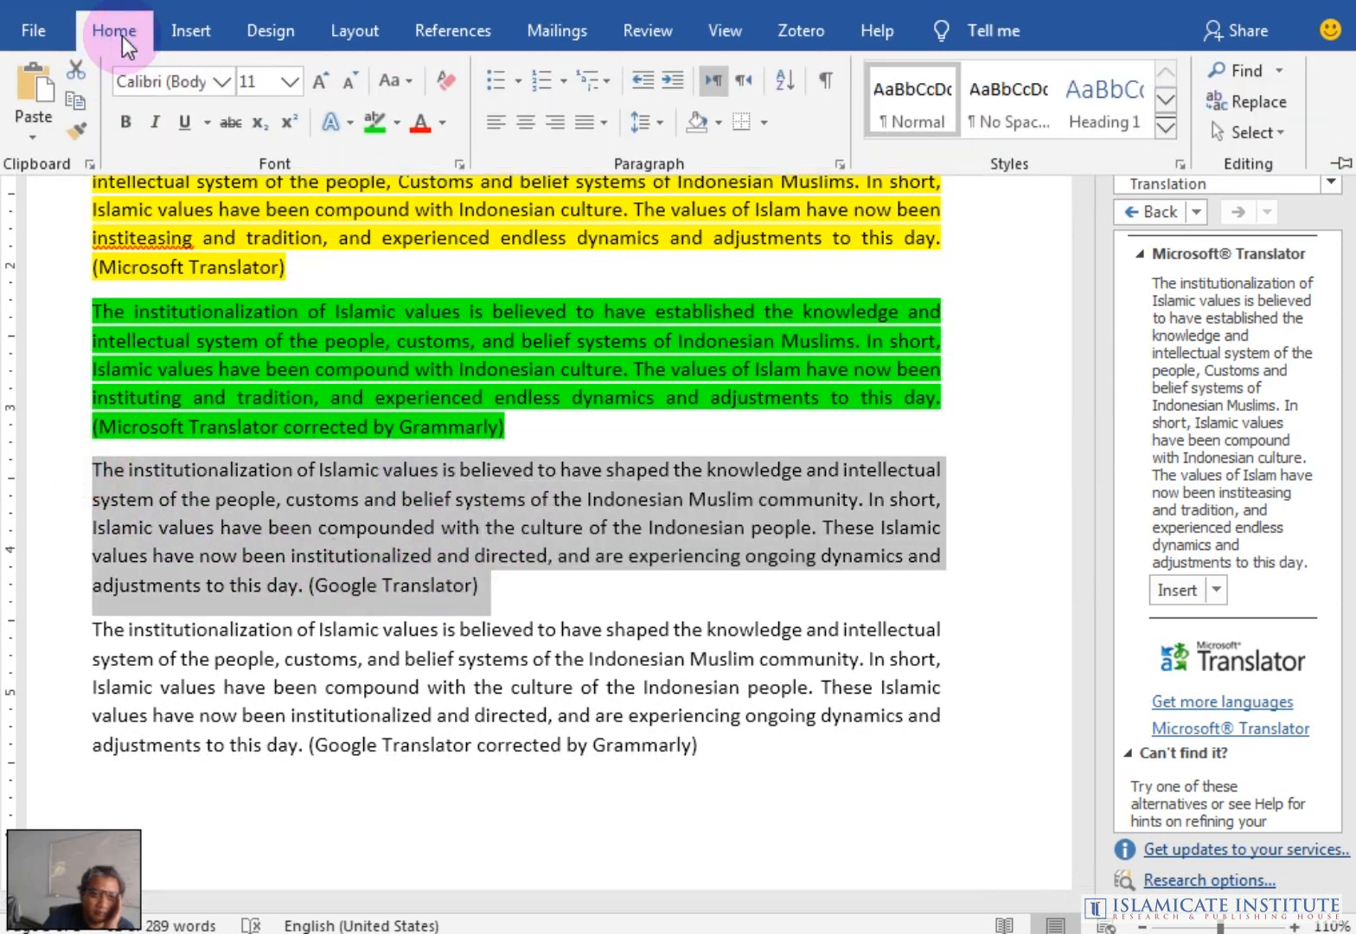
click(397, 121)
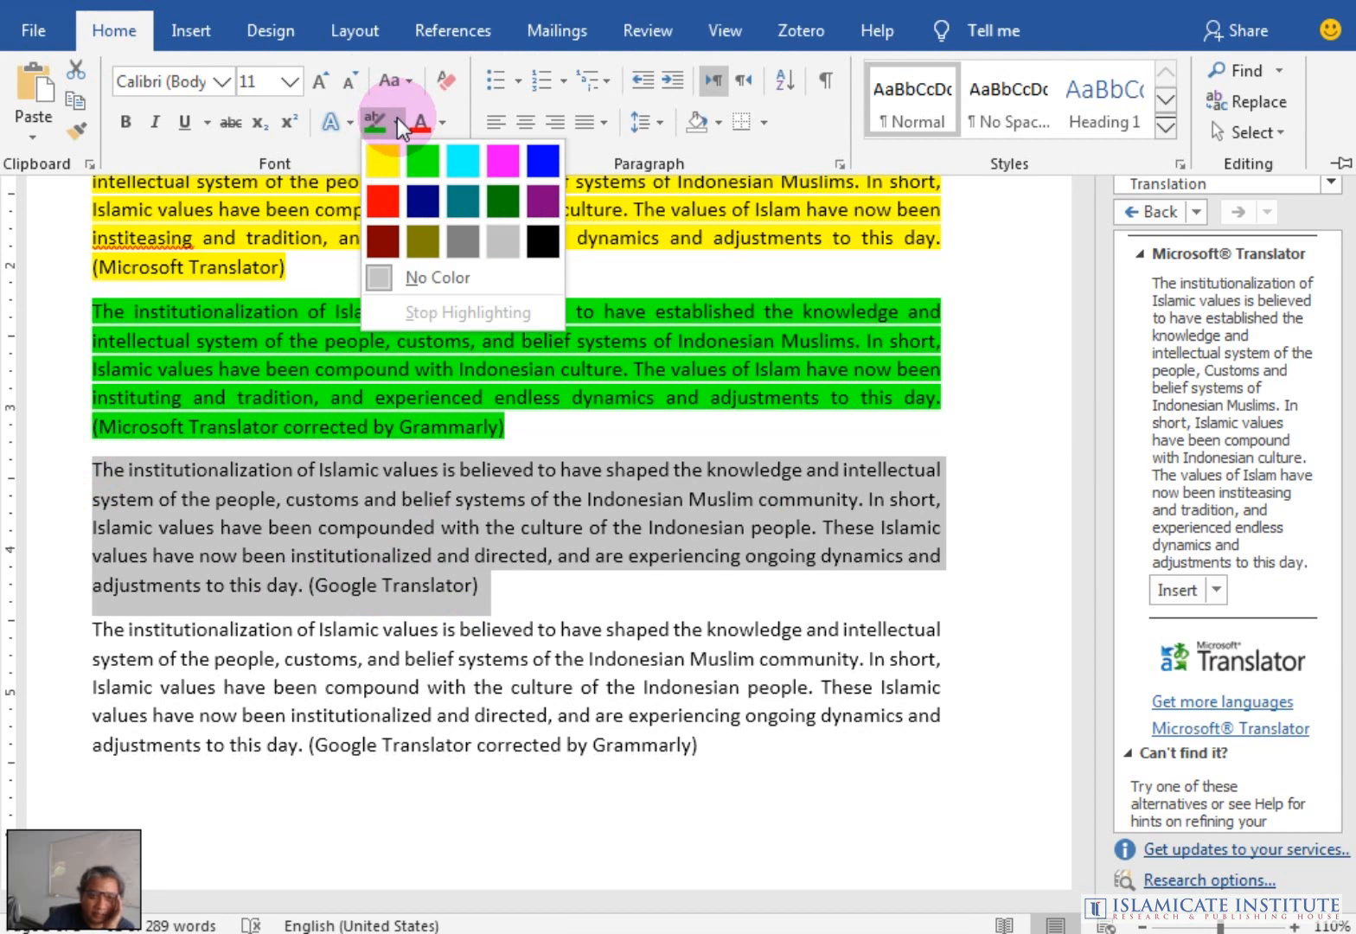
click(460, 159)
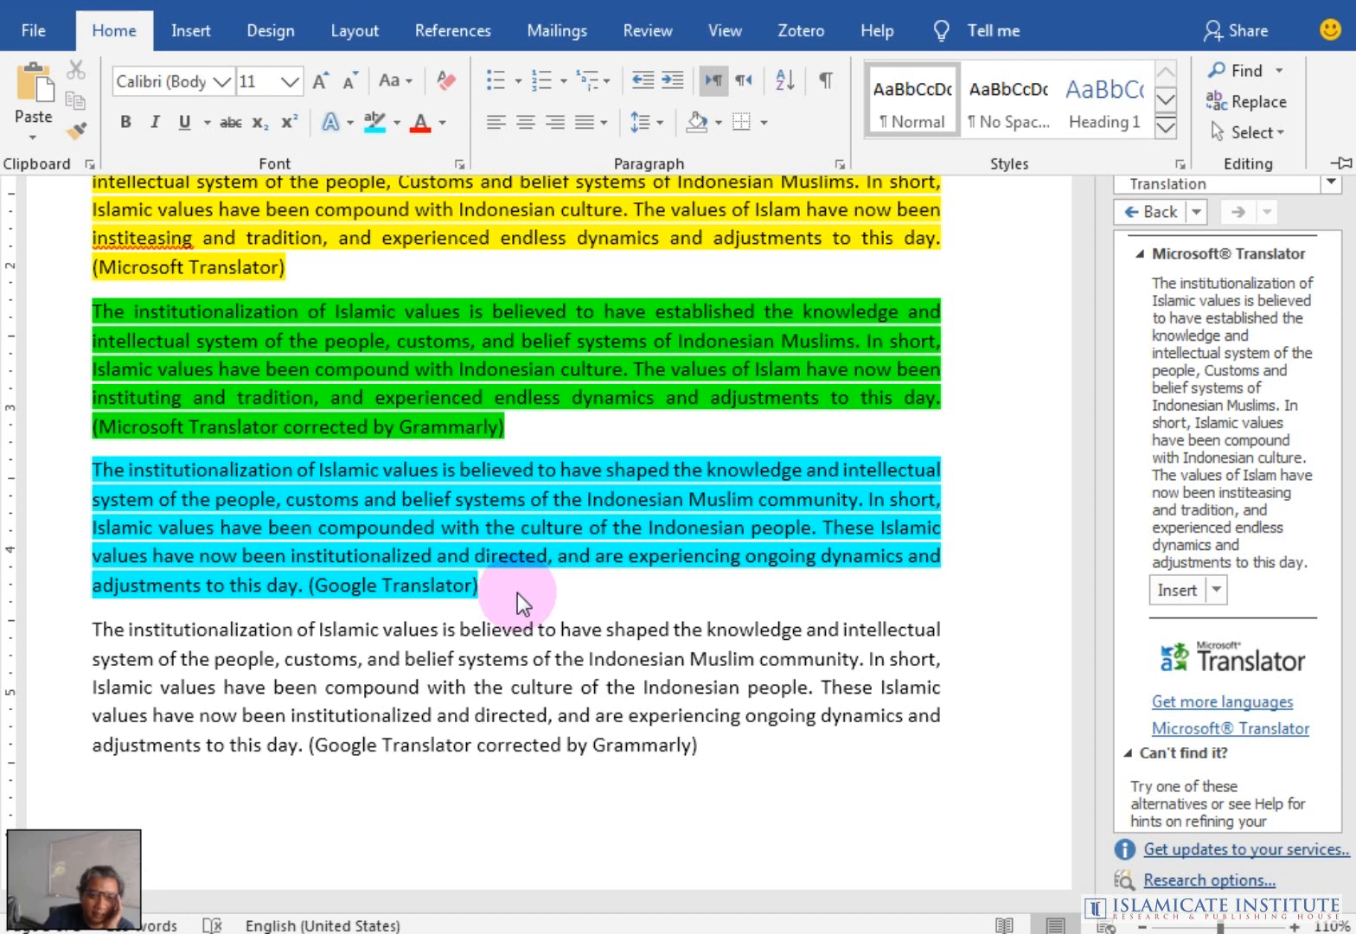
click(516, 603)
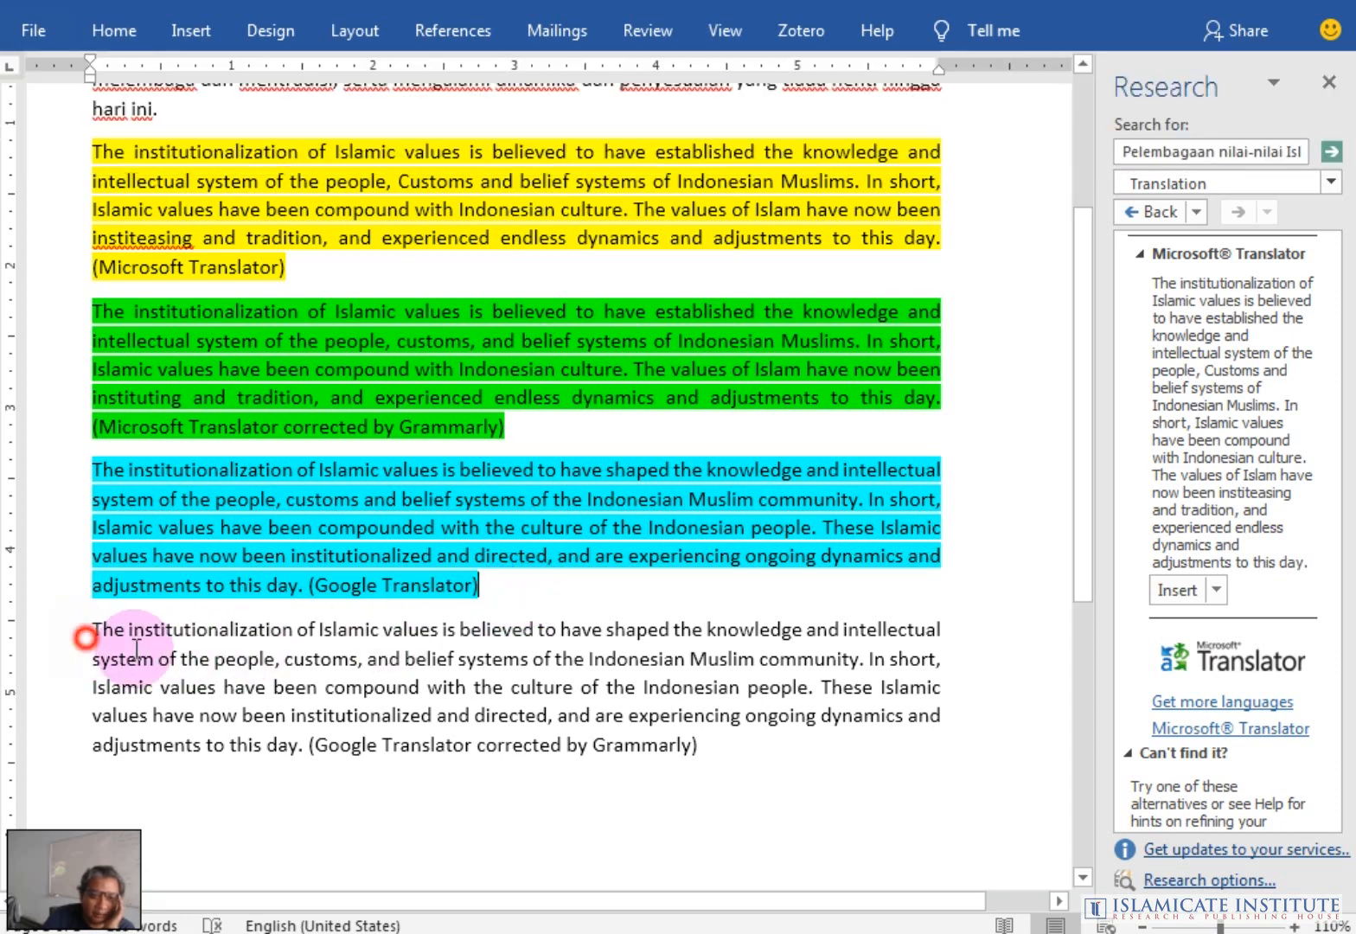
Highlight the last paragraph, labelled "(Google Translator corrected by Grammarly)", in bright green
drag(136, 649, 704, 746)
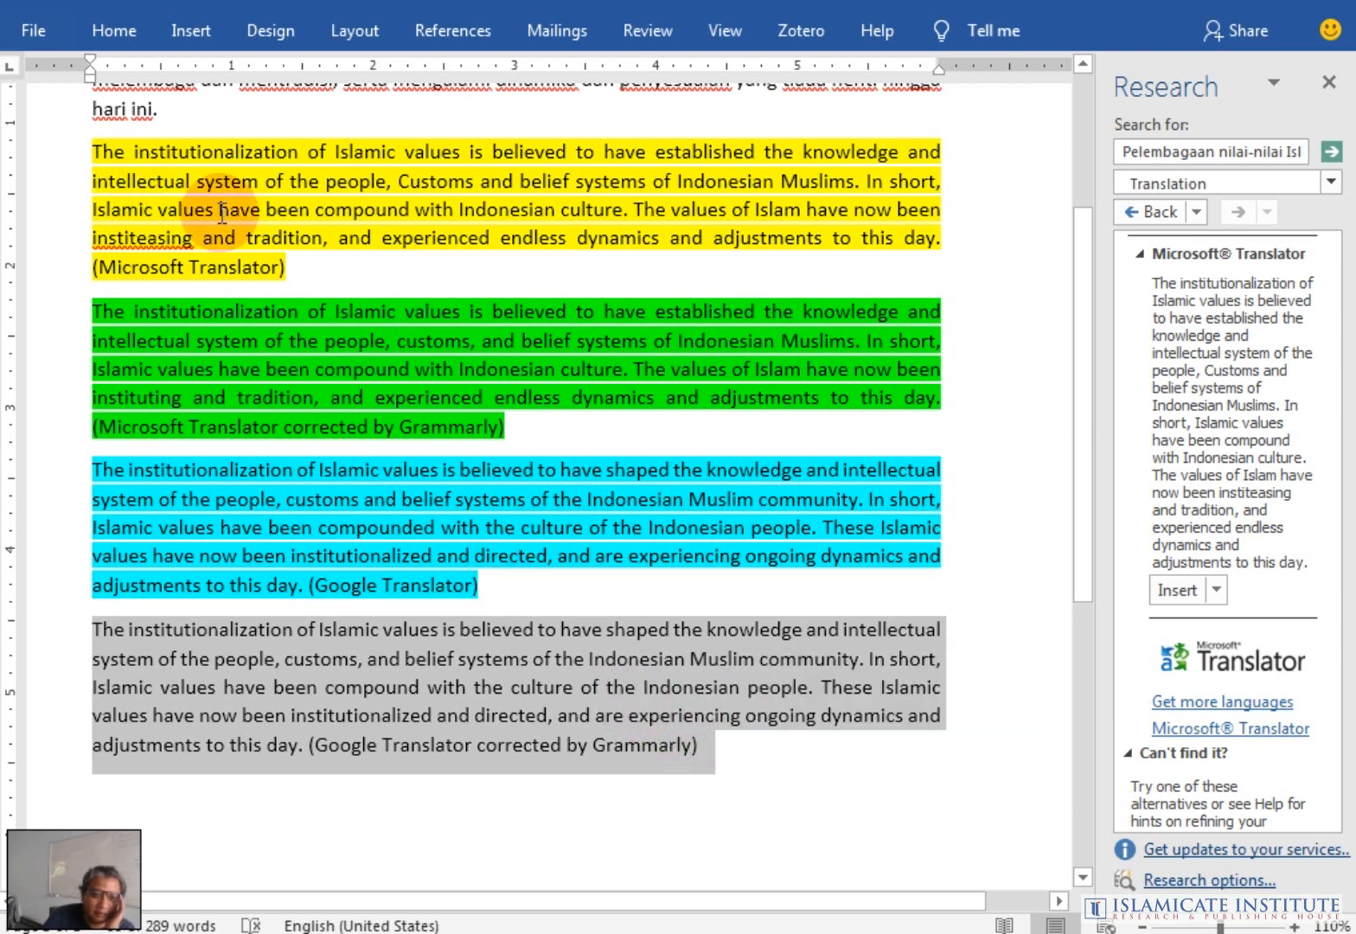
click(122, 31)
click(378, 128)
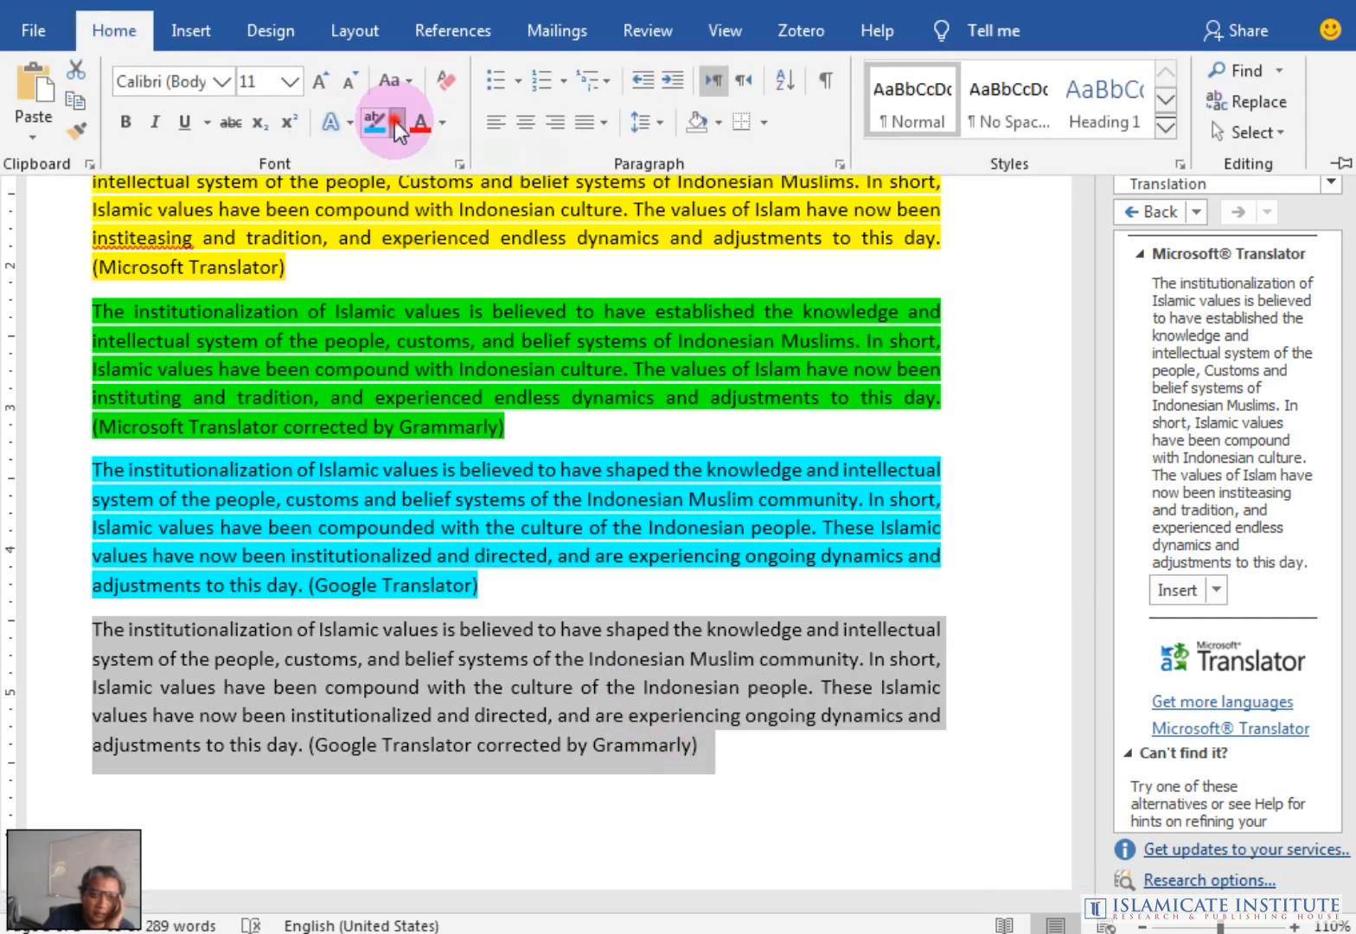
click(420, 158)
click(723, 769)
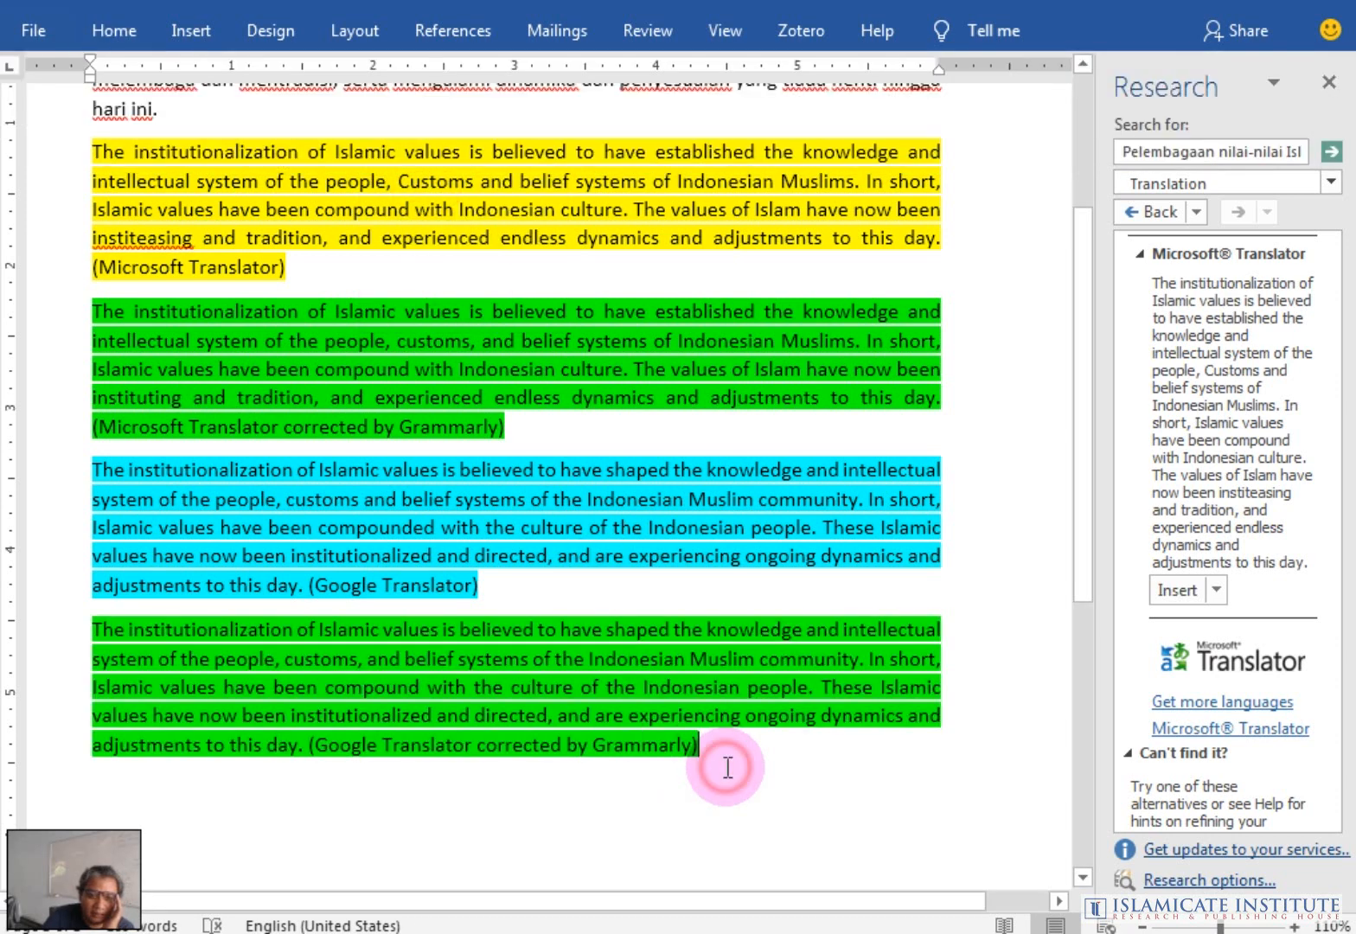
click(625, 554)
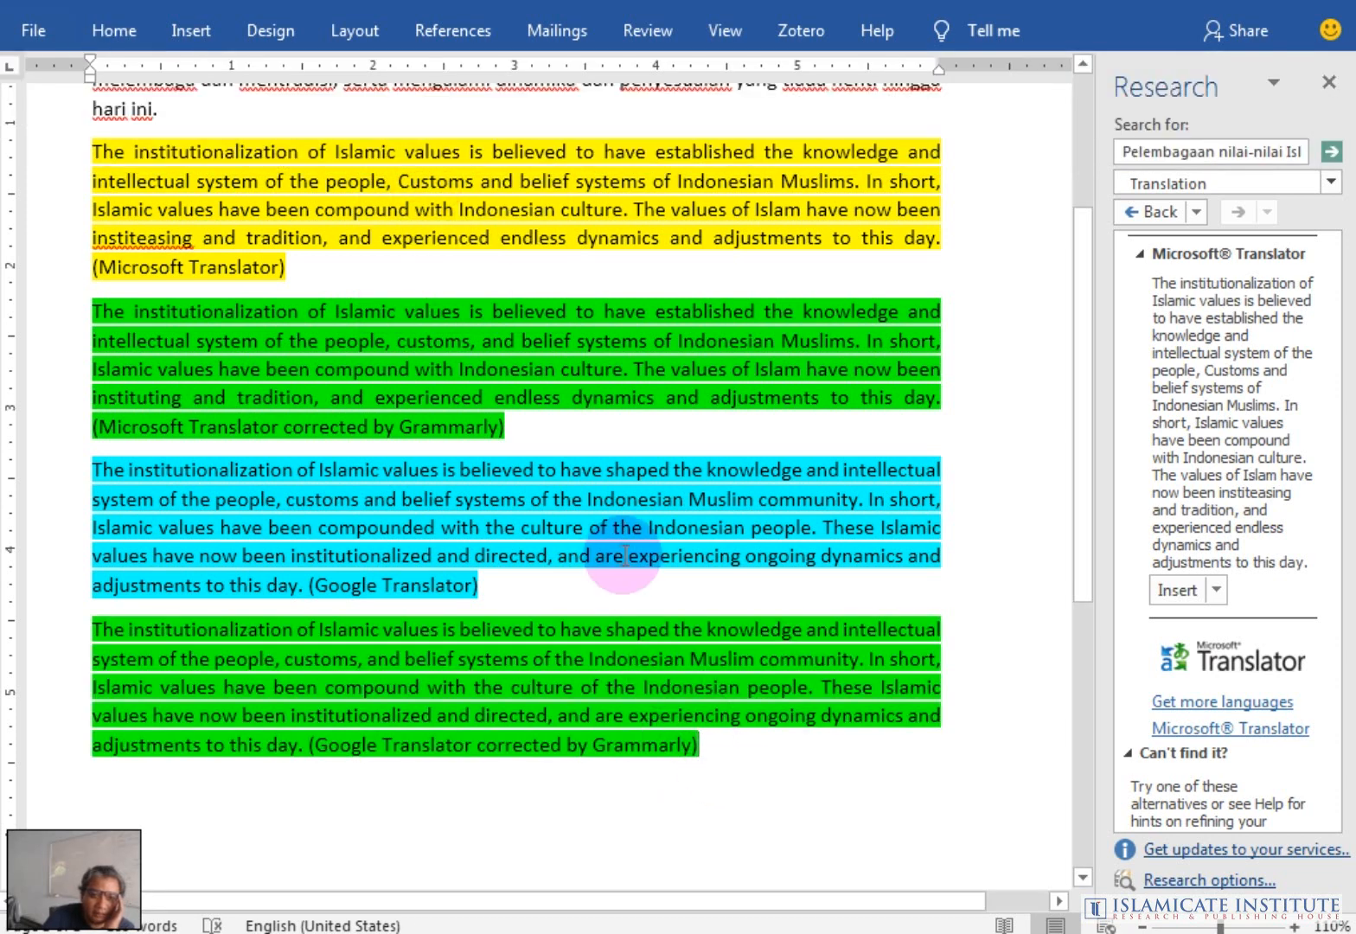
Add the scores 70, 99, 94 and 99 after the labels of the four translations, in document order
click(299, 271)
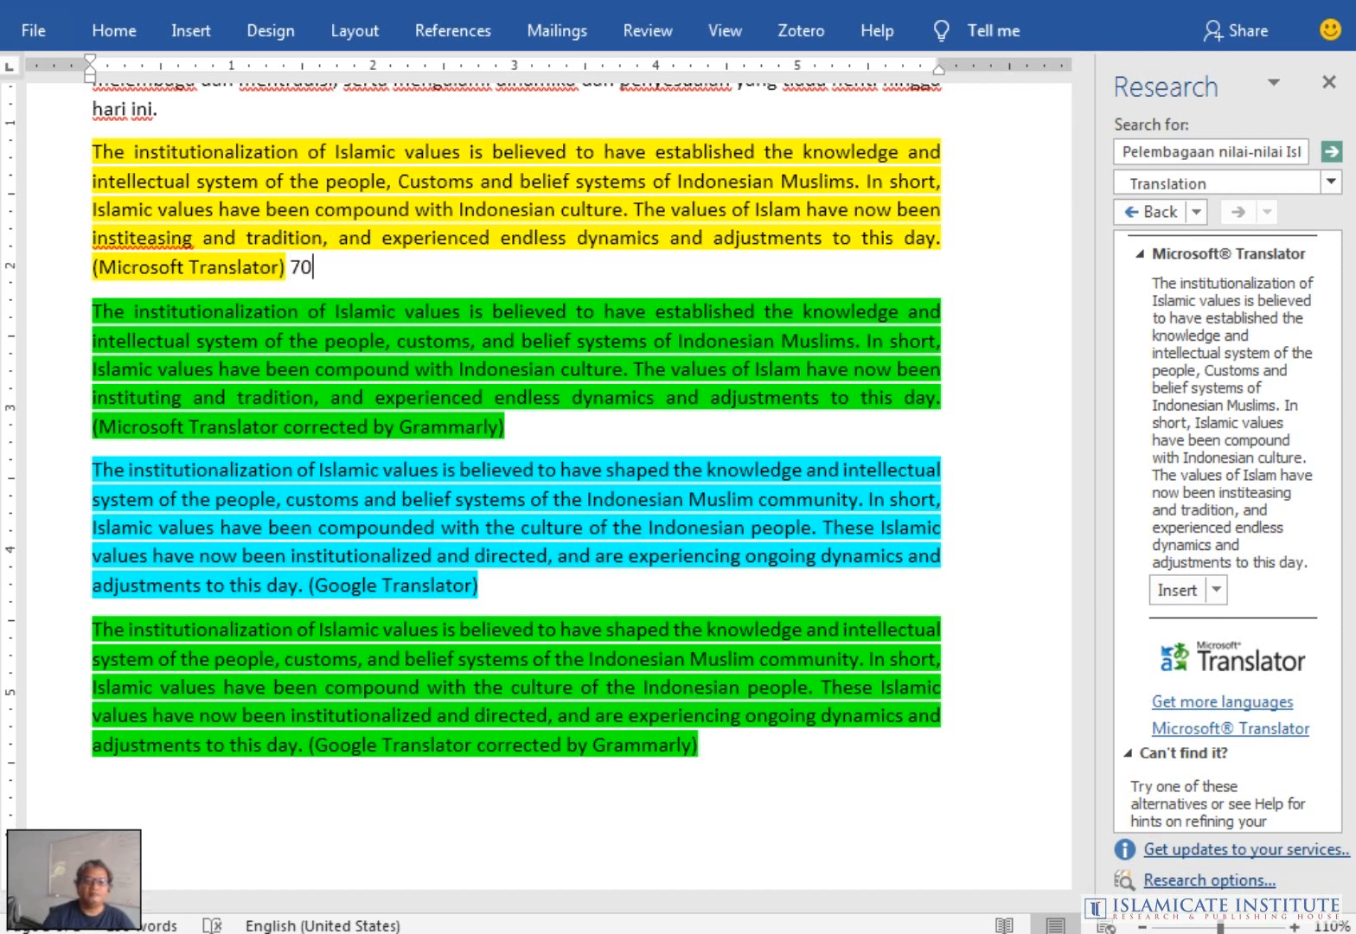
click(575, 430)
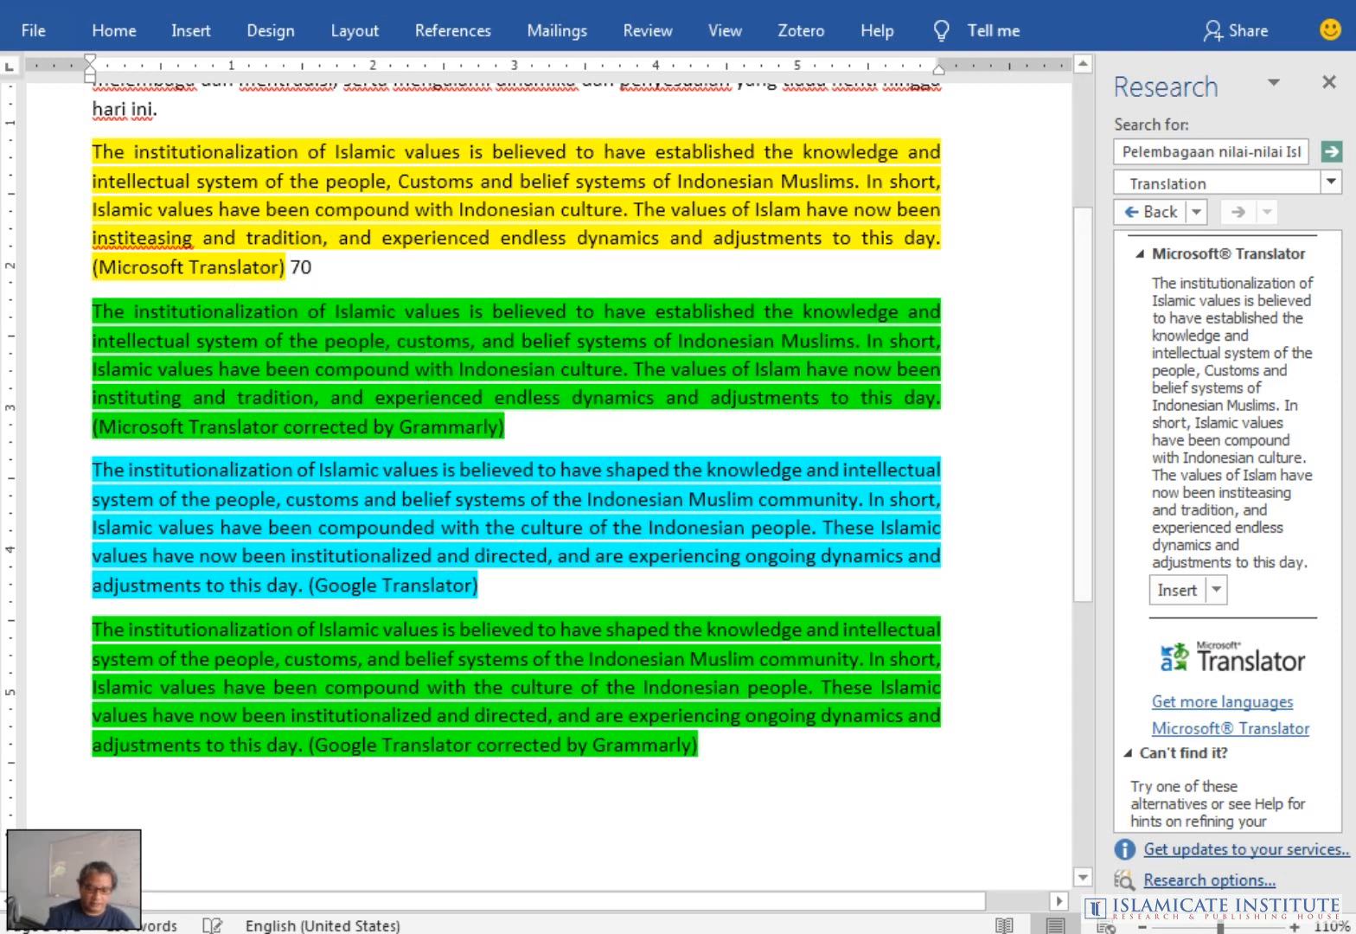
text(99)
click(599, 588)
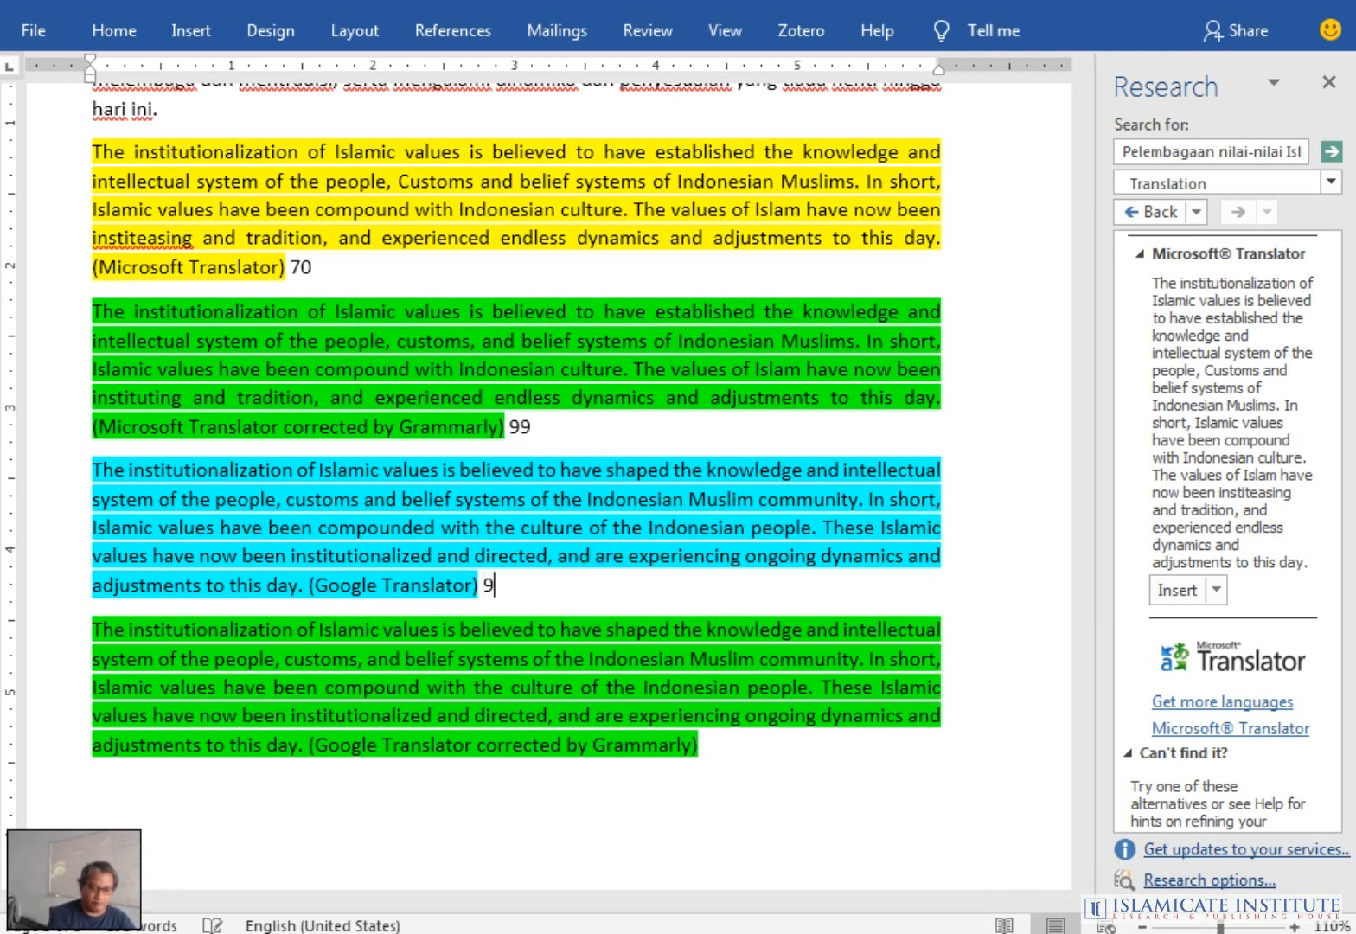
click(759, 760)
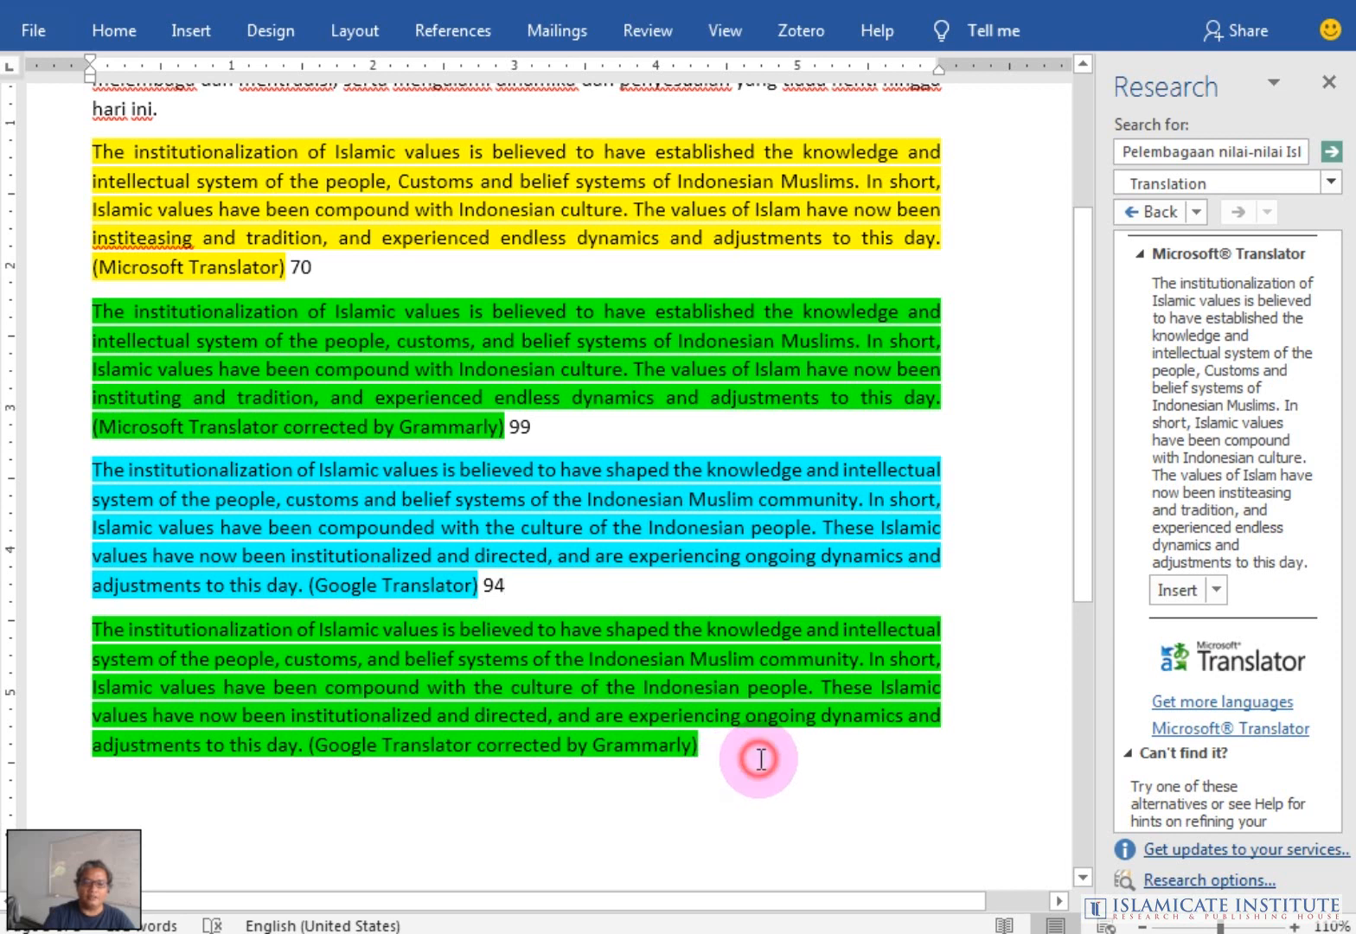
text(99)
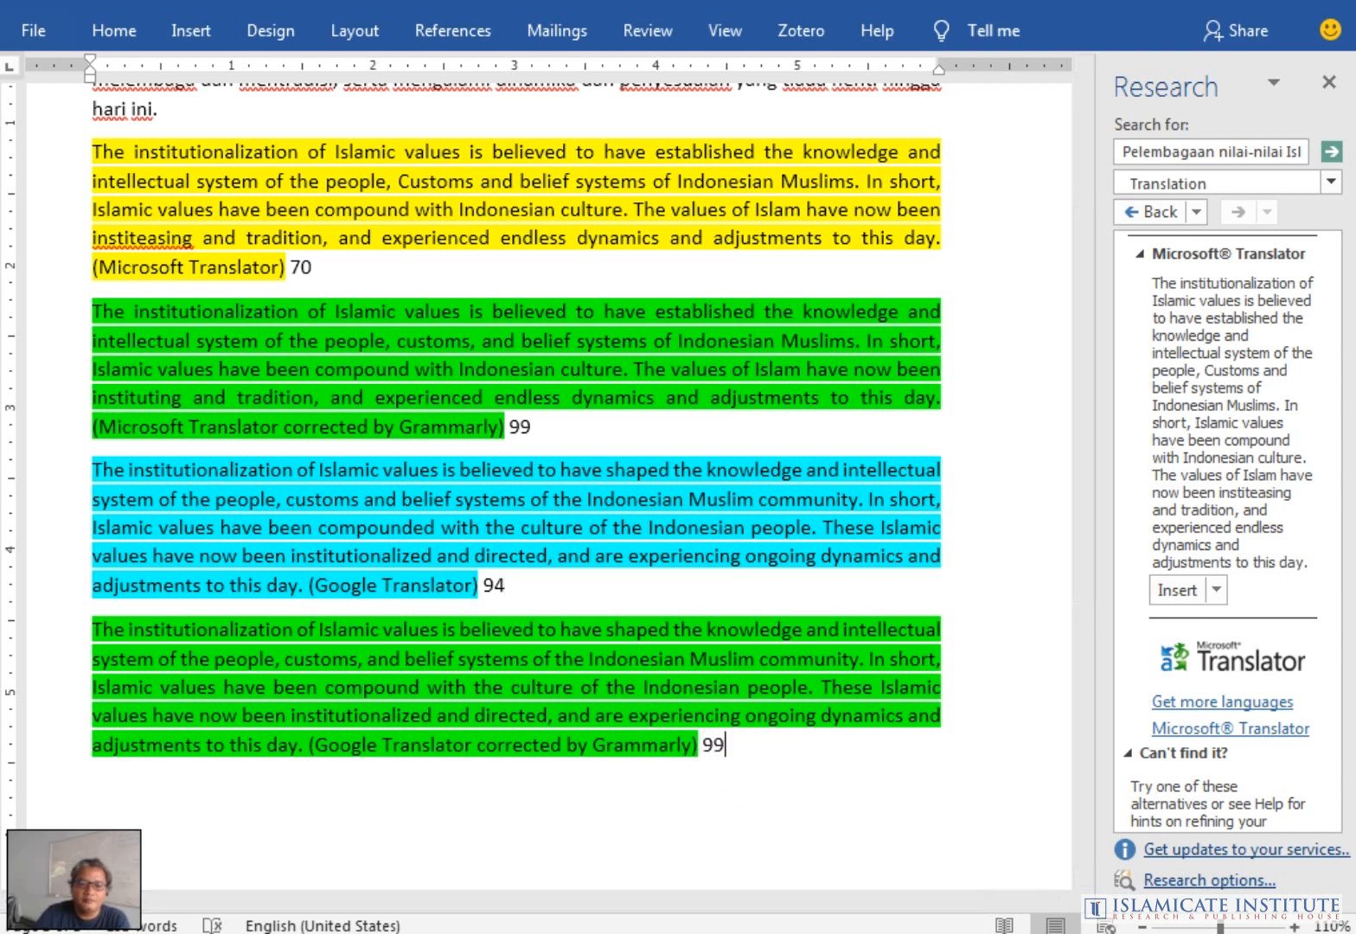
Compare the wording of the four highlighted translations, including "established" in the corrected Microsoft Translator paragraph
drag(1085, 589, 1085, 601)
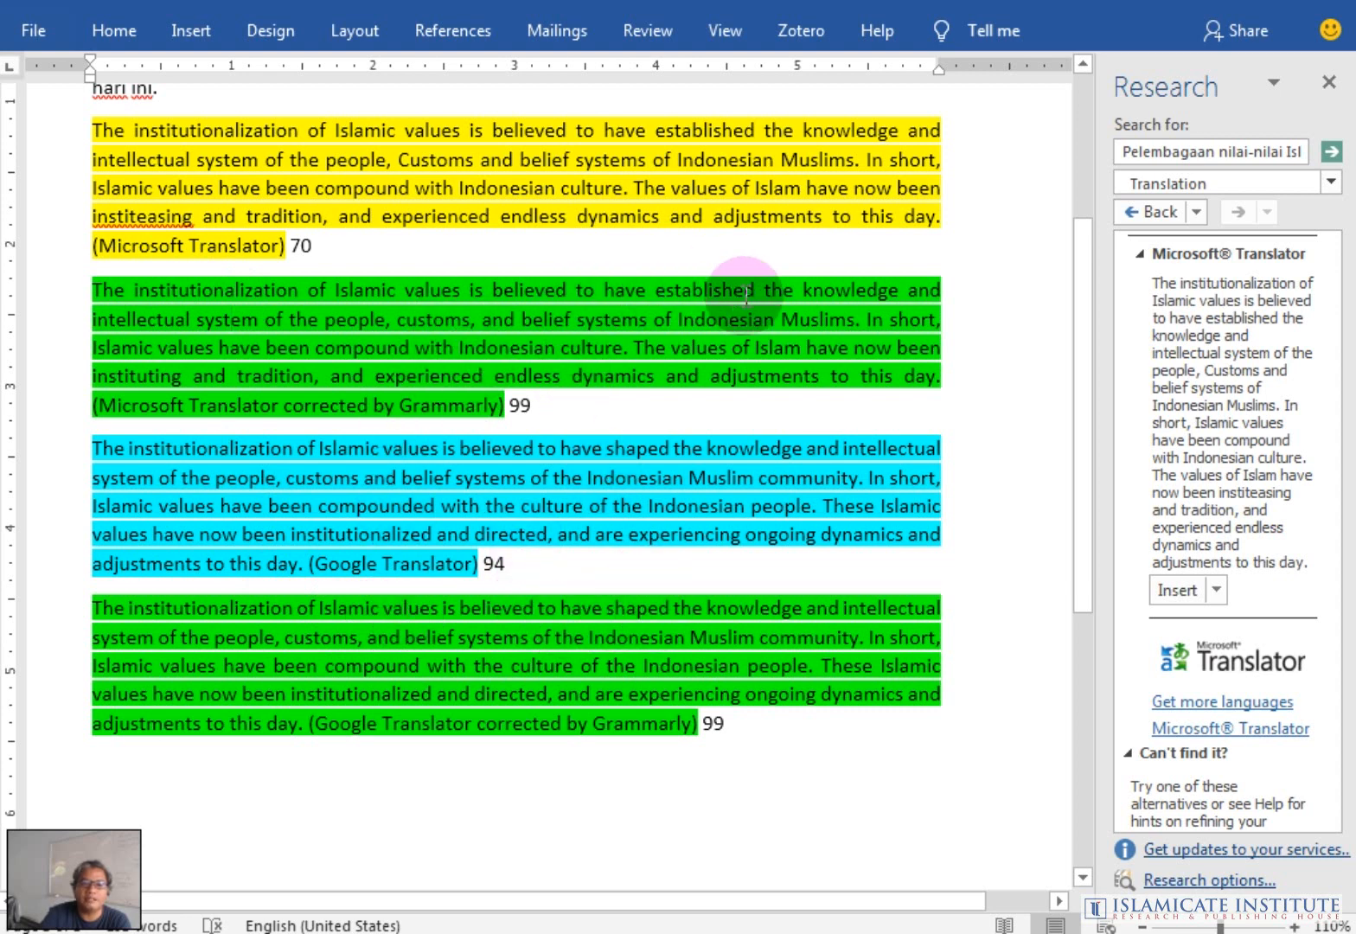
drag(755, 290, 655, 292)
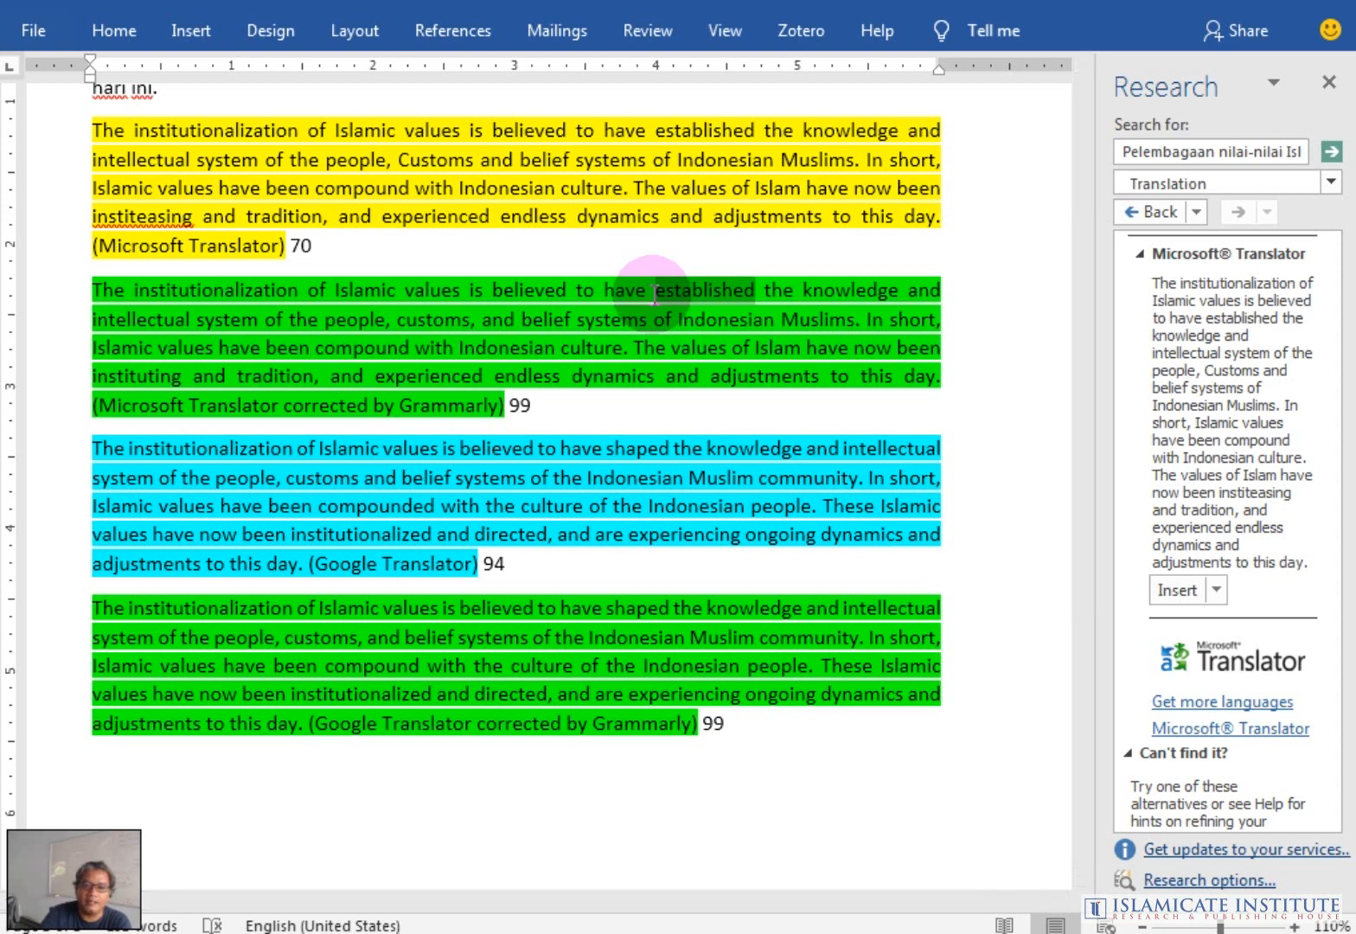
click(711, 338)
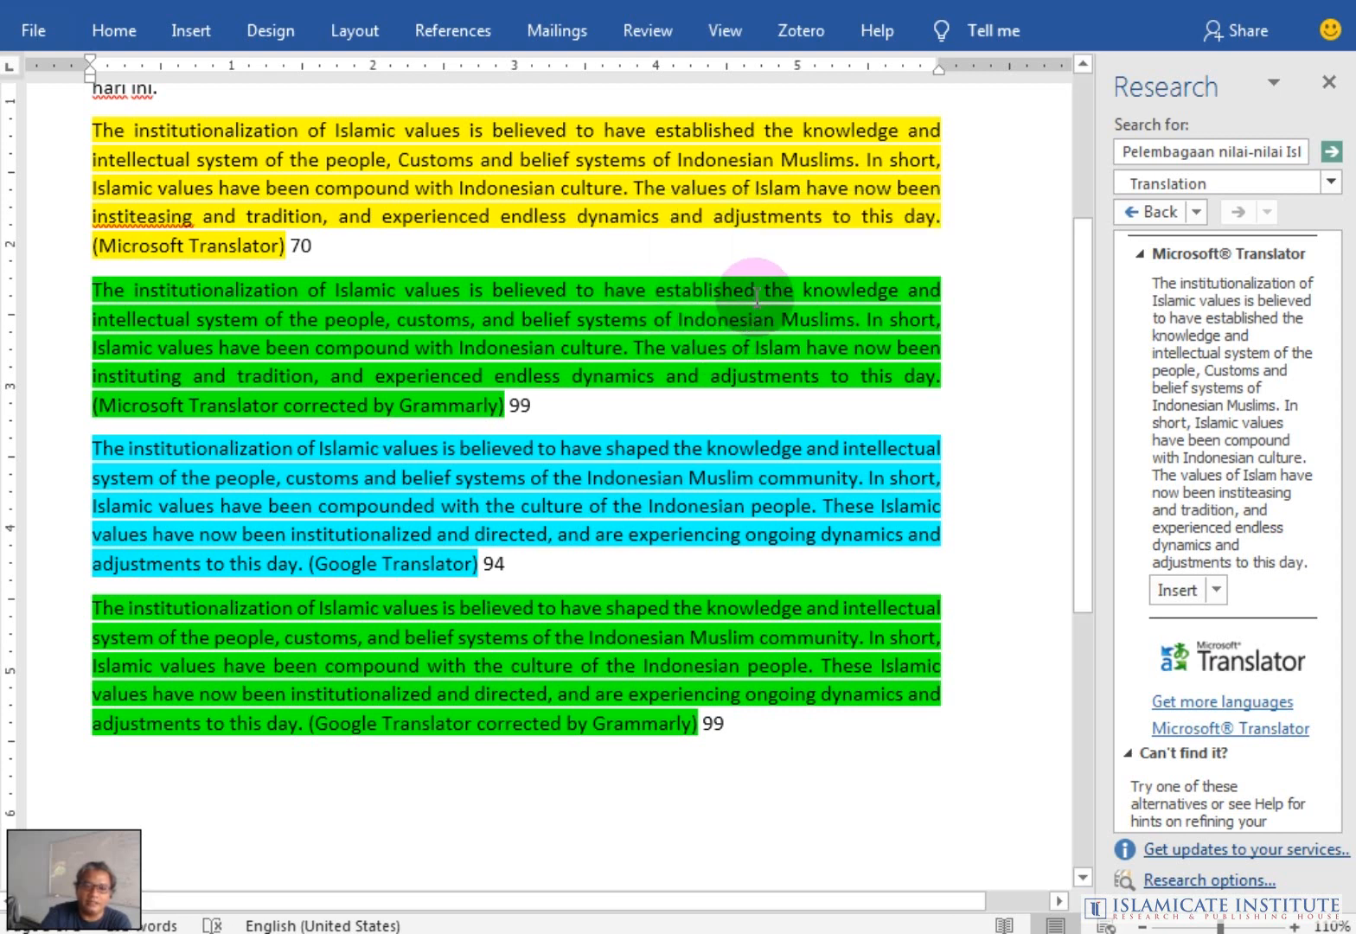
drag(757, 296, 651, 292)
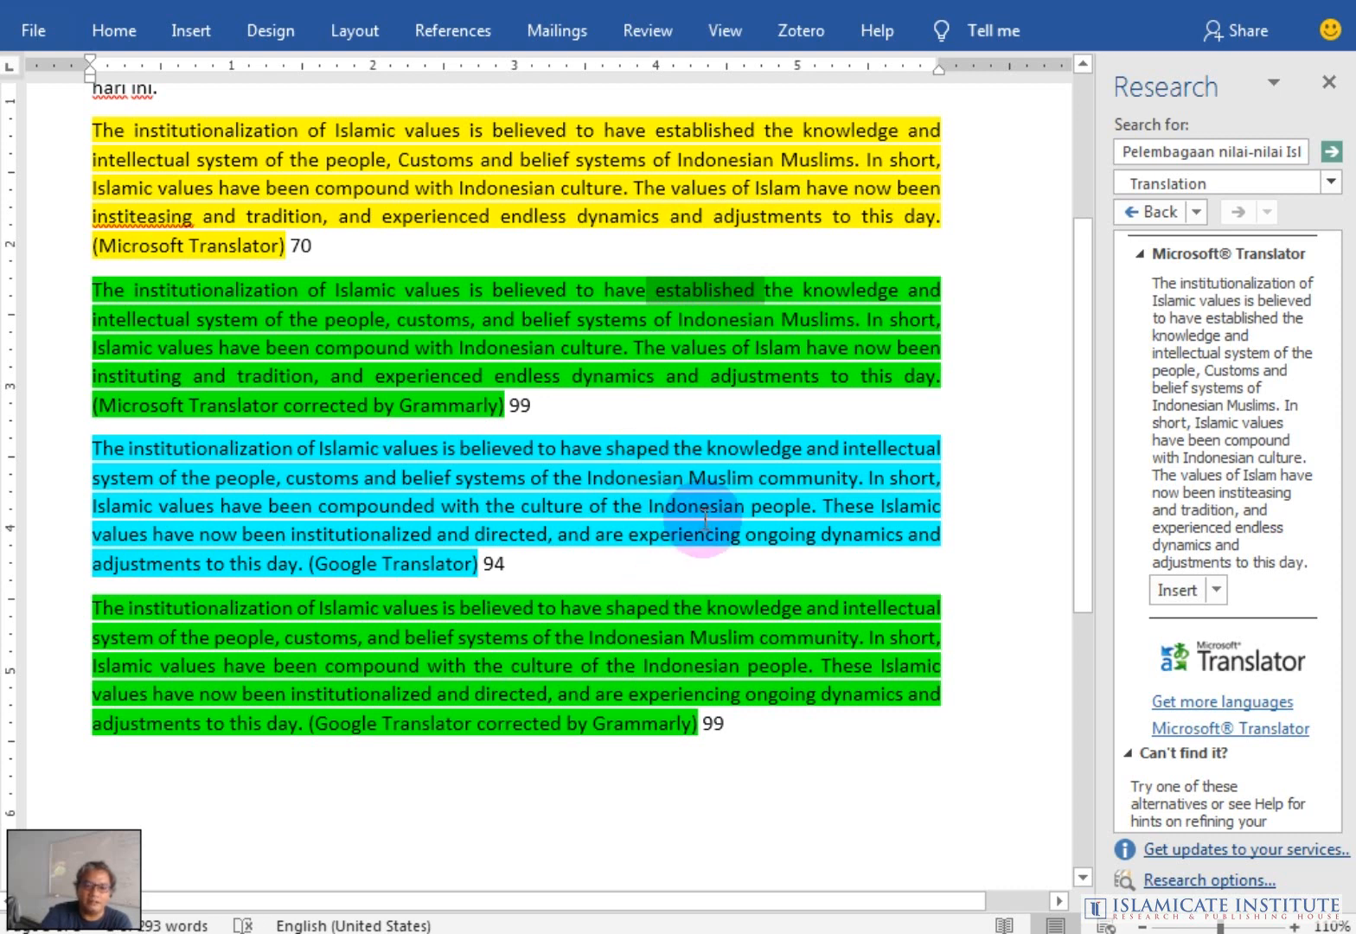
click(703, 130)
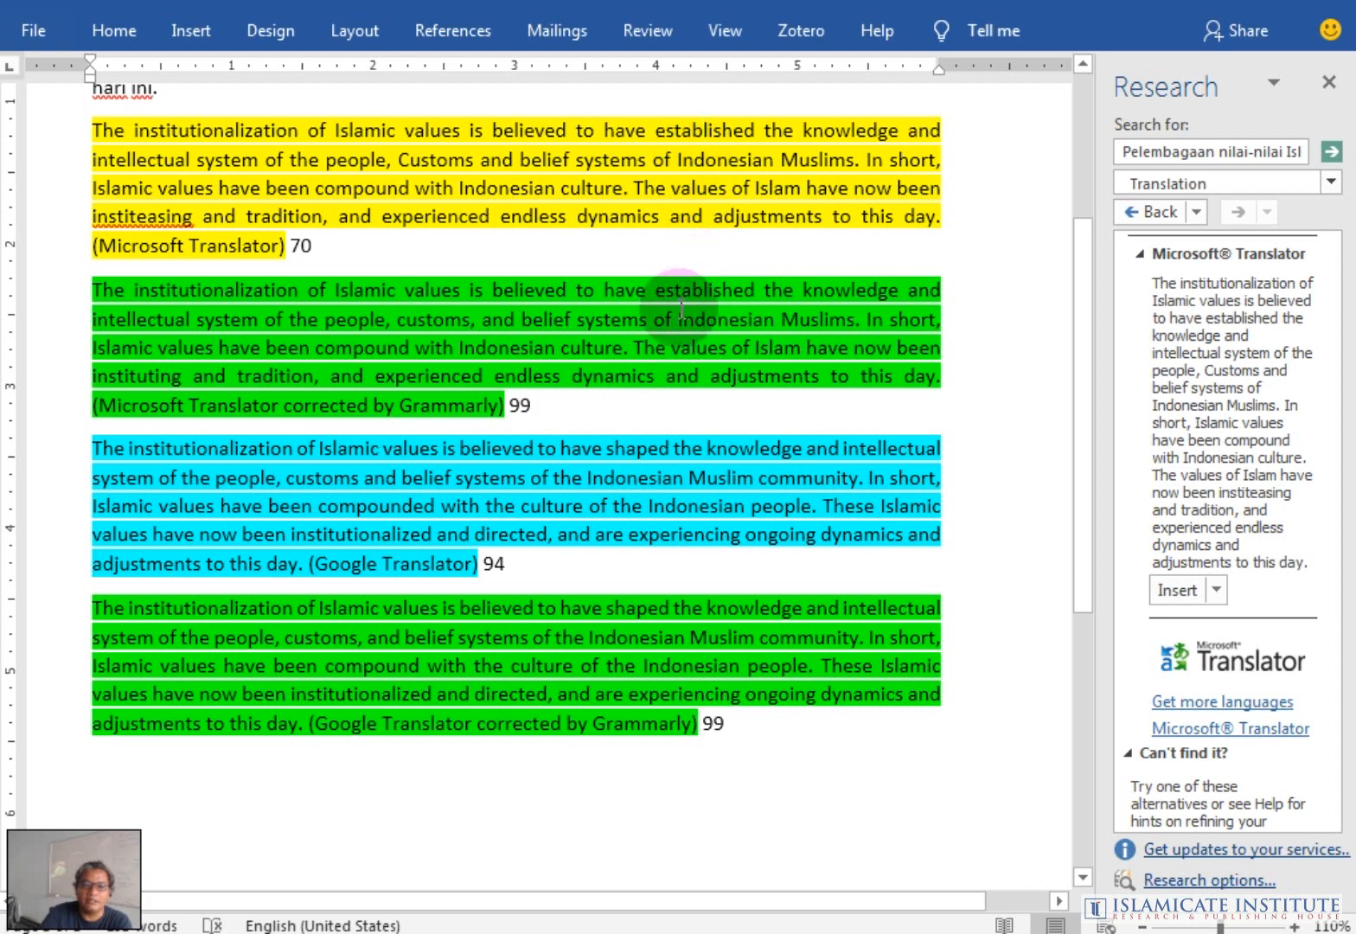
click(638, 442)
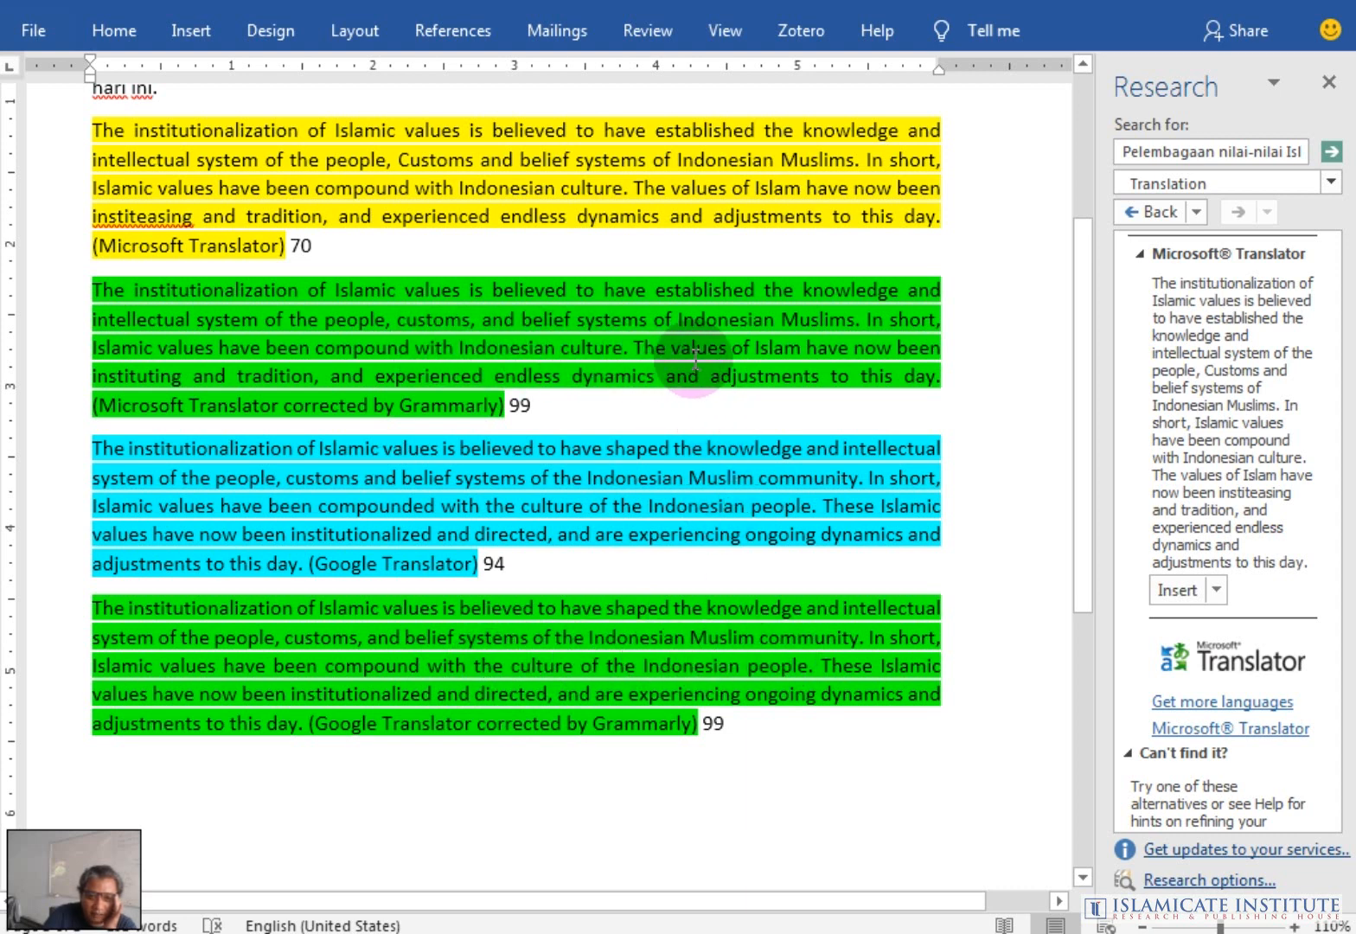
drag(697, 355, 637, 374)
click(640, 371)
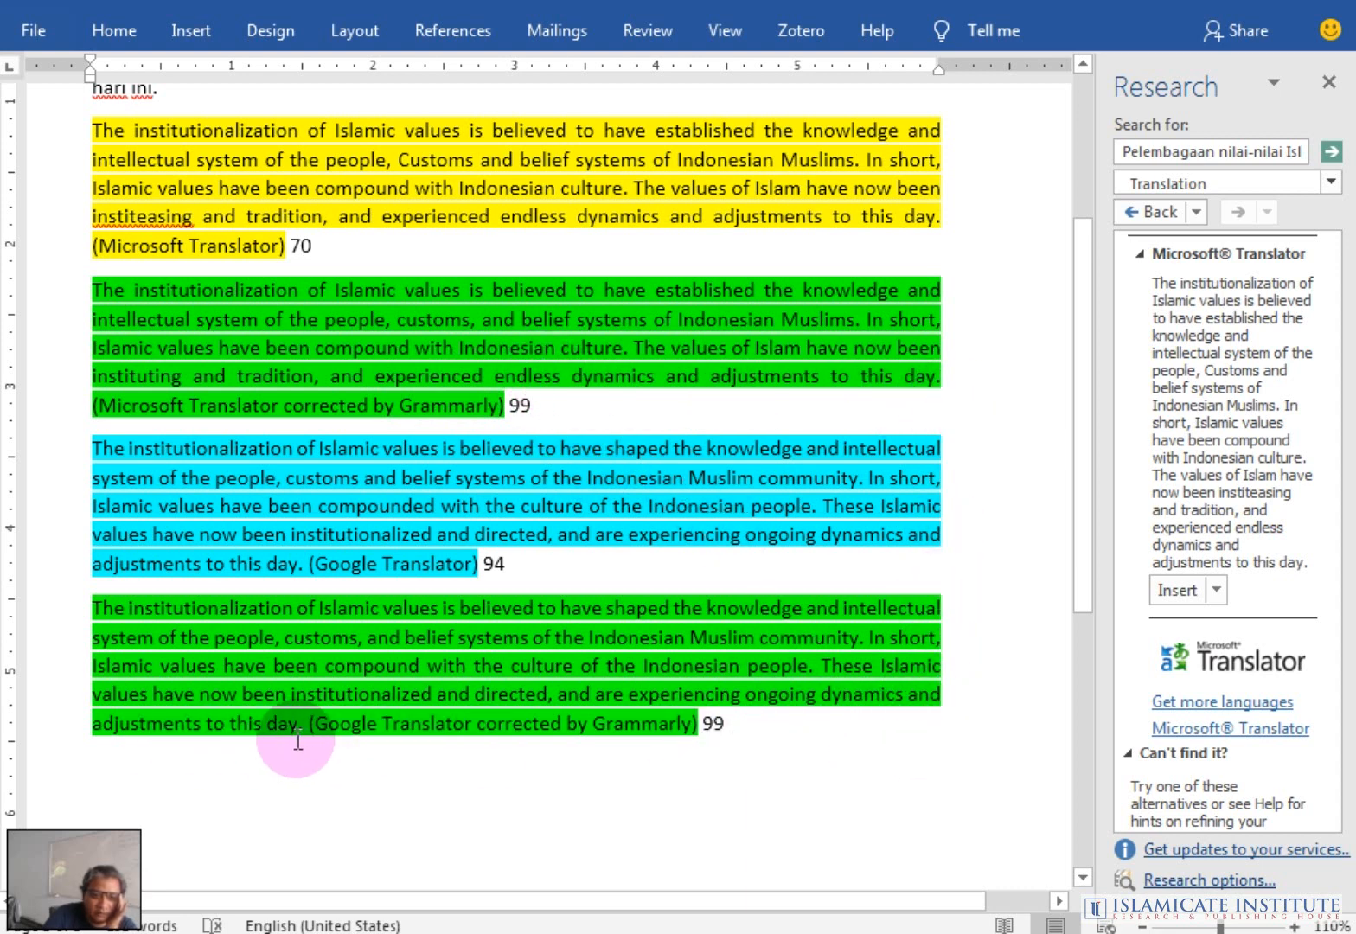
click(692, 785)
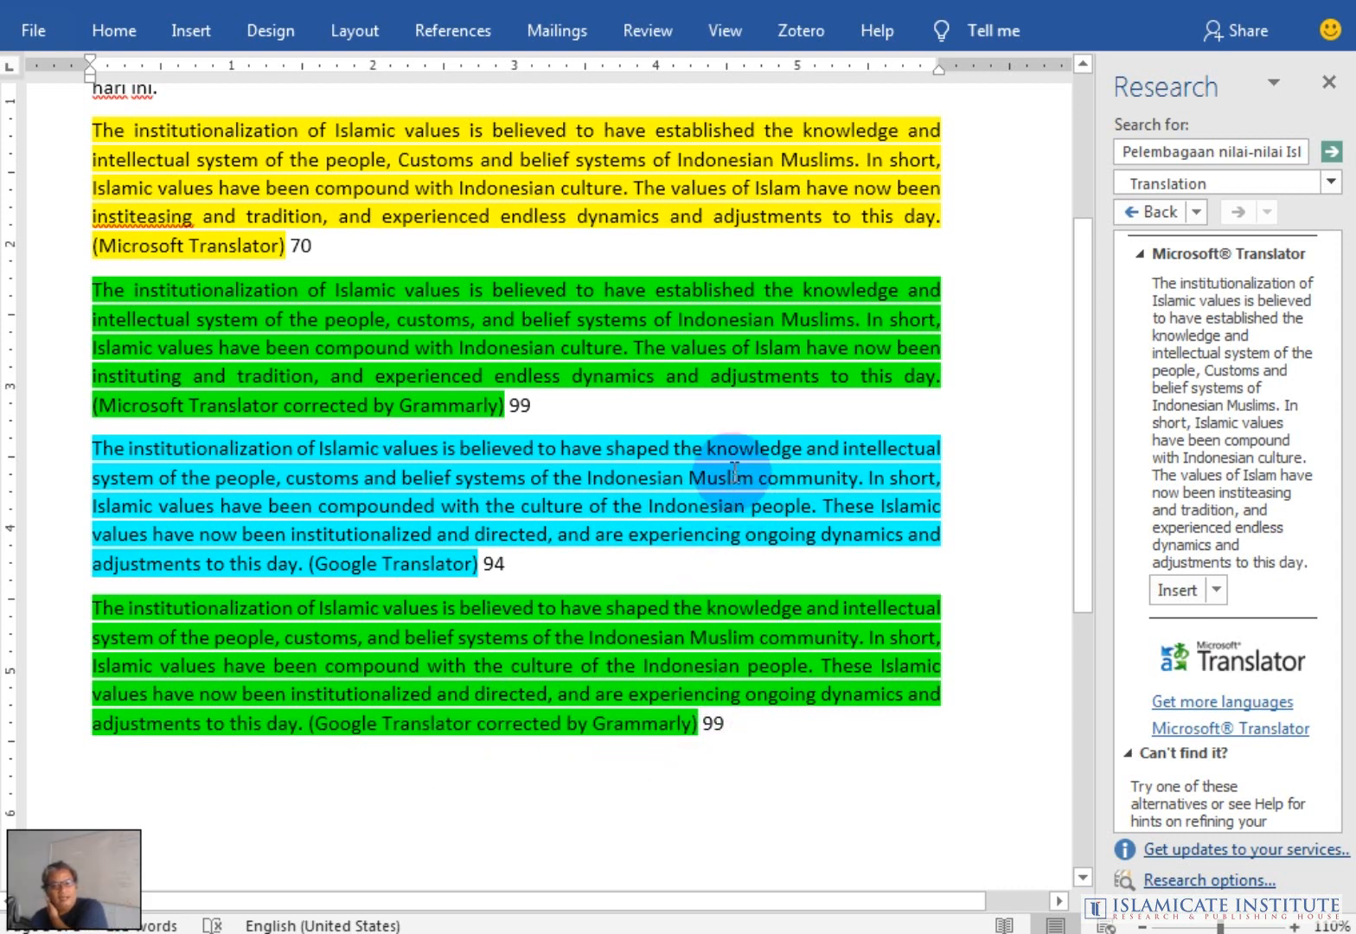
click(977, 408)
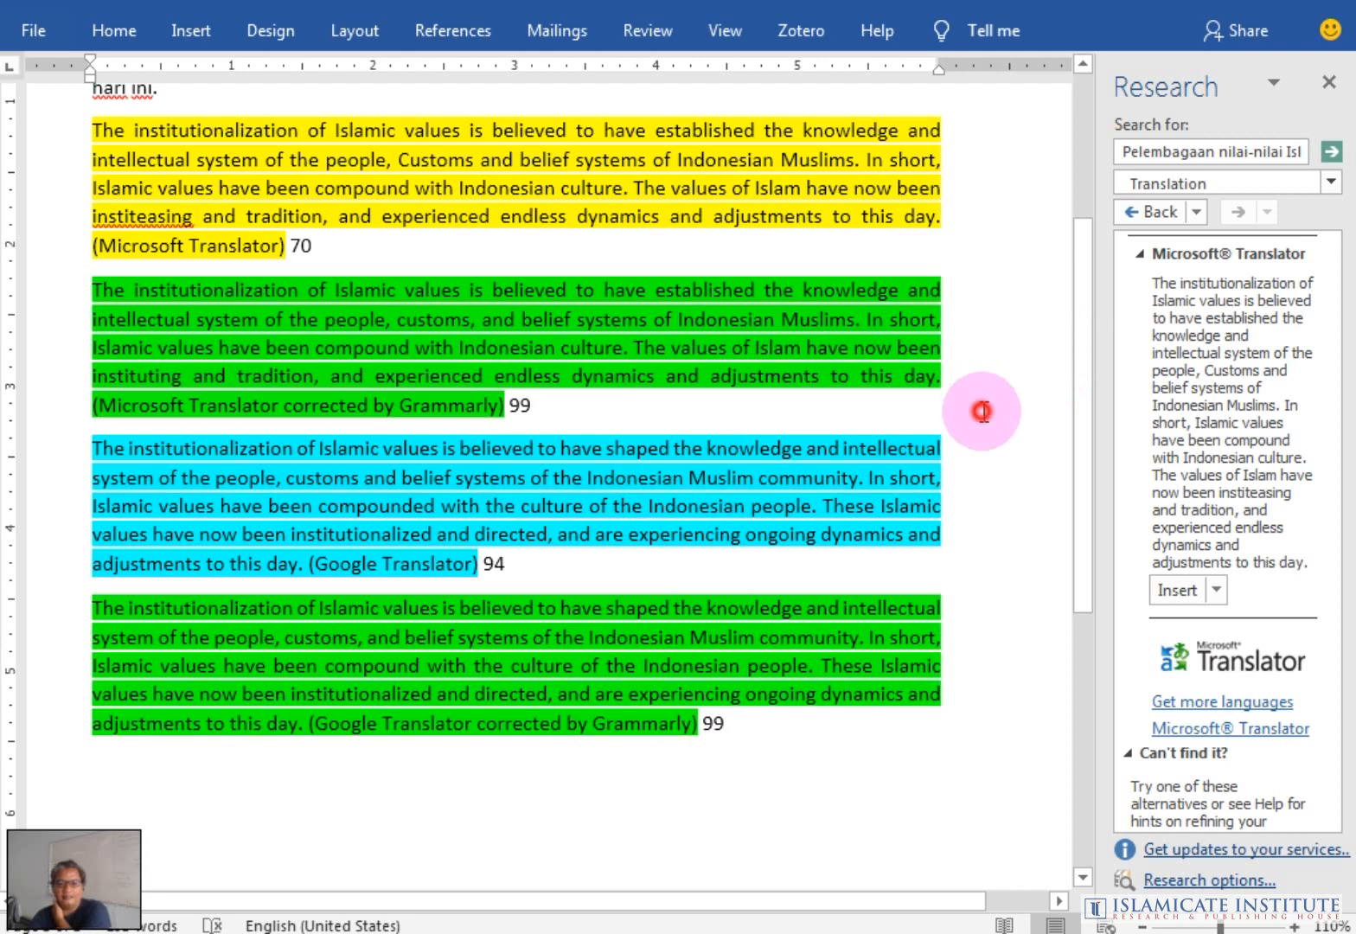
drag(1077, 363, 1083, 317)
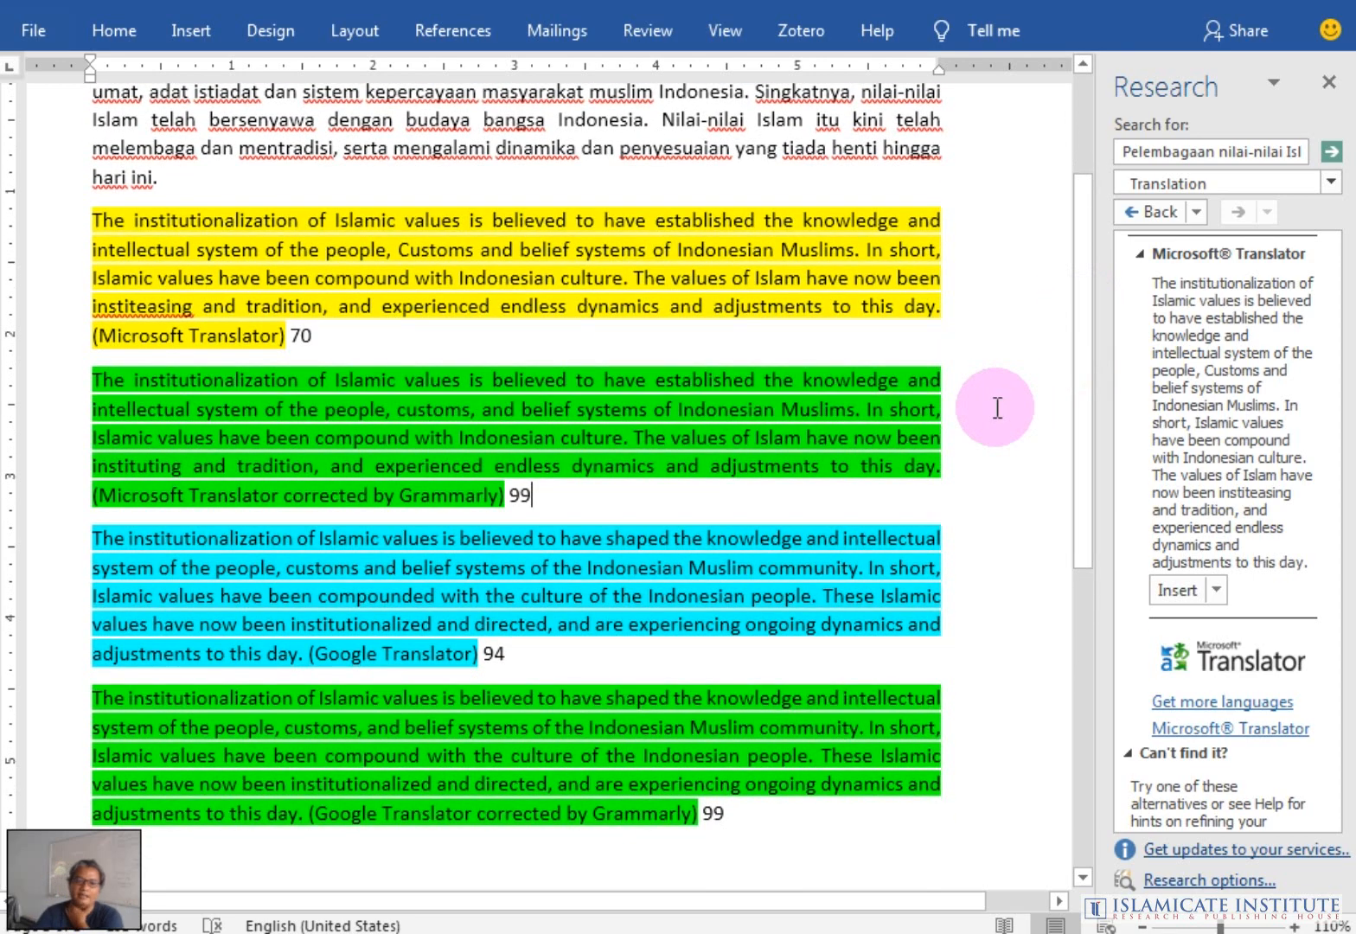